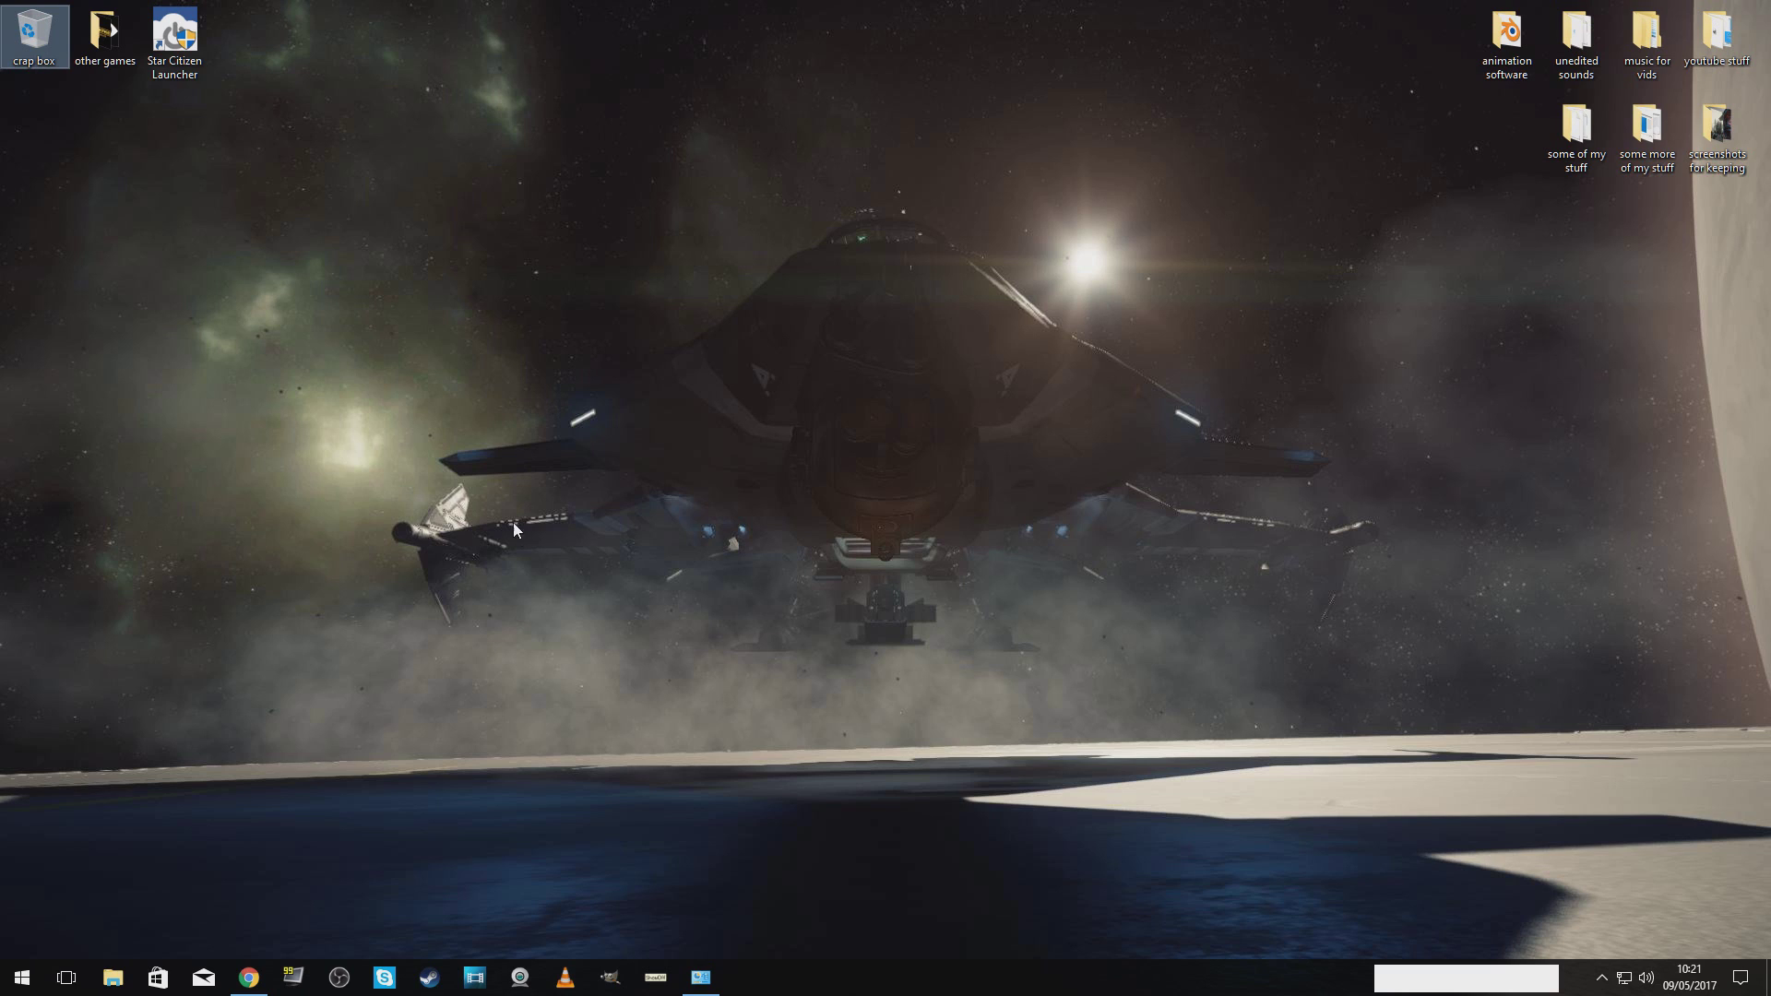
Open Control Panel and display all its items as small icons.
mouse_move(707, 986)
click(707, 986)
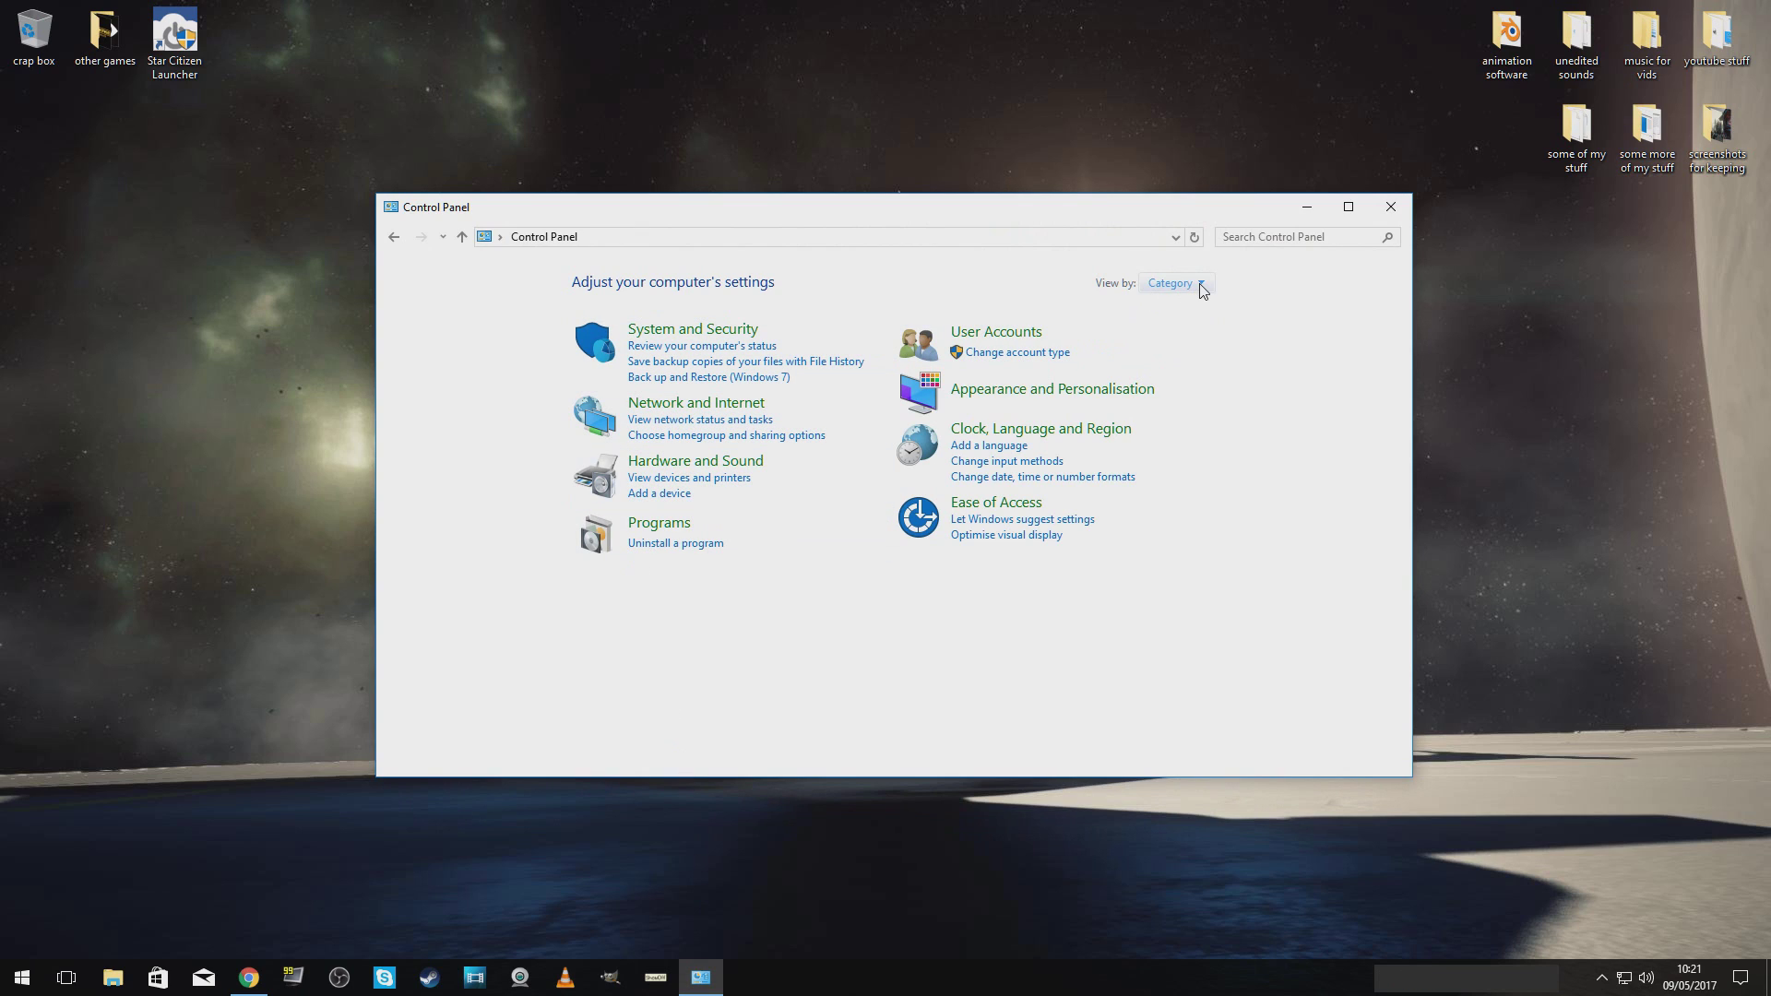
click(1197, 286)
click(1193, 357)
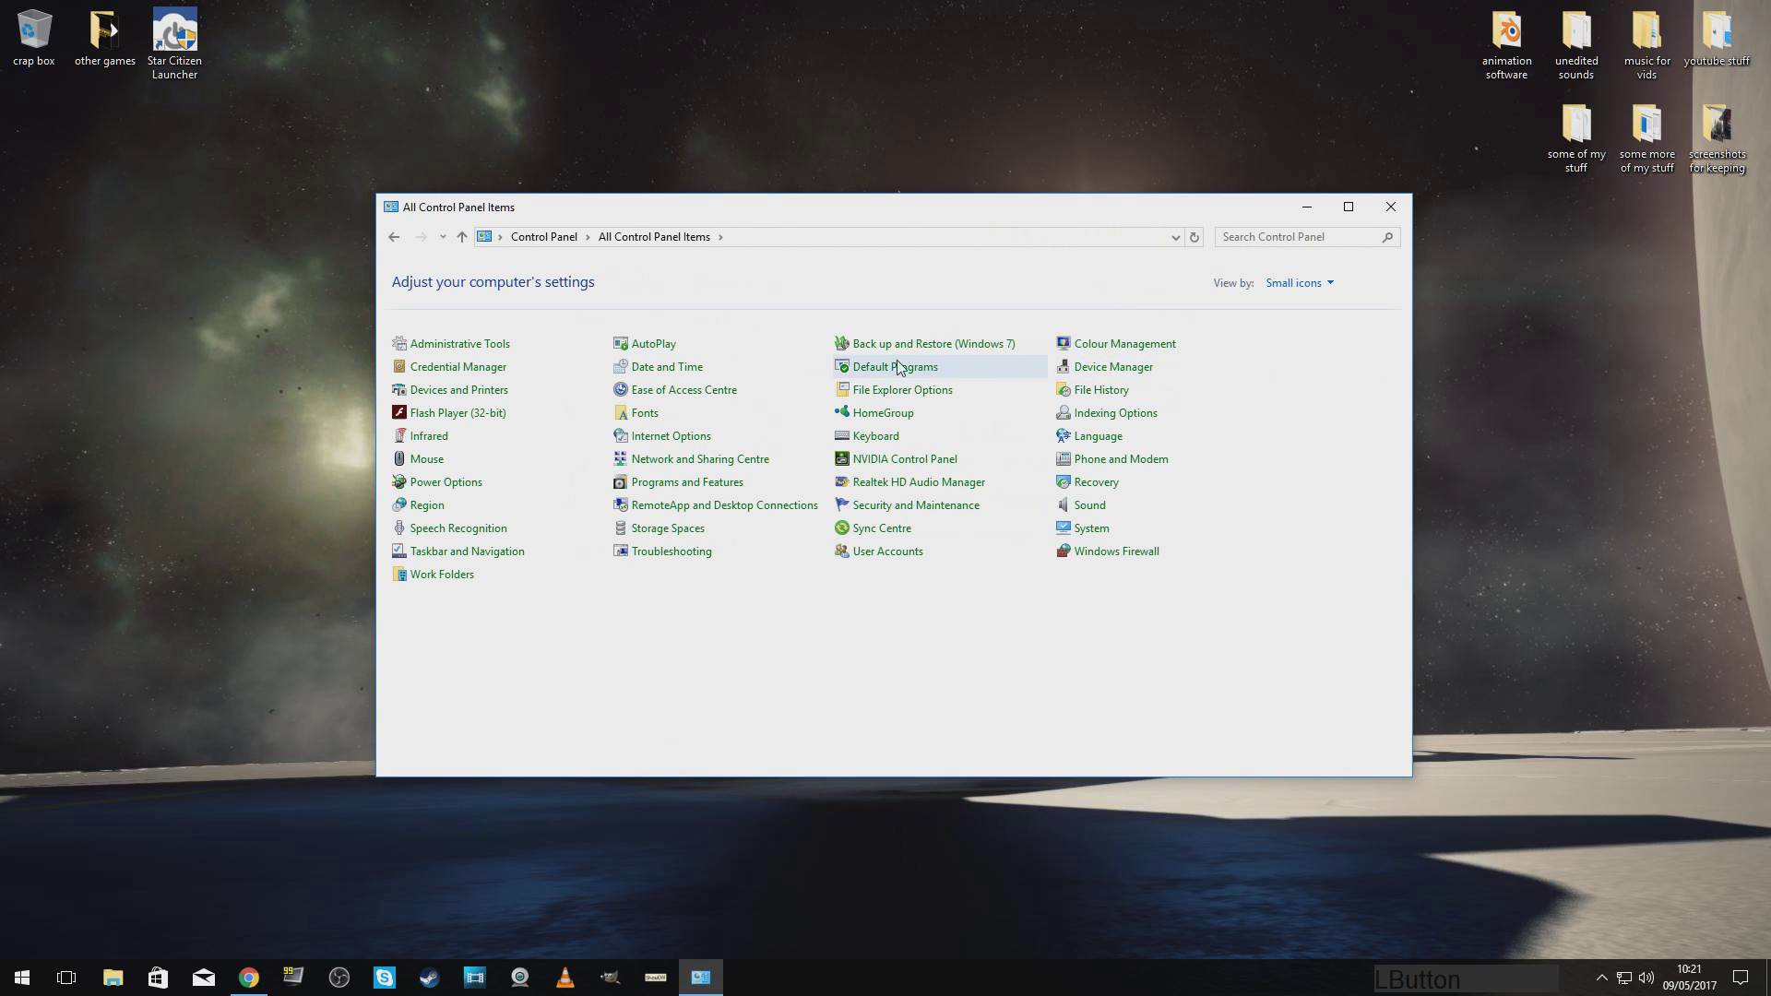
Start the Speech Recognition voice training that teaches the computer to understand the speaker better.
click(427, 529)
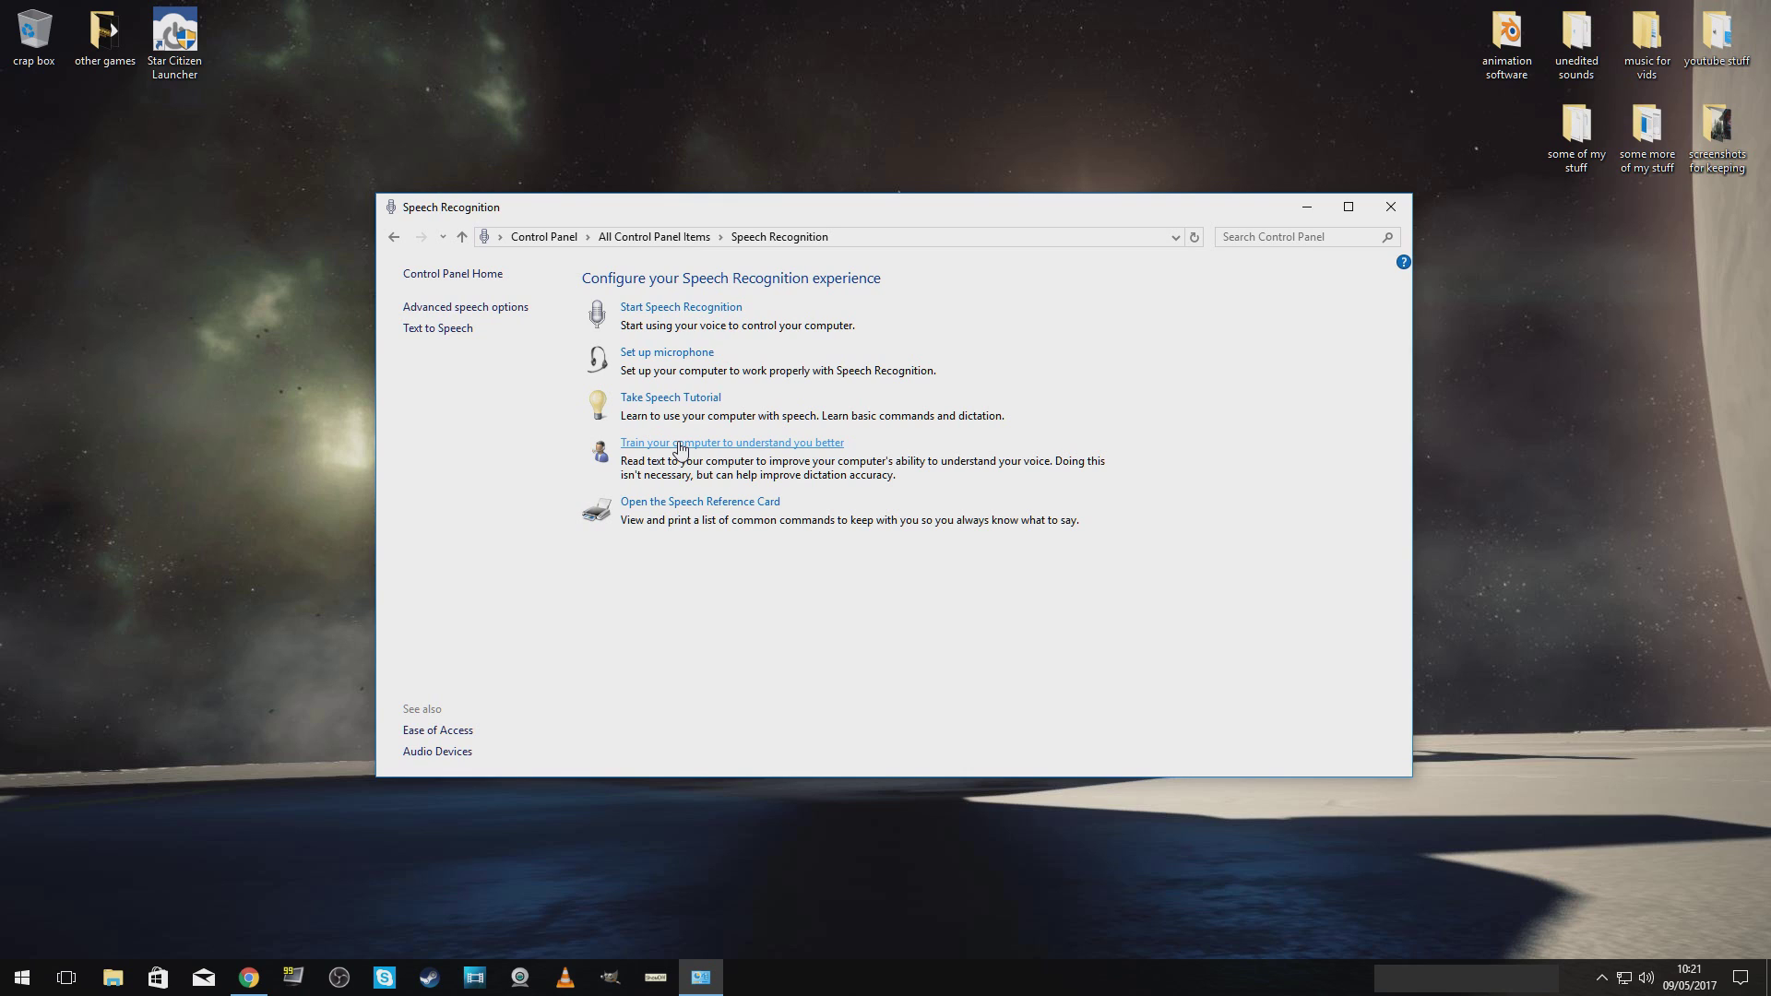
click(680, 447)
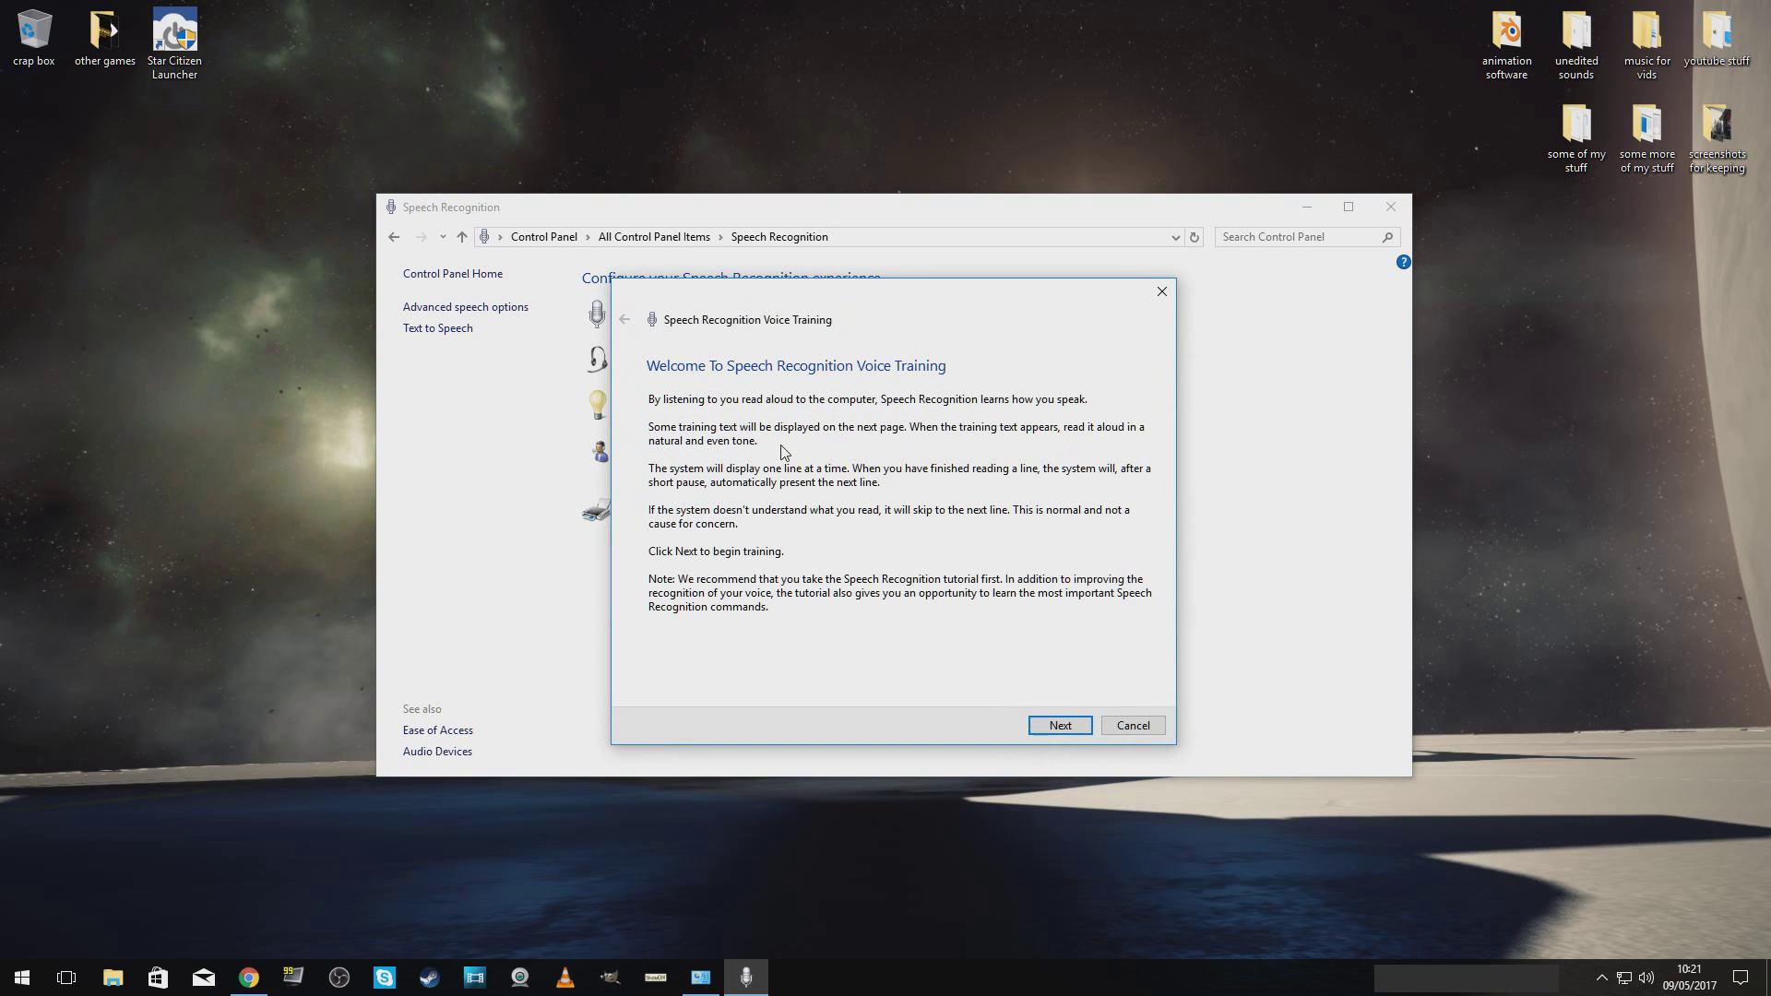
click(1044, 721)
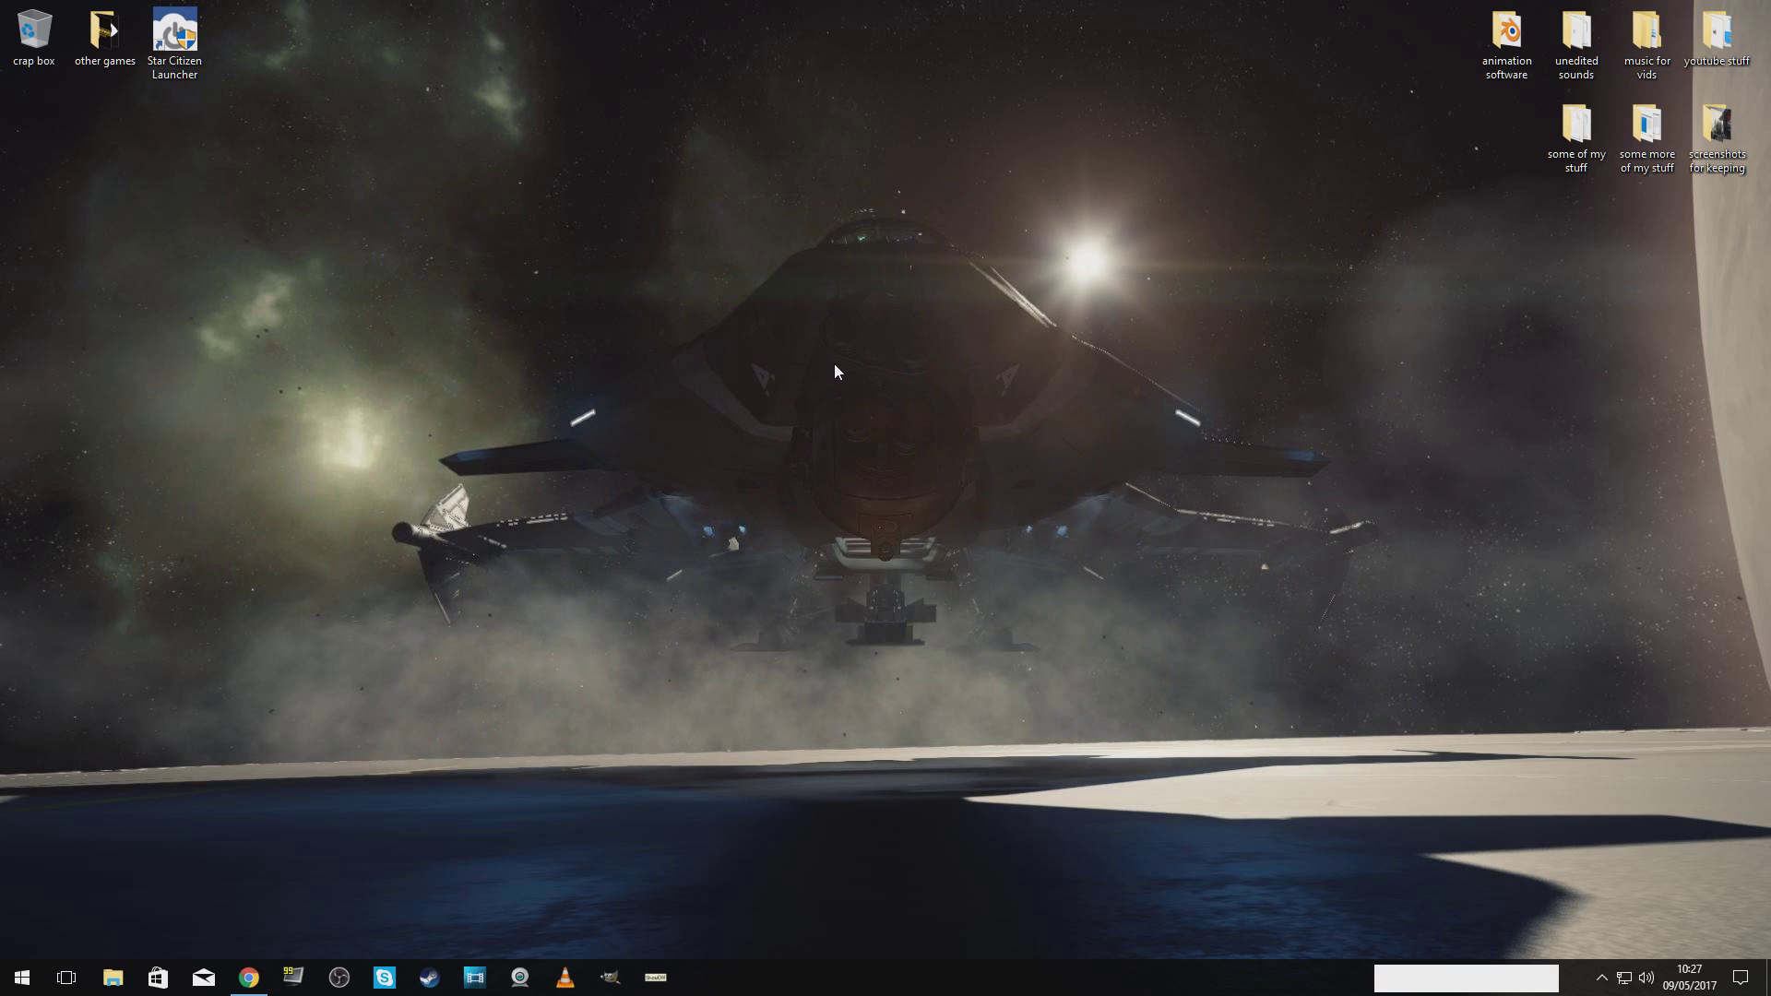
Download the VoiceAttack beta version v1.6.4.8 from voiceattack.com in Chrome and run its installer with permission to make changes.
click(249, 977)
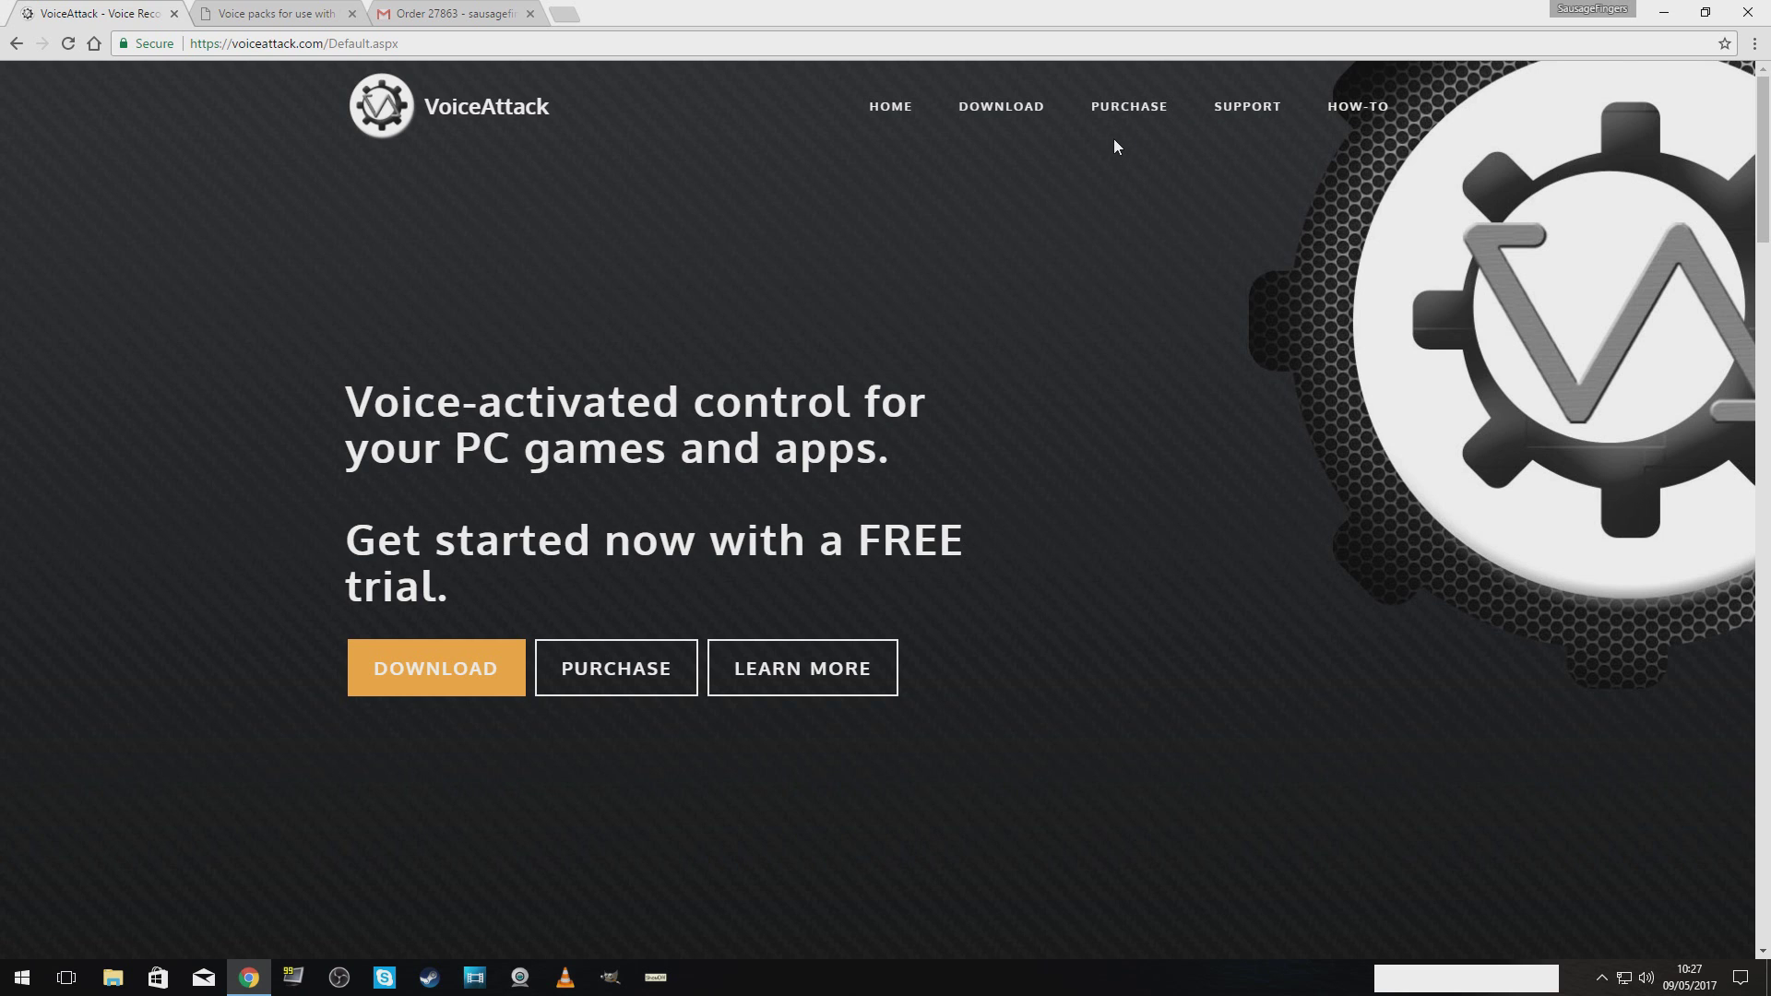
click(1015, 116)
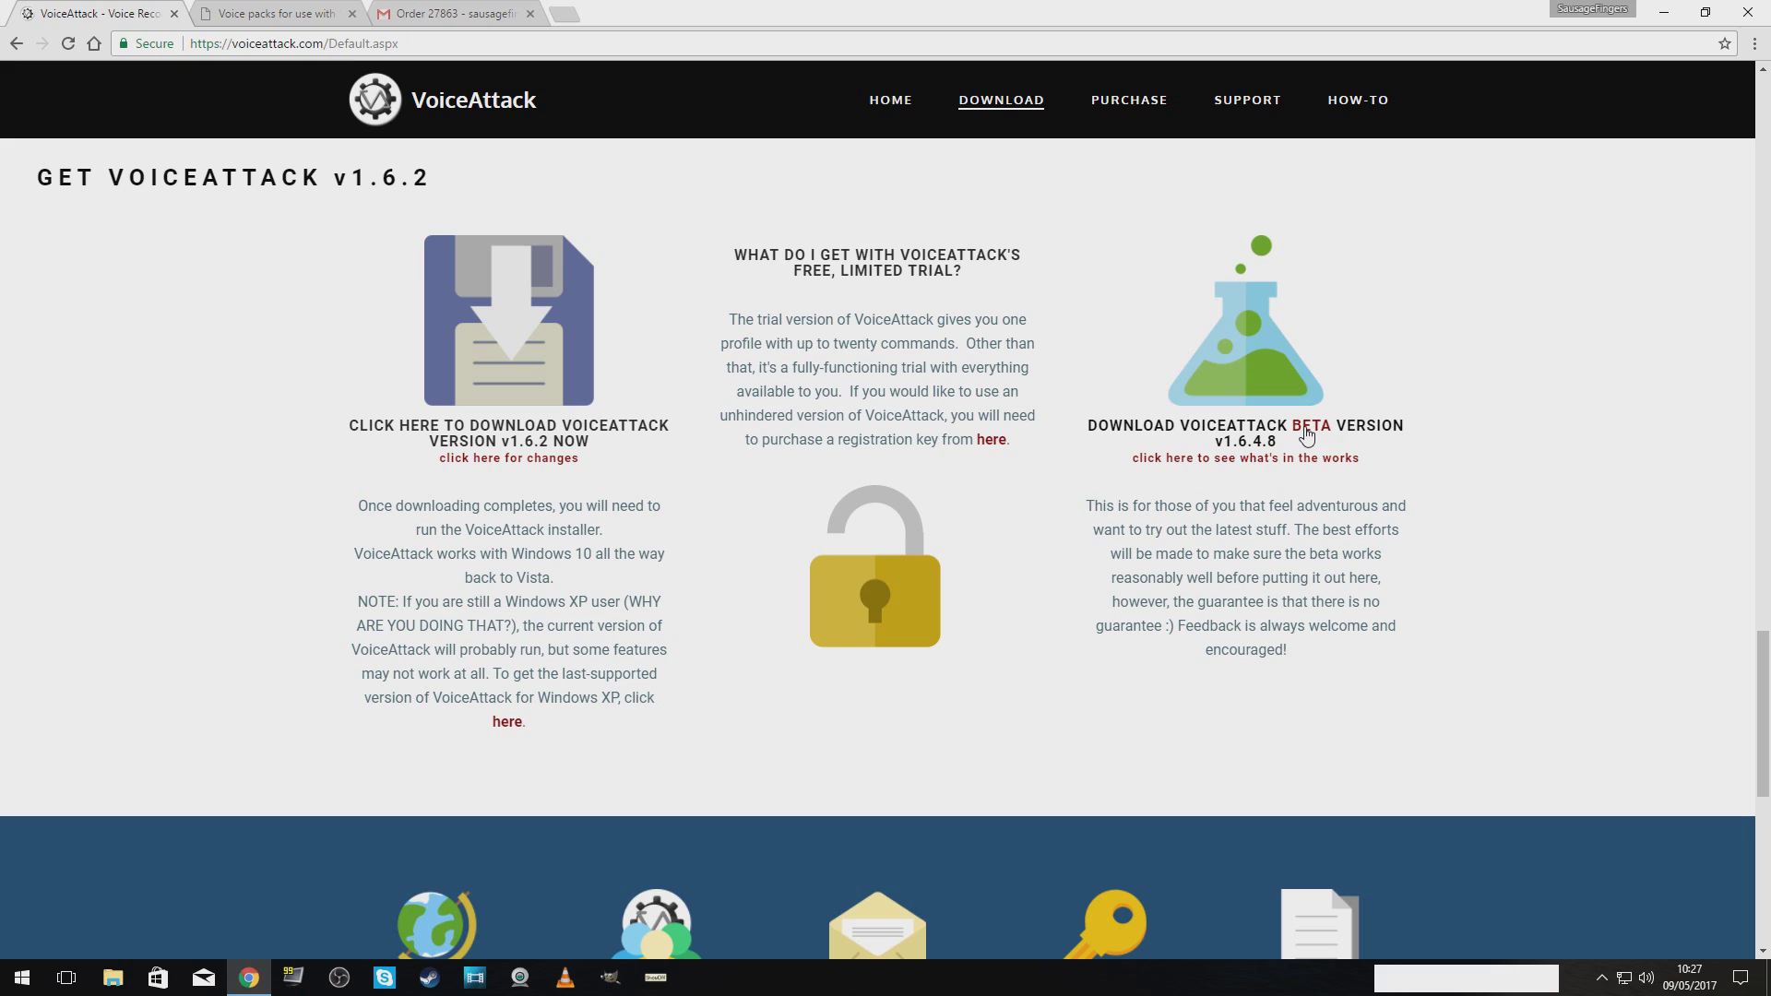
click(1307, 435)
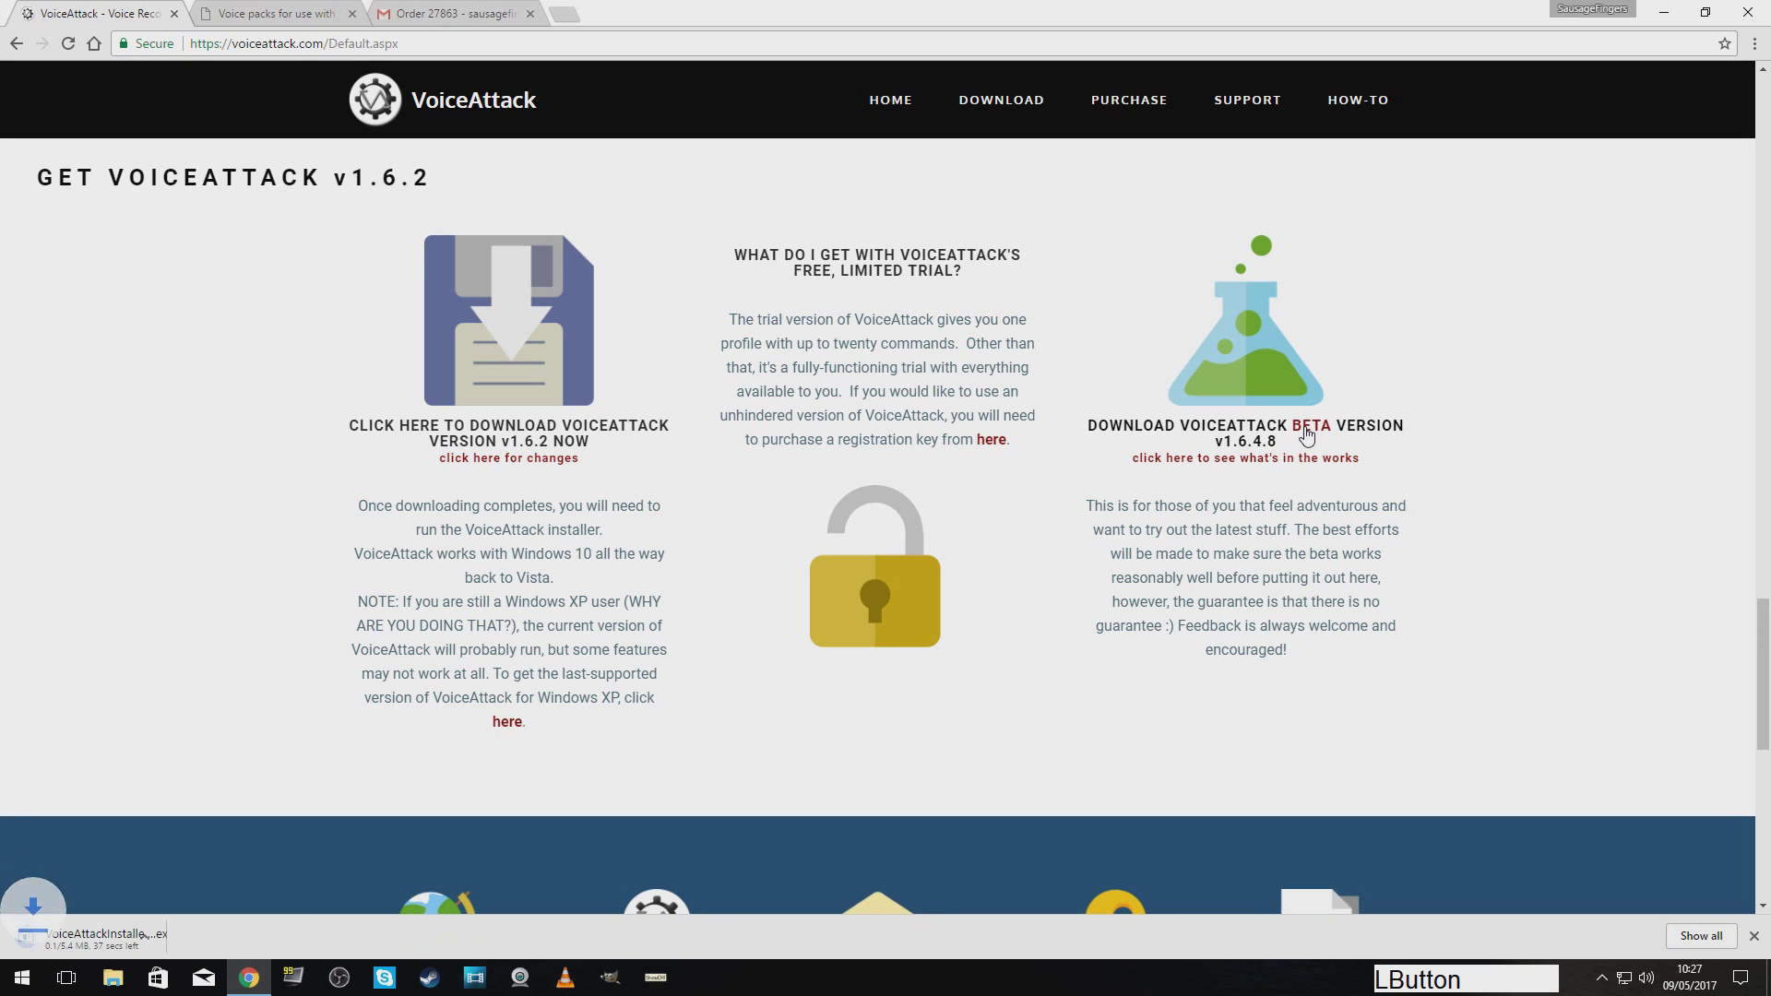
click(190, 938)
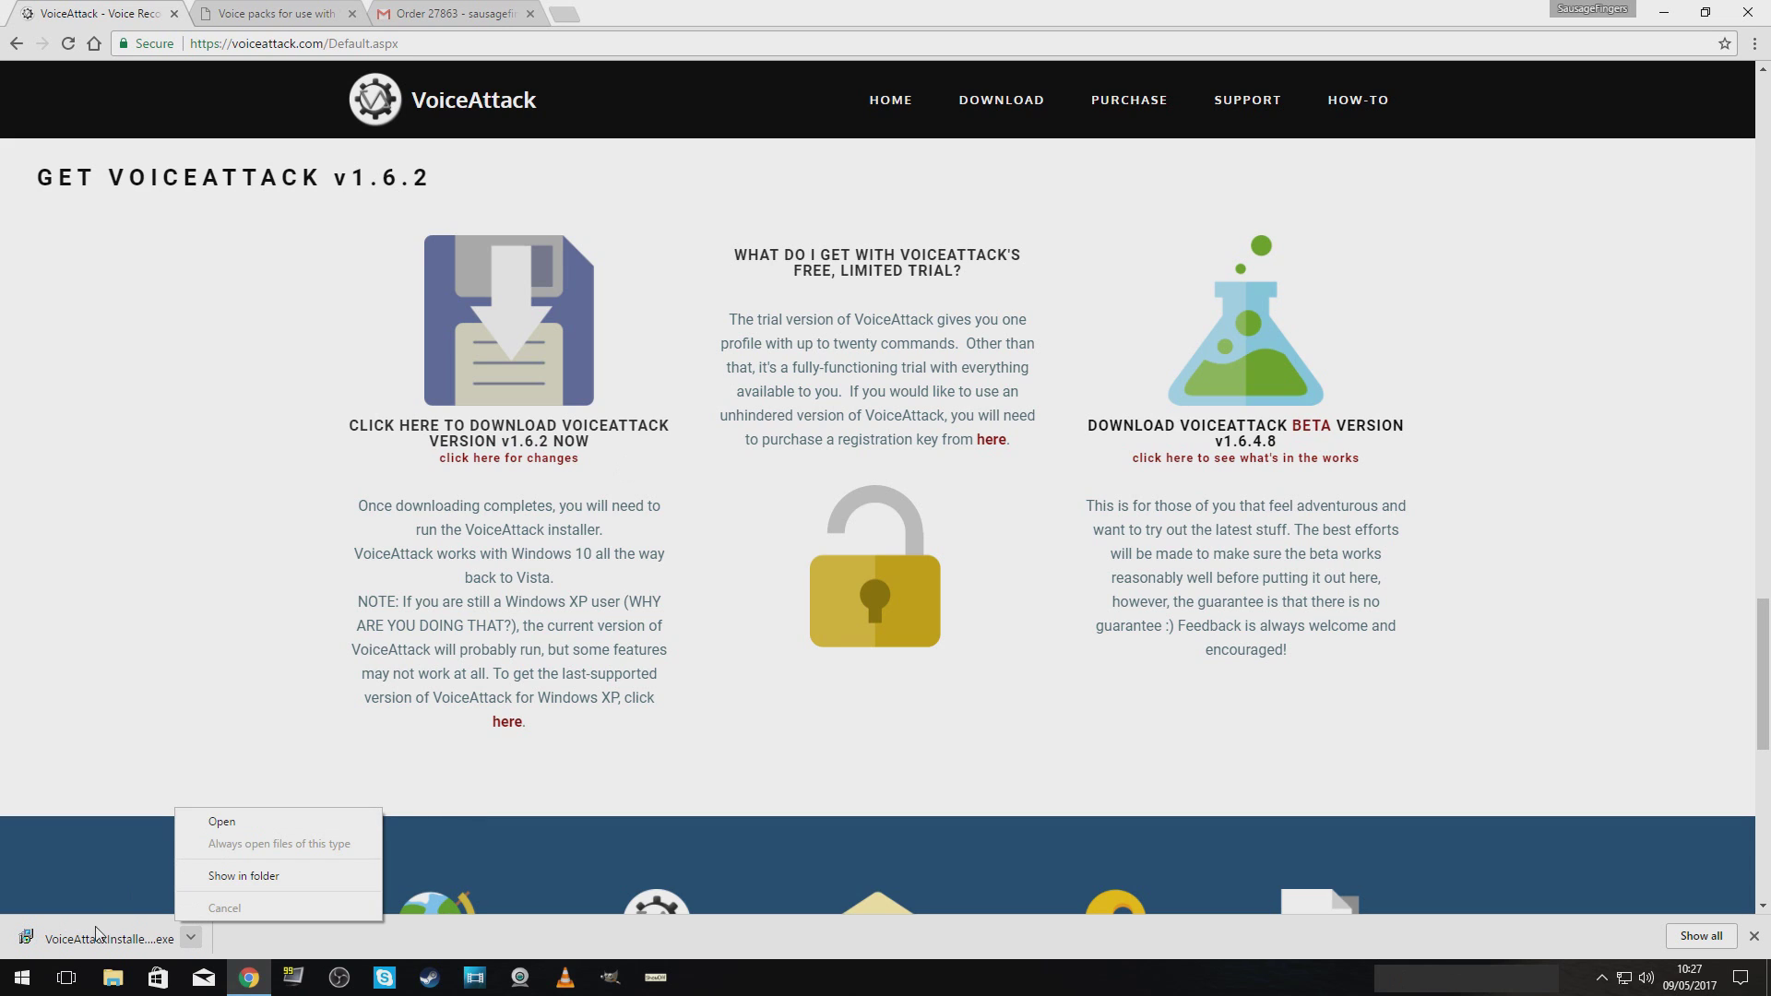
click(222, 821)
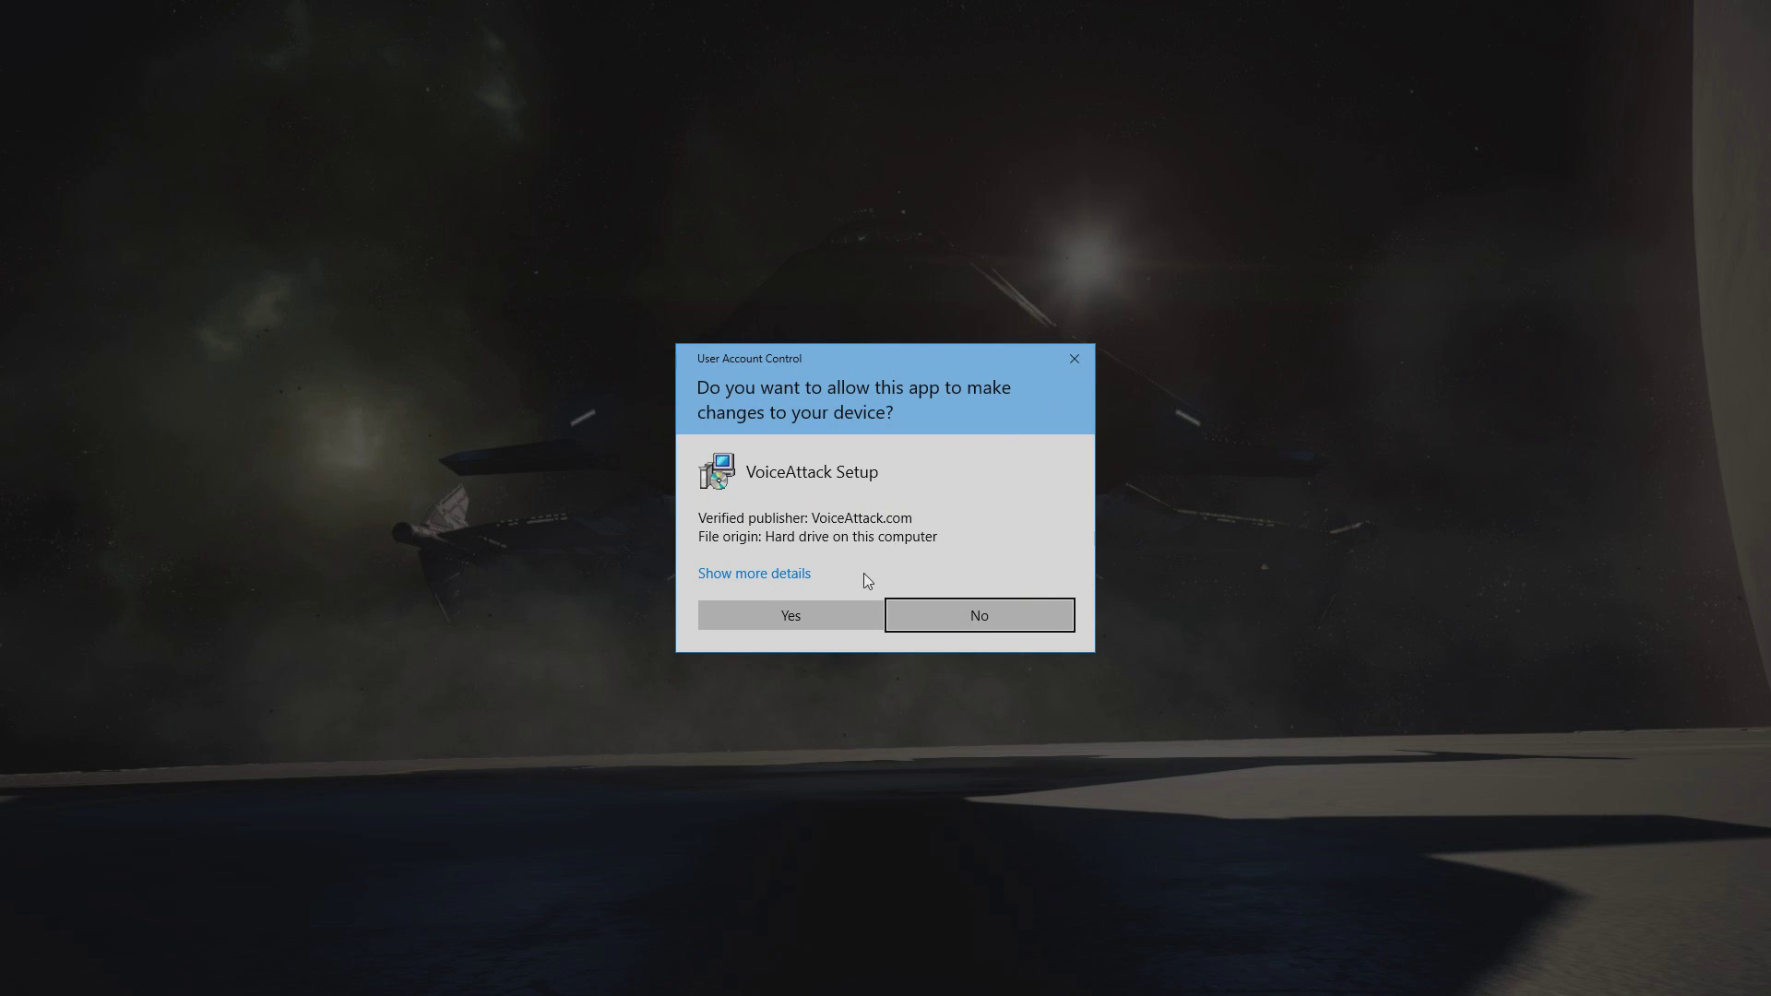
click(863, 615)
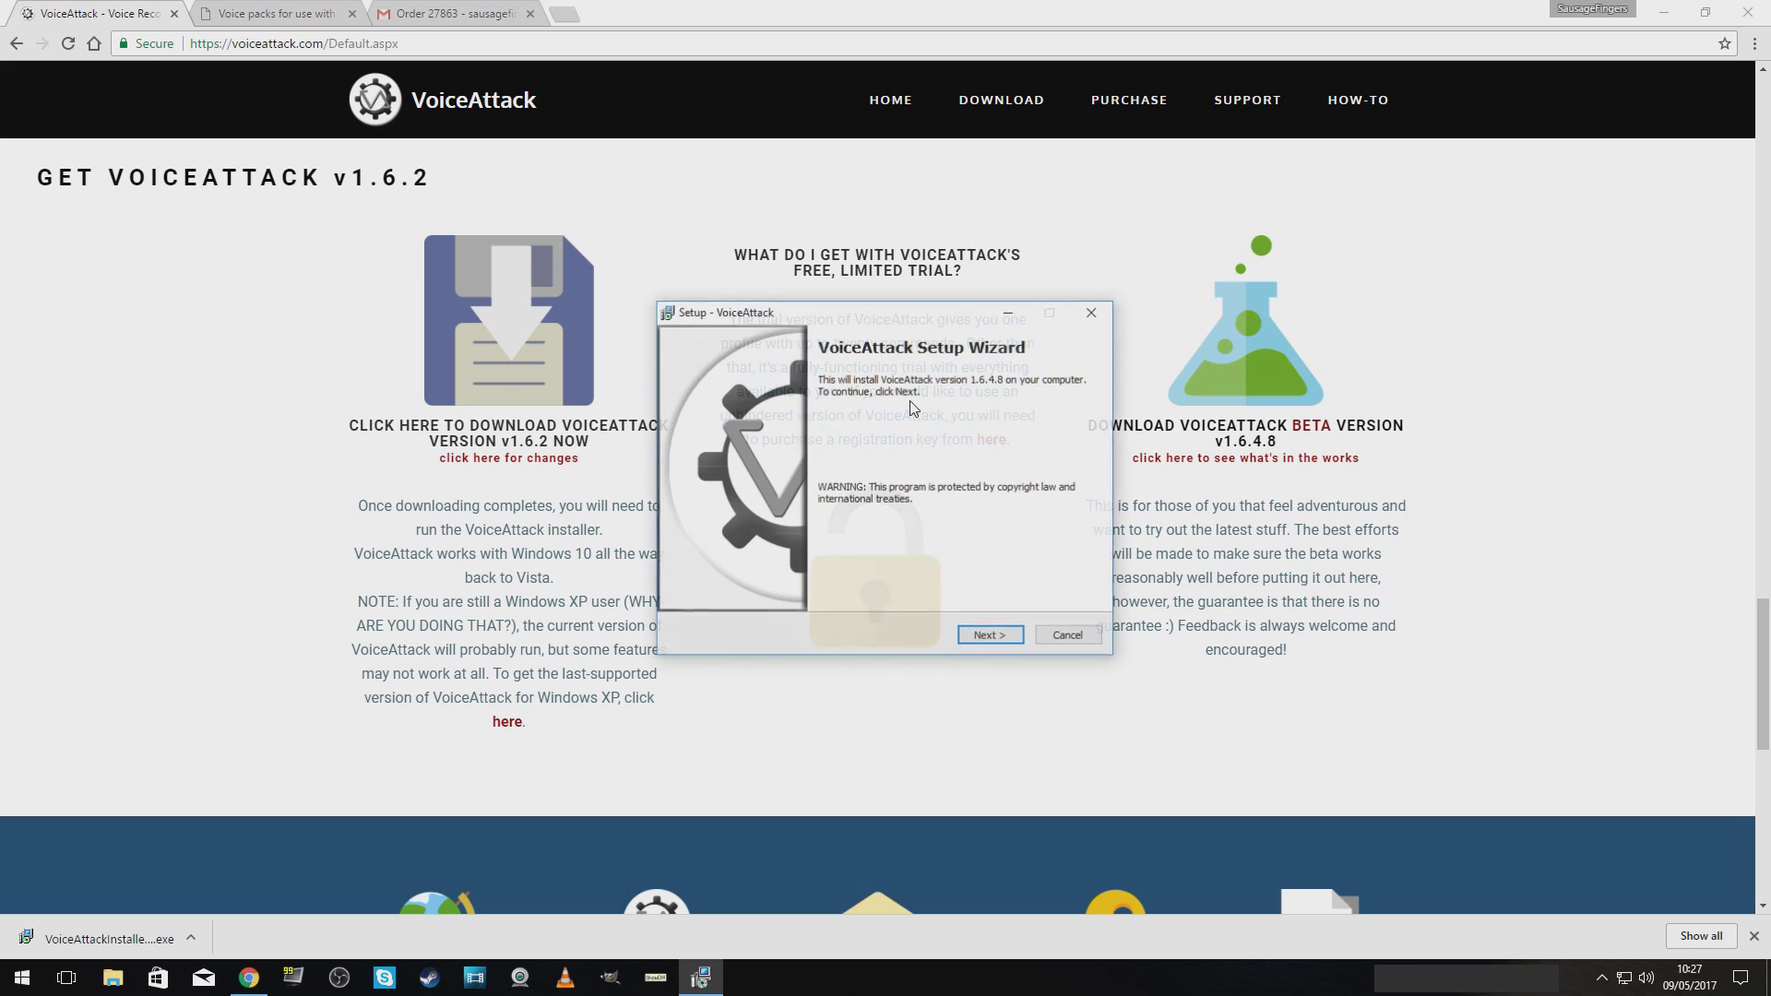
Install VoiceAttack in the default folder with the licence terms accepted and a desktop shortcut, and launch it on finishing.
click(989, 637)
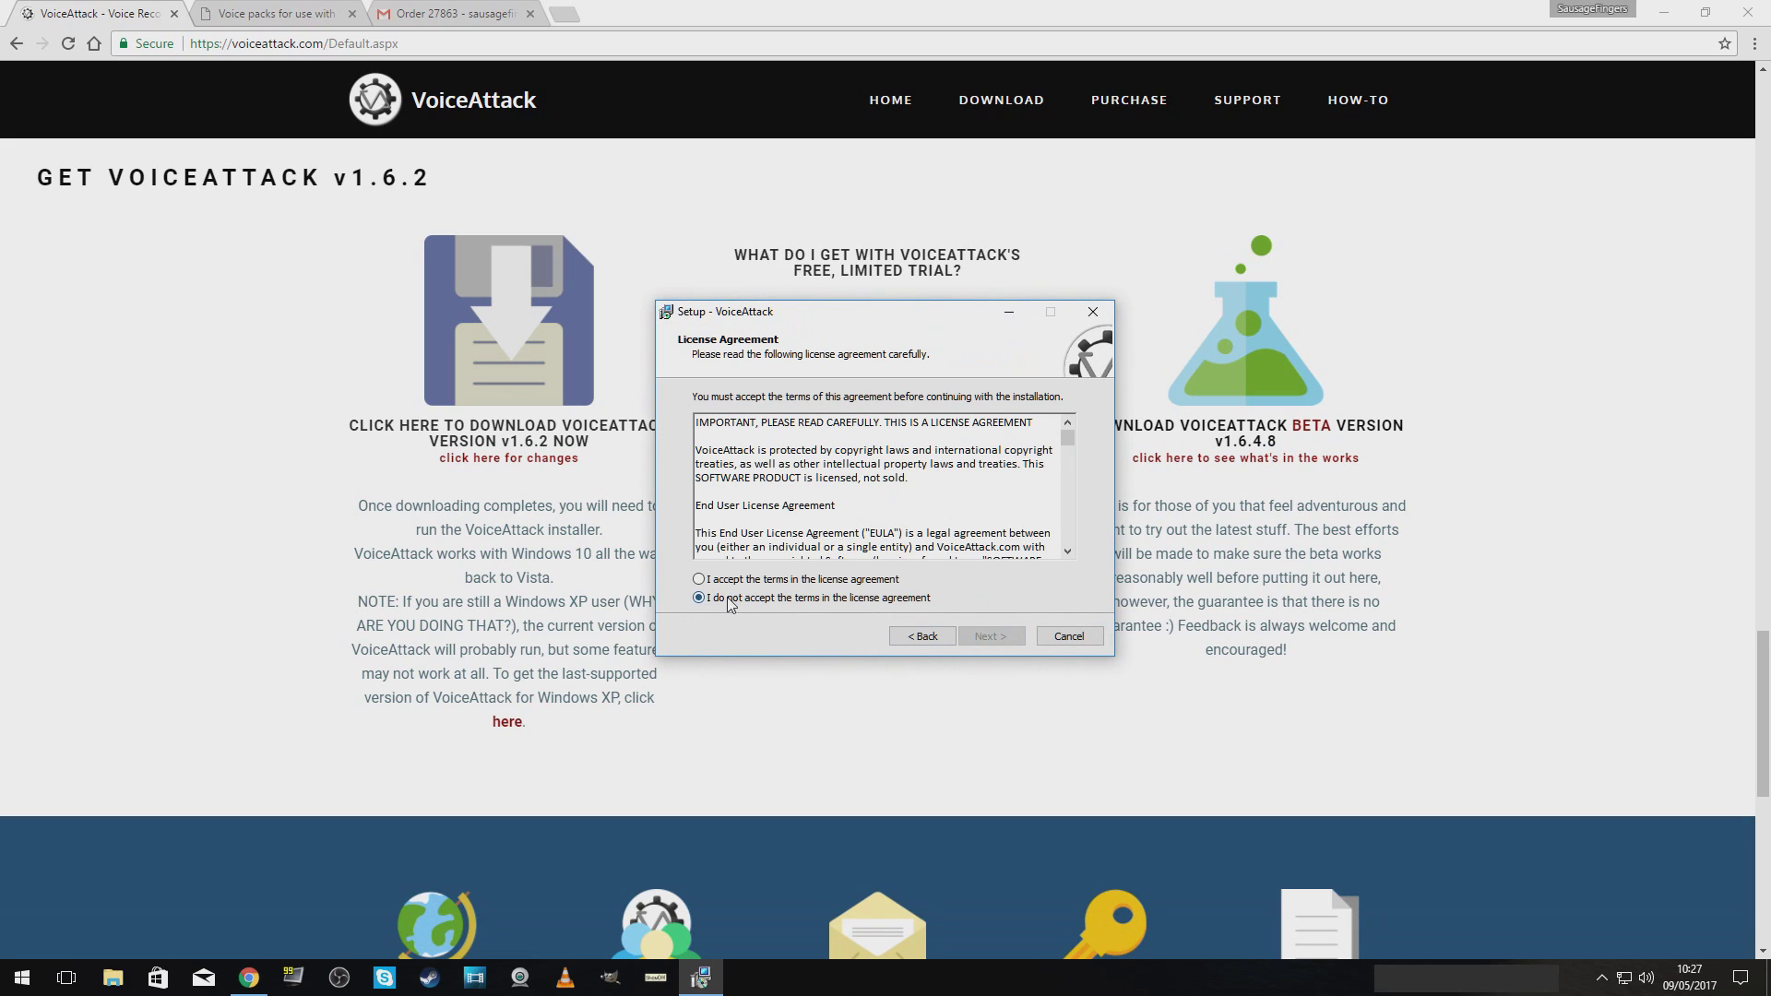
key(Up)
click(968, 643)
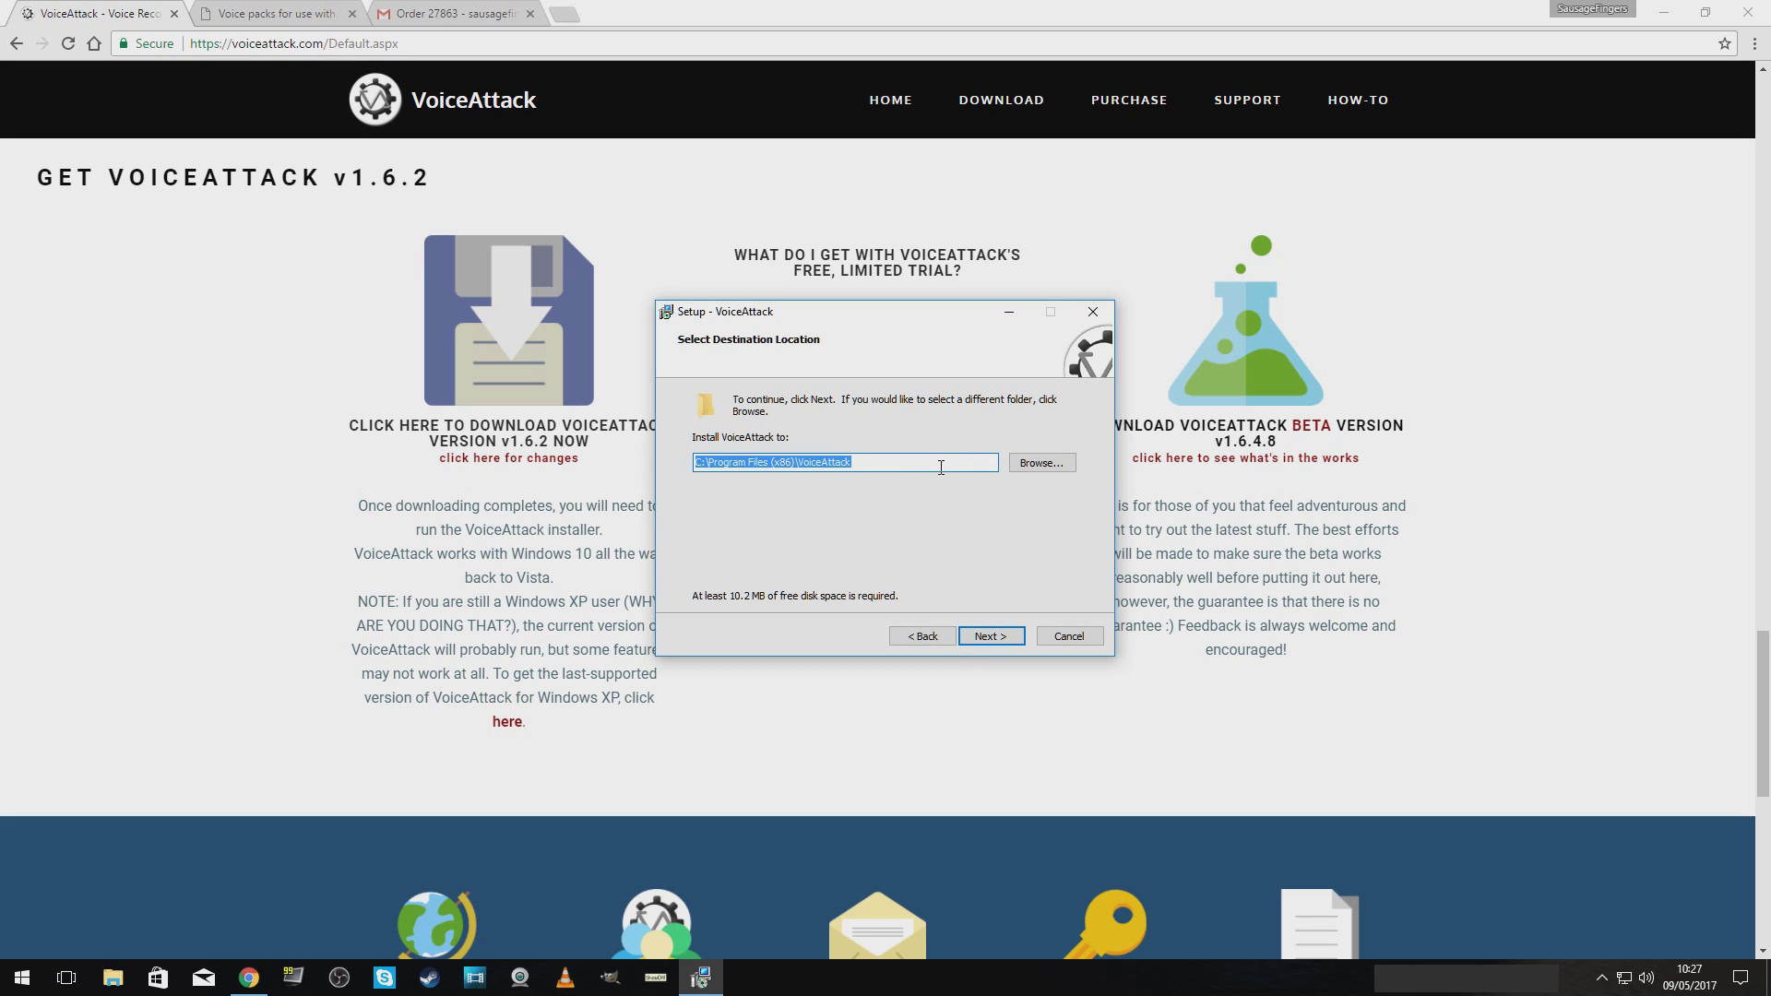
click(1006, 639)
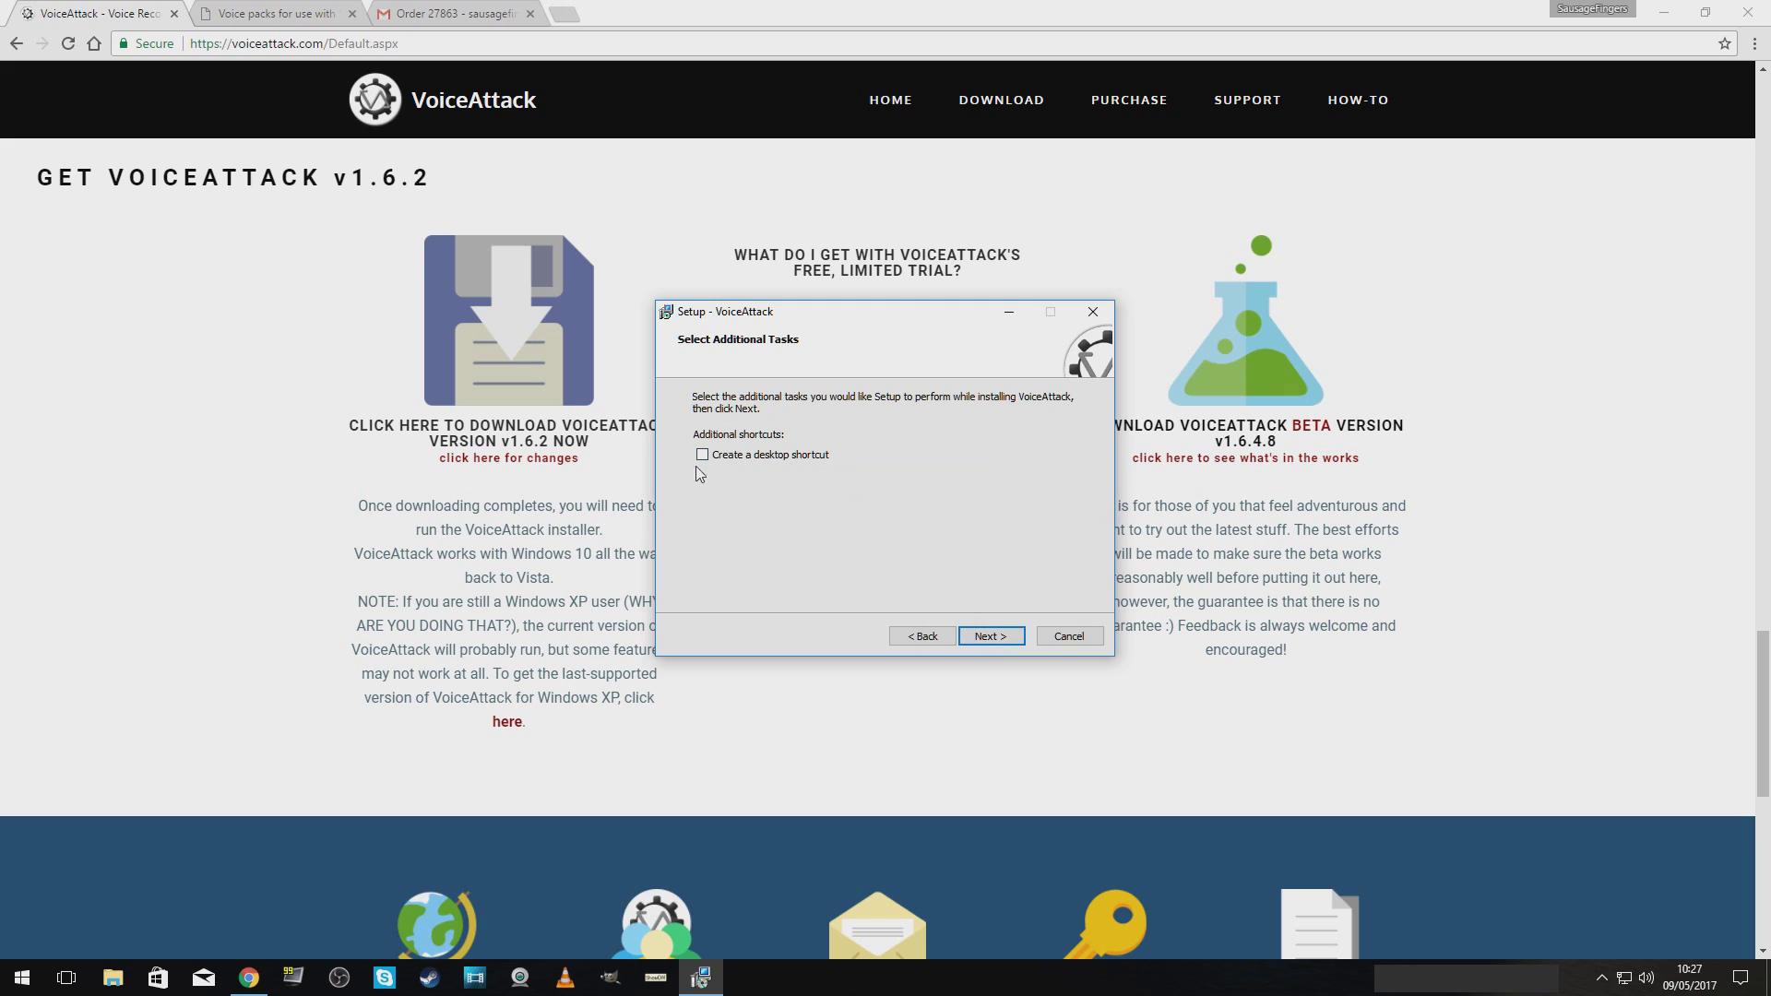
click(704, 456)
click(976, 633)
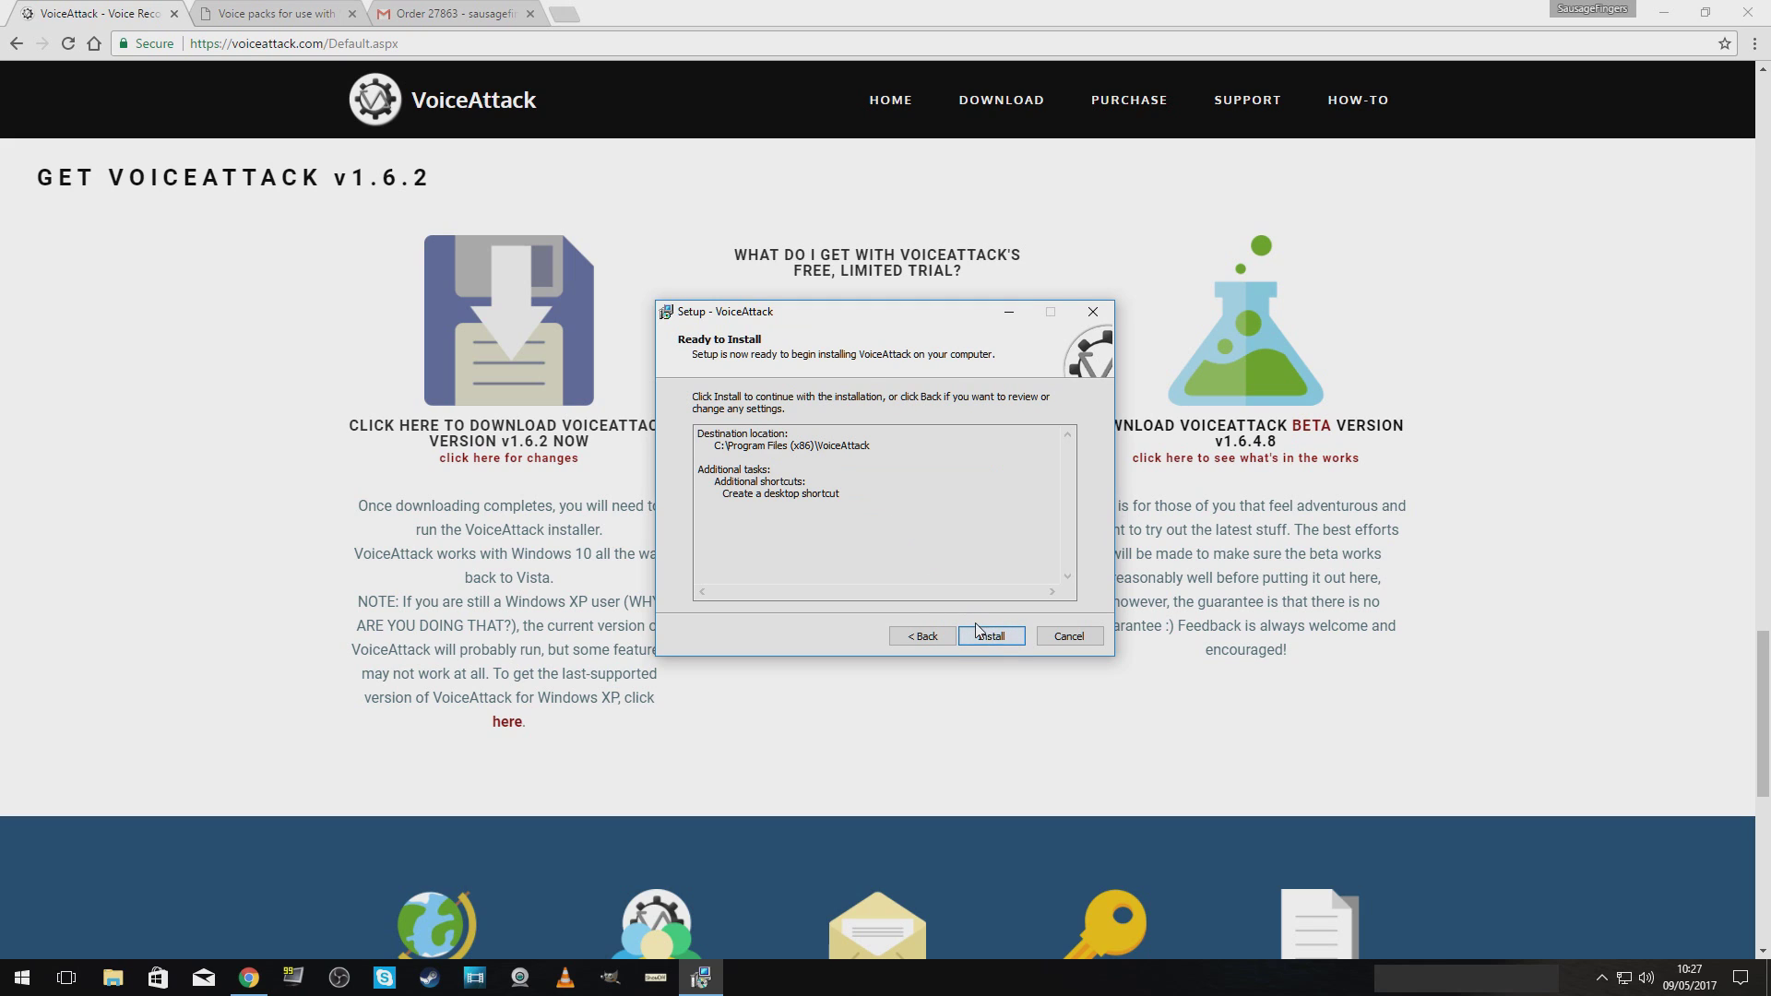
click(976, 633)
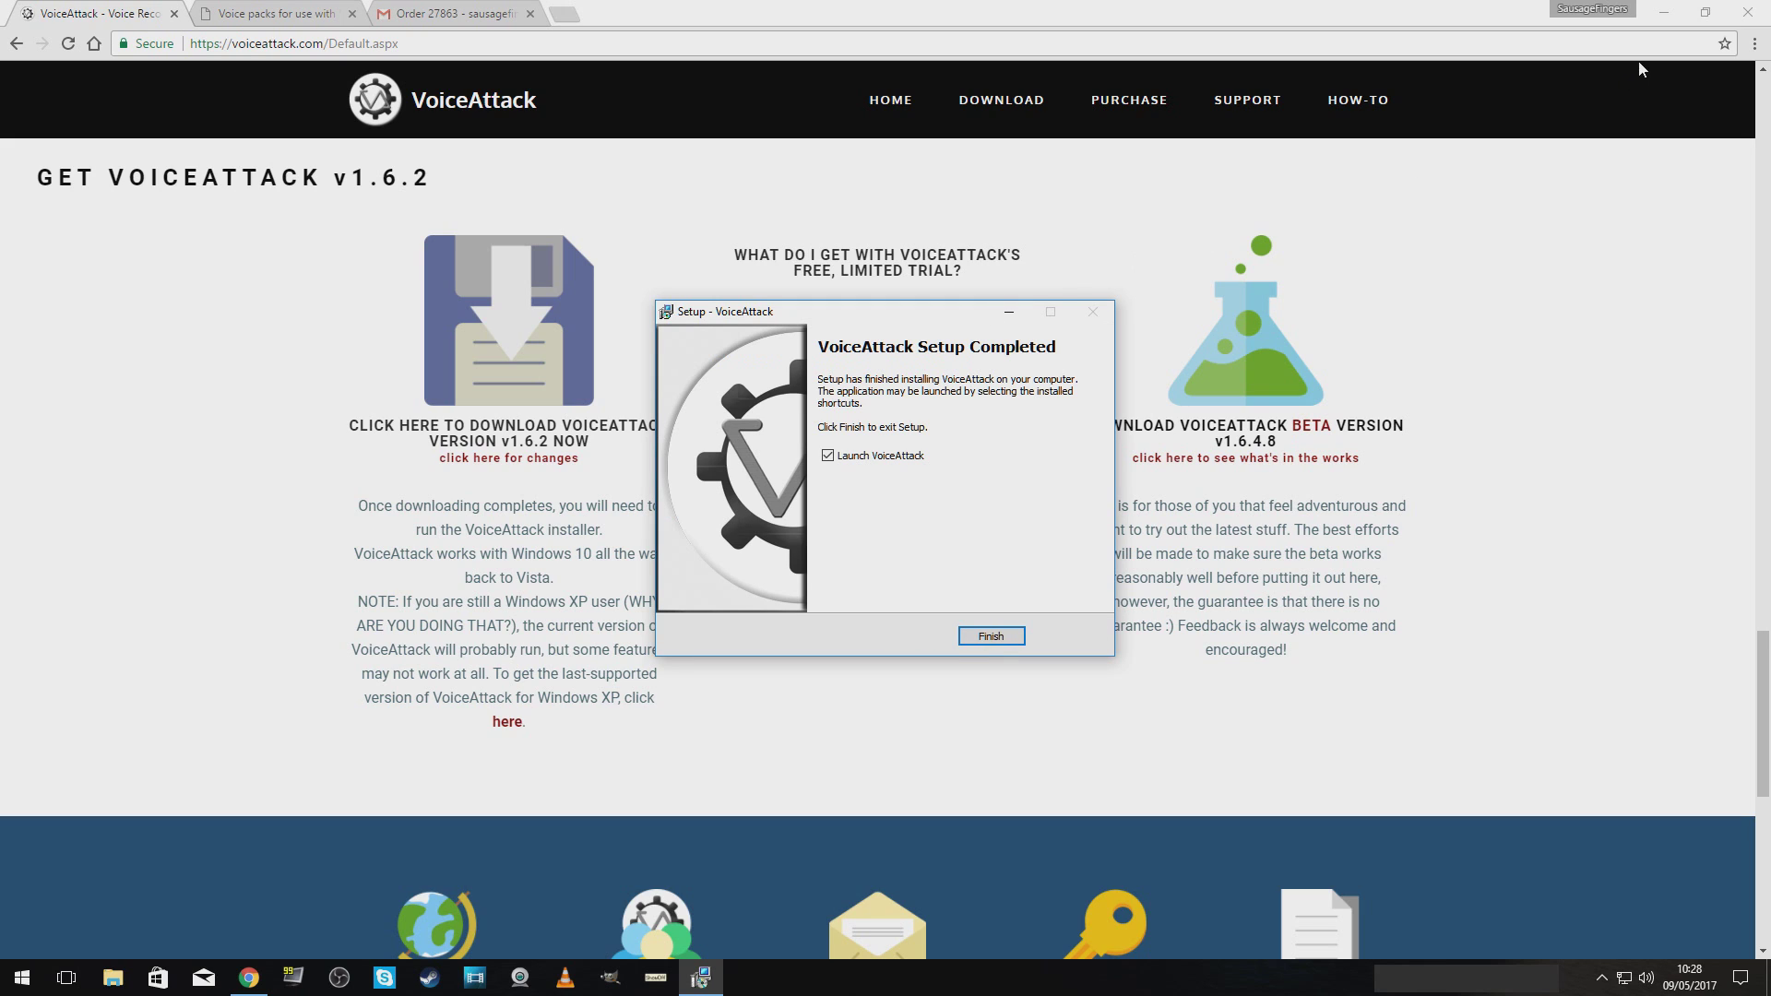
click(990, 635)
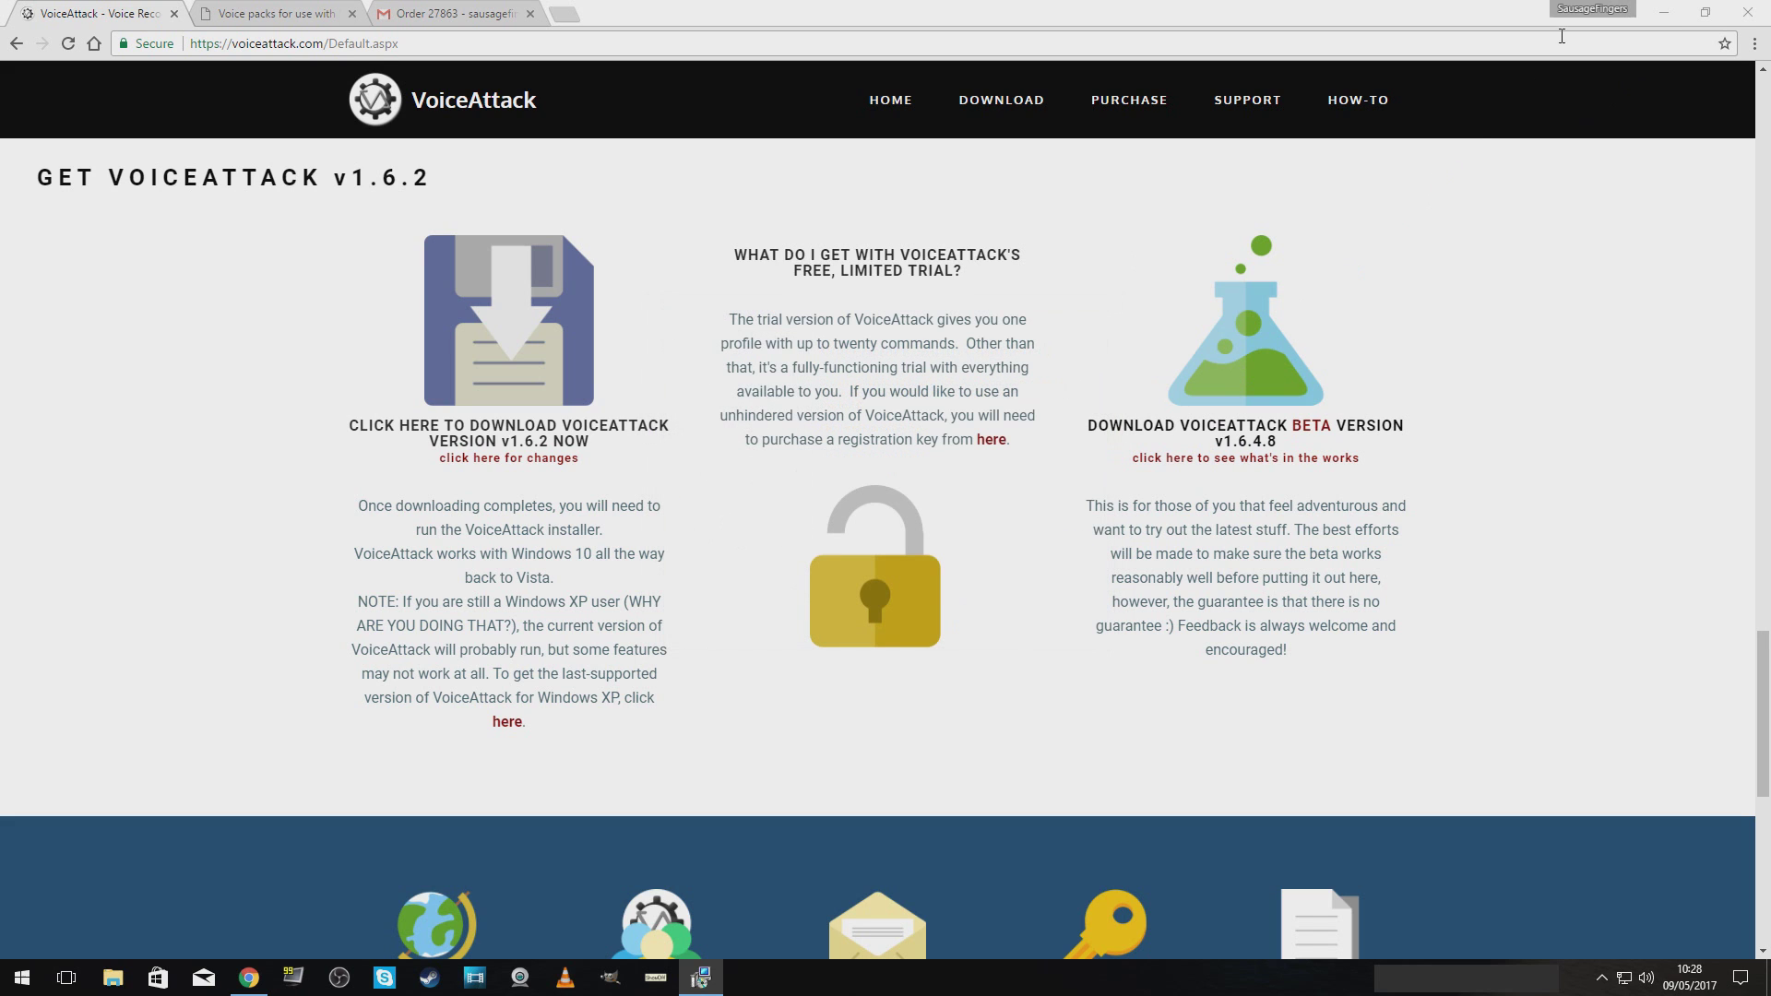
Register VoiceAttack by entering the registration key and the purchase e-mail address.
click(1664, 12)
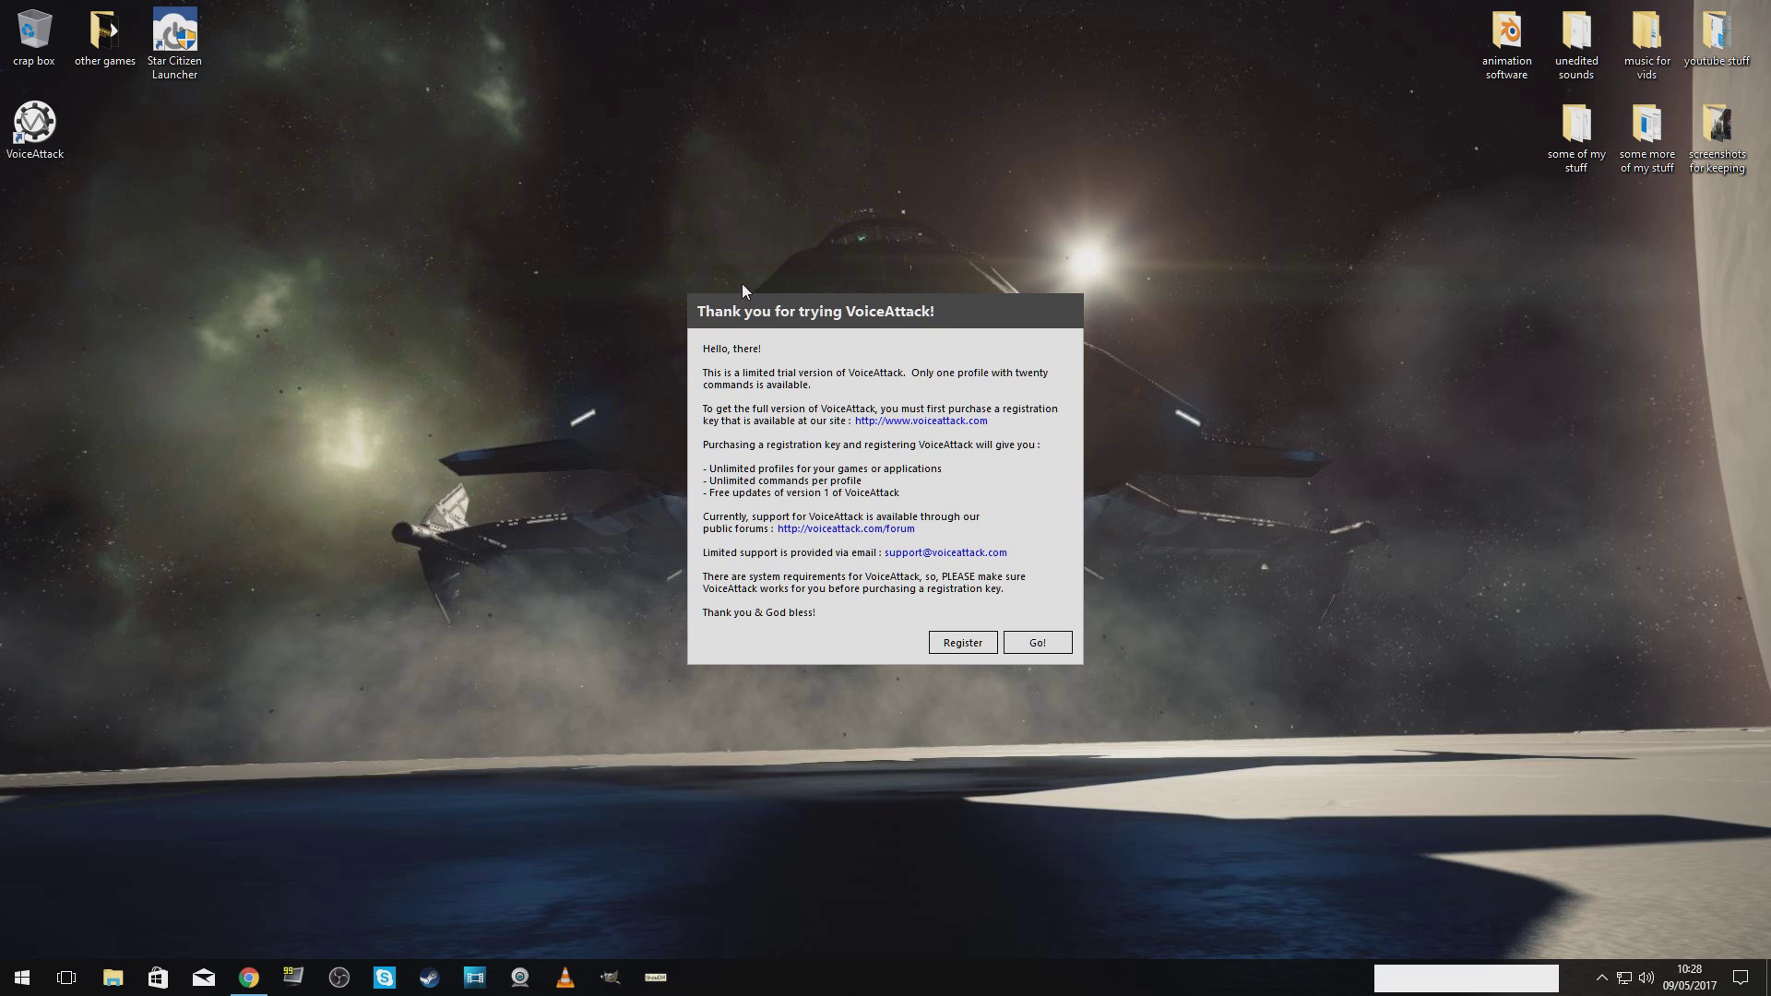
click(948, 646)
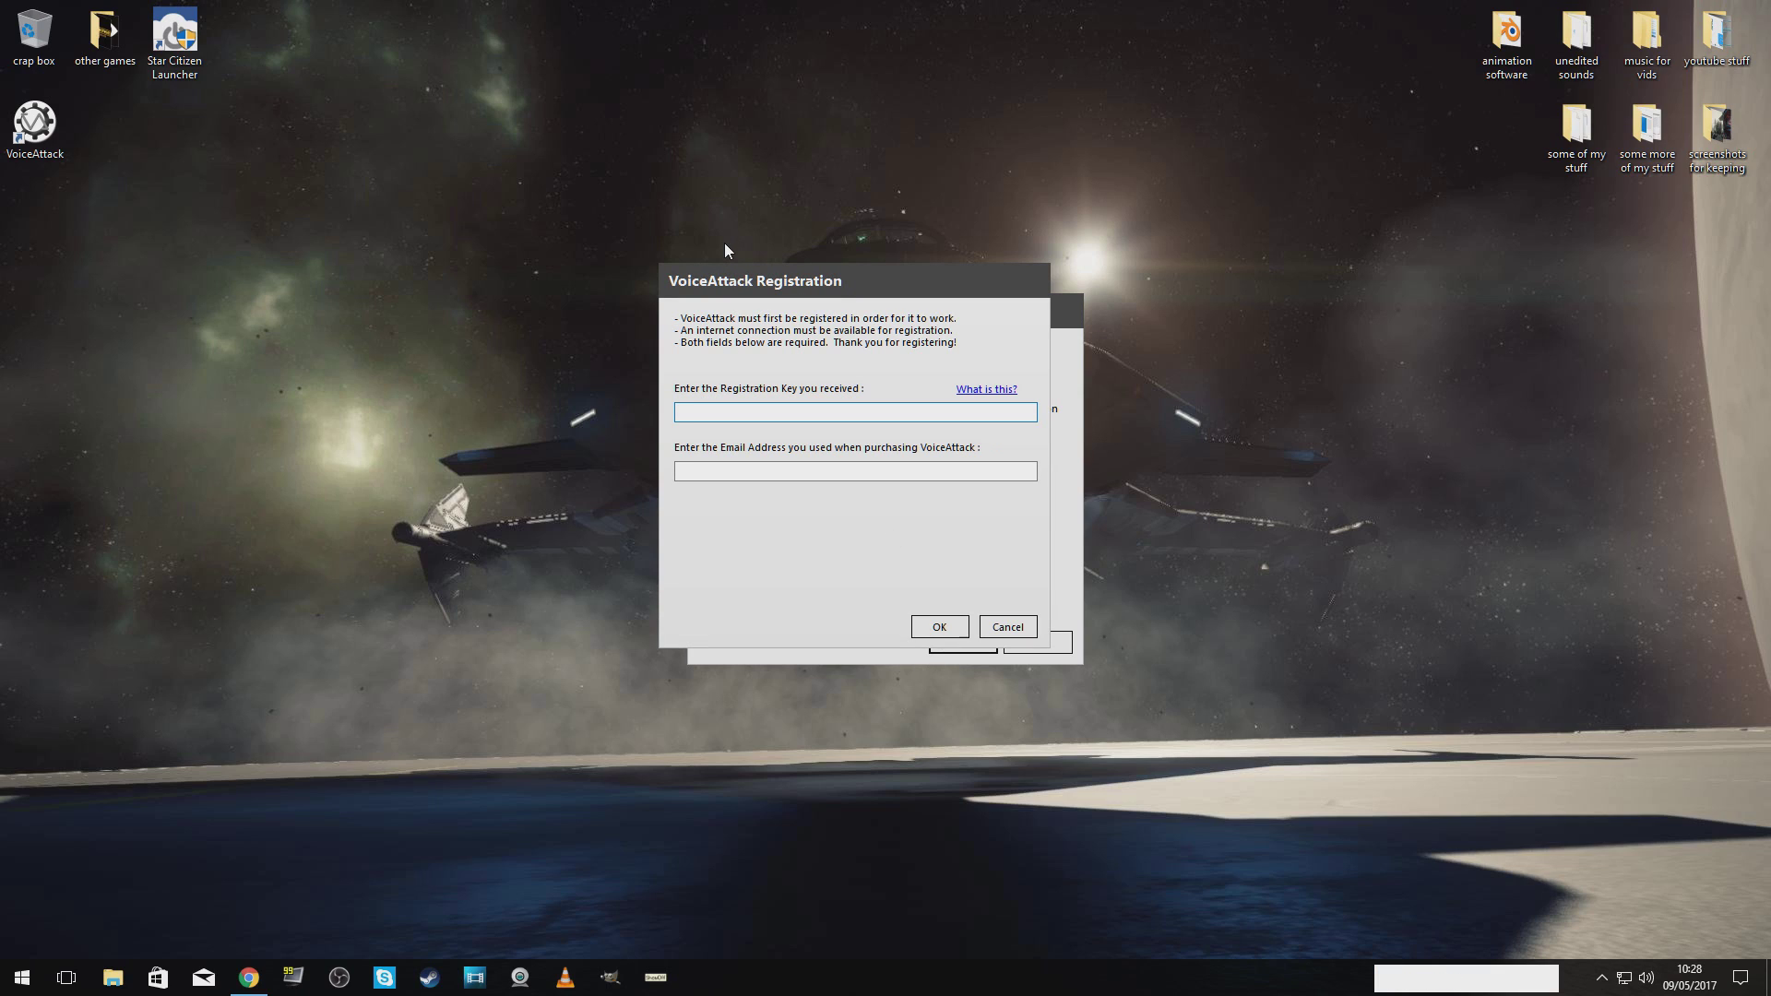
click(250, 977)
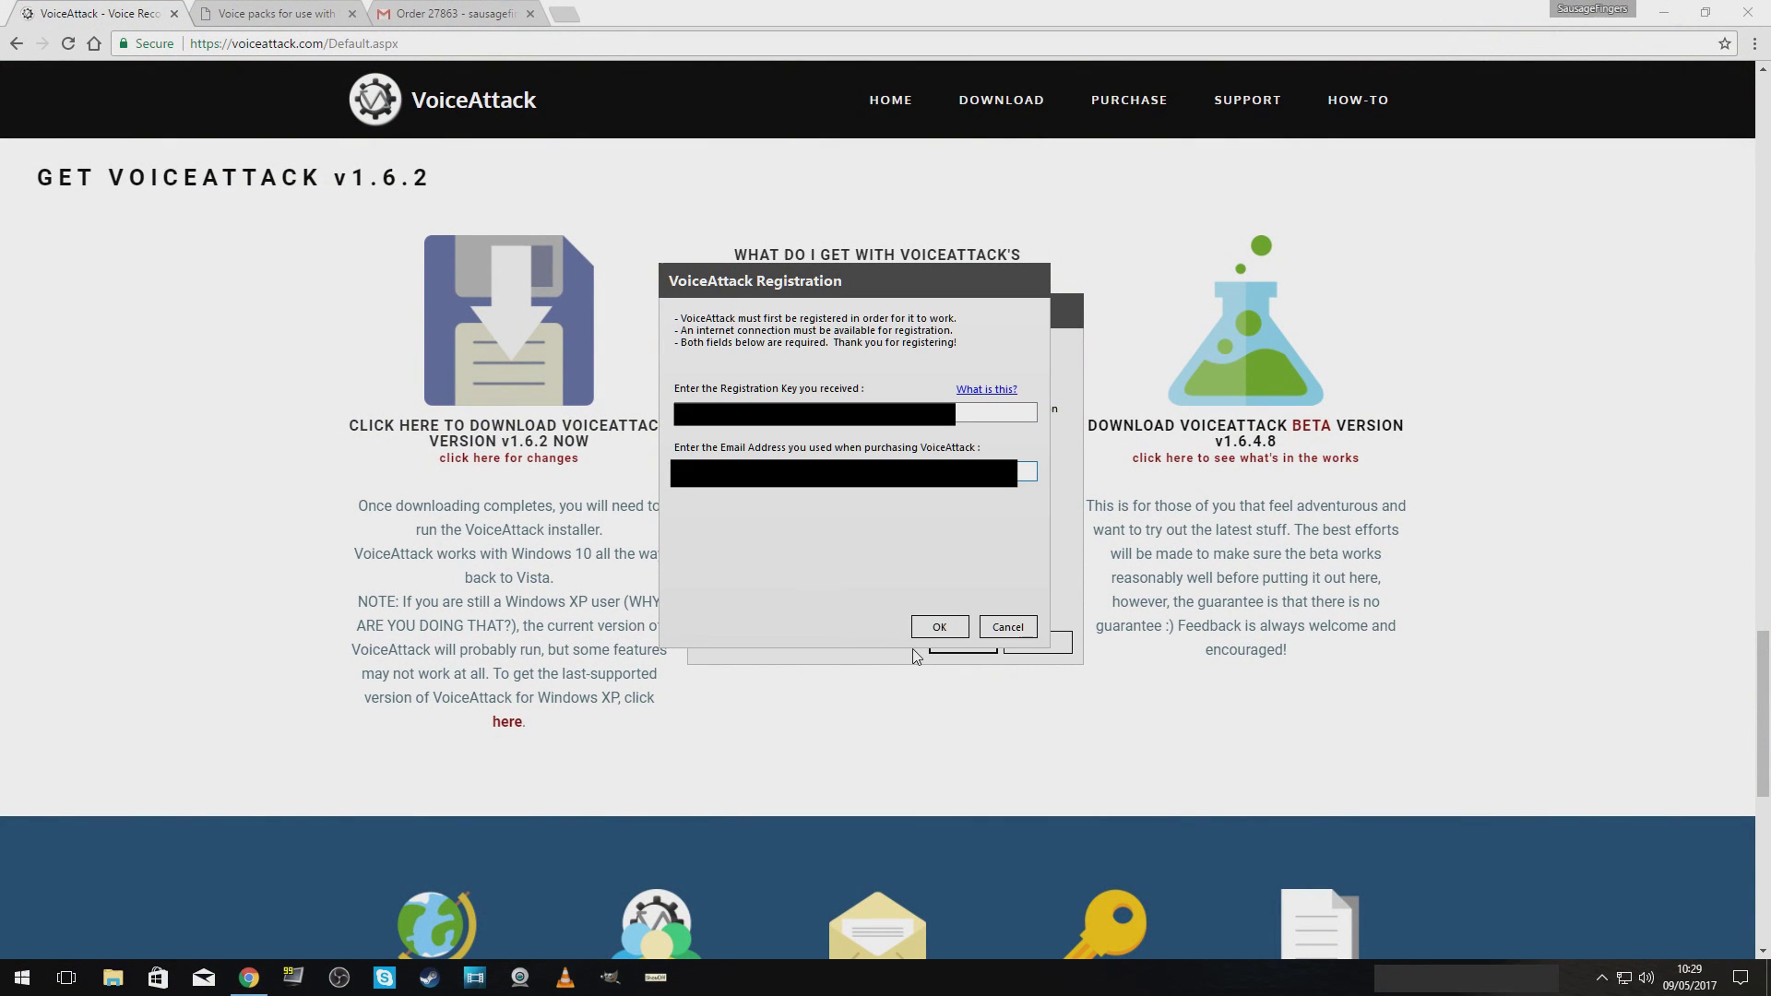
click(927, 628)
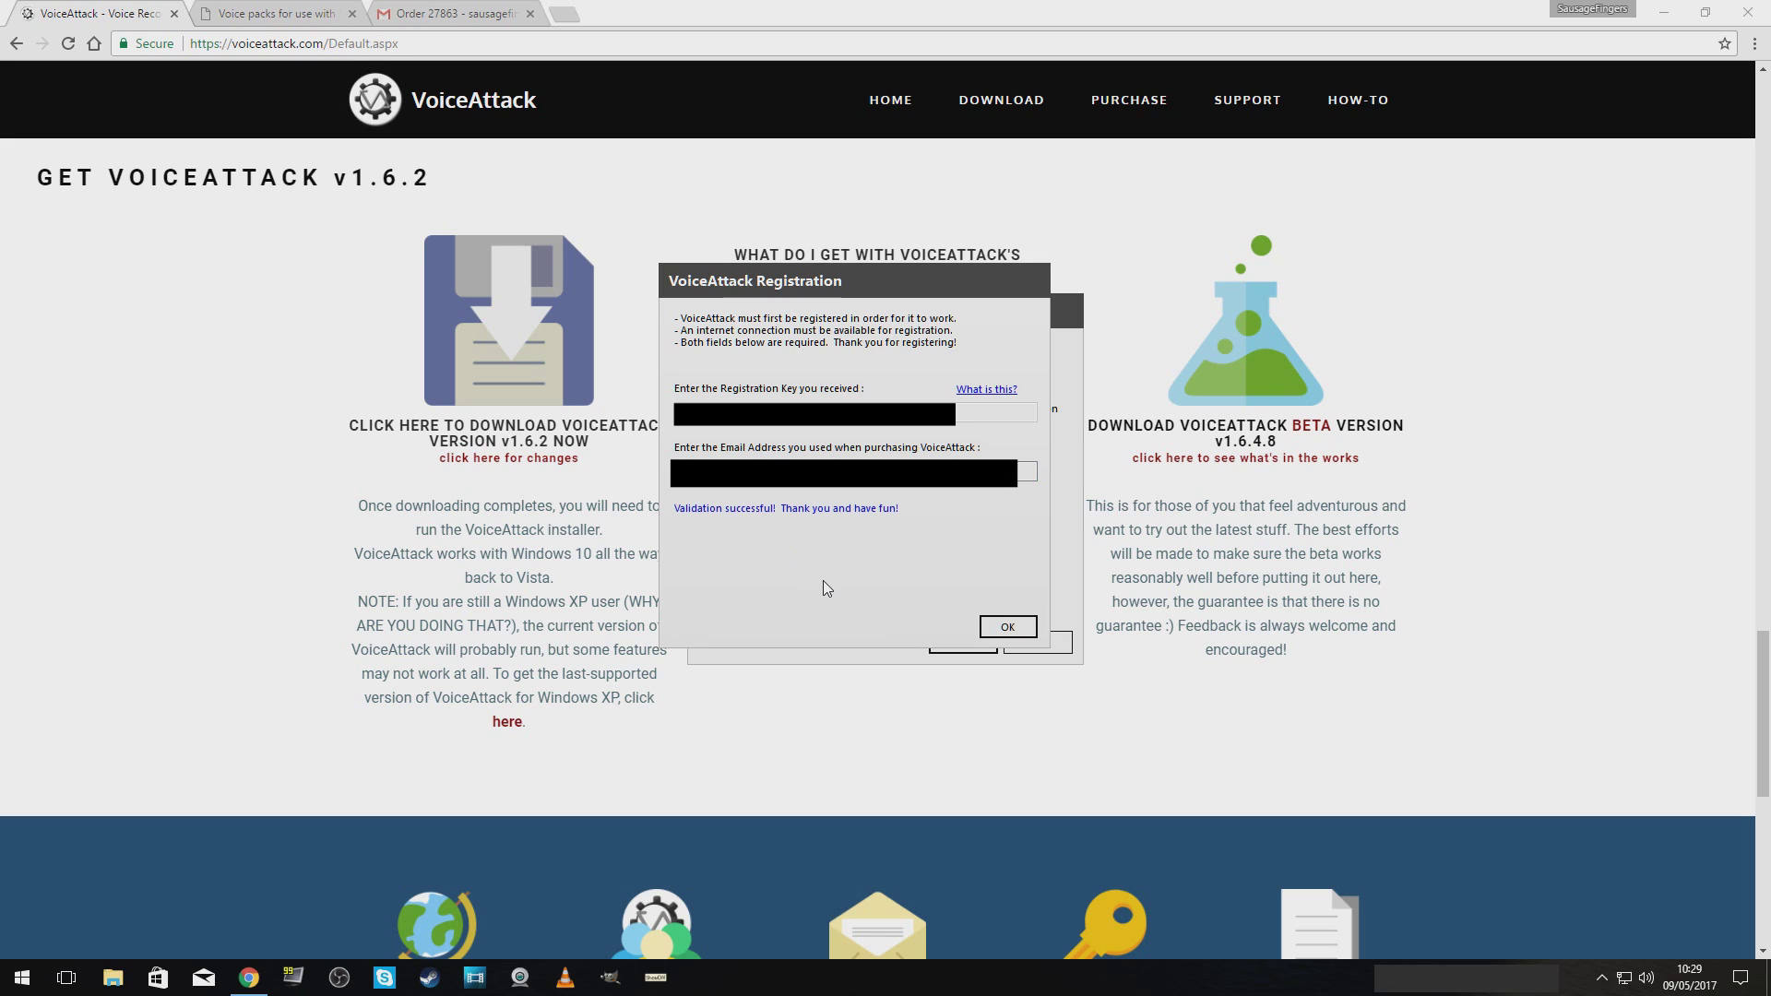
click(985, 627)
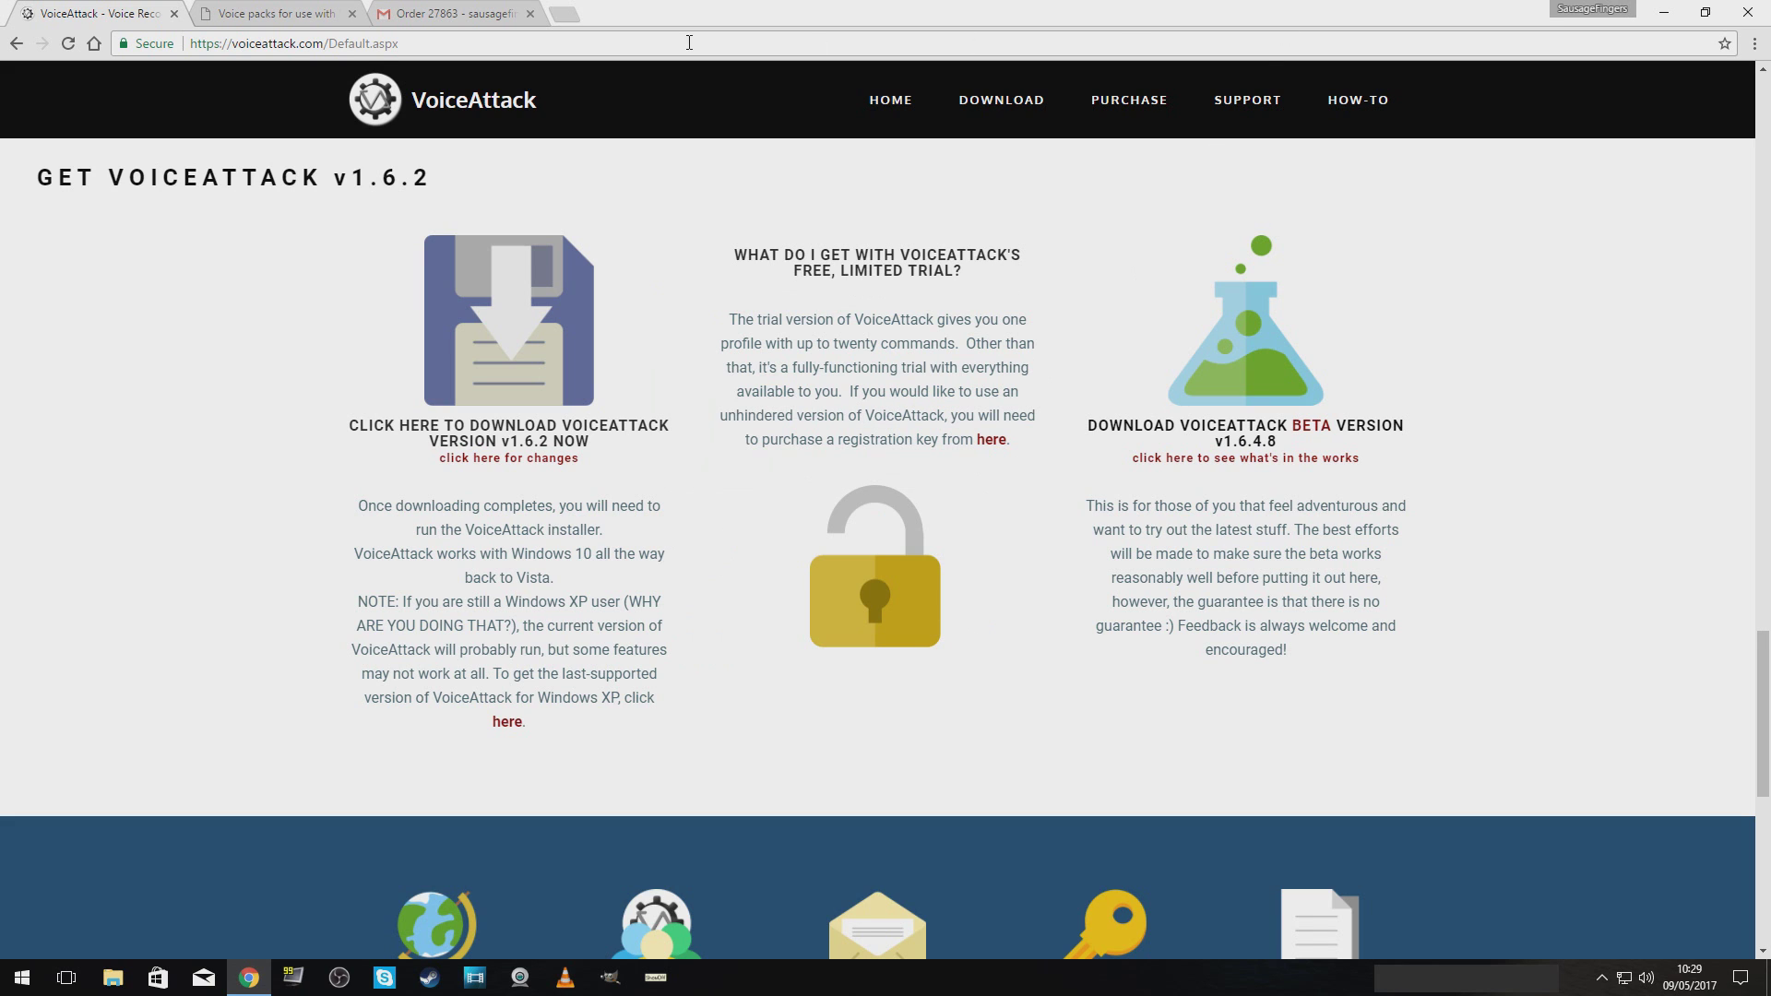
Dismiss the VoiceAttack startup tips and the Windows security message, setting both not to show again.
click(1667, 16)
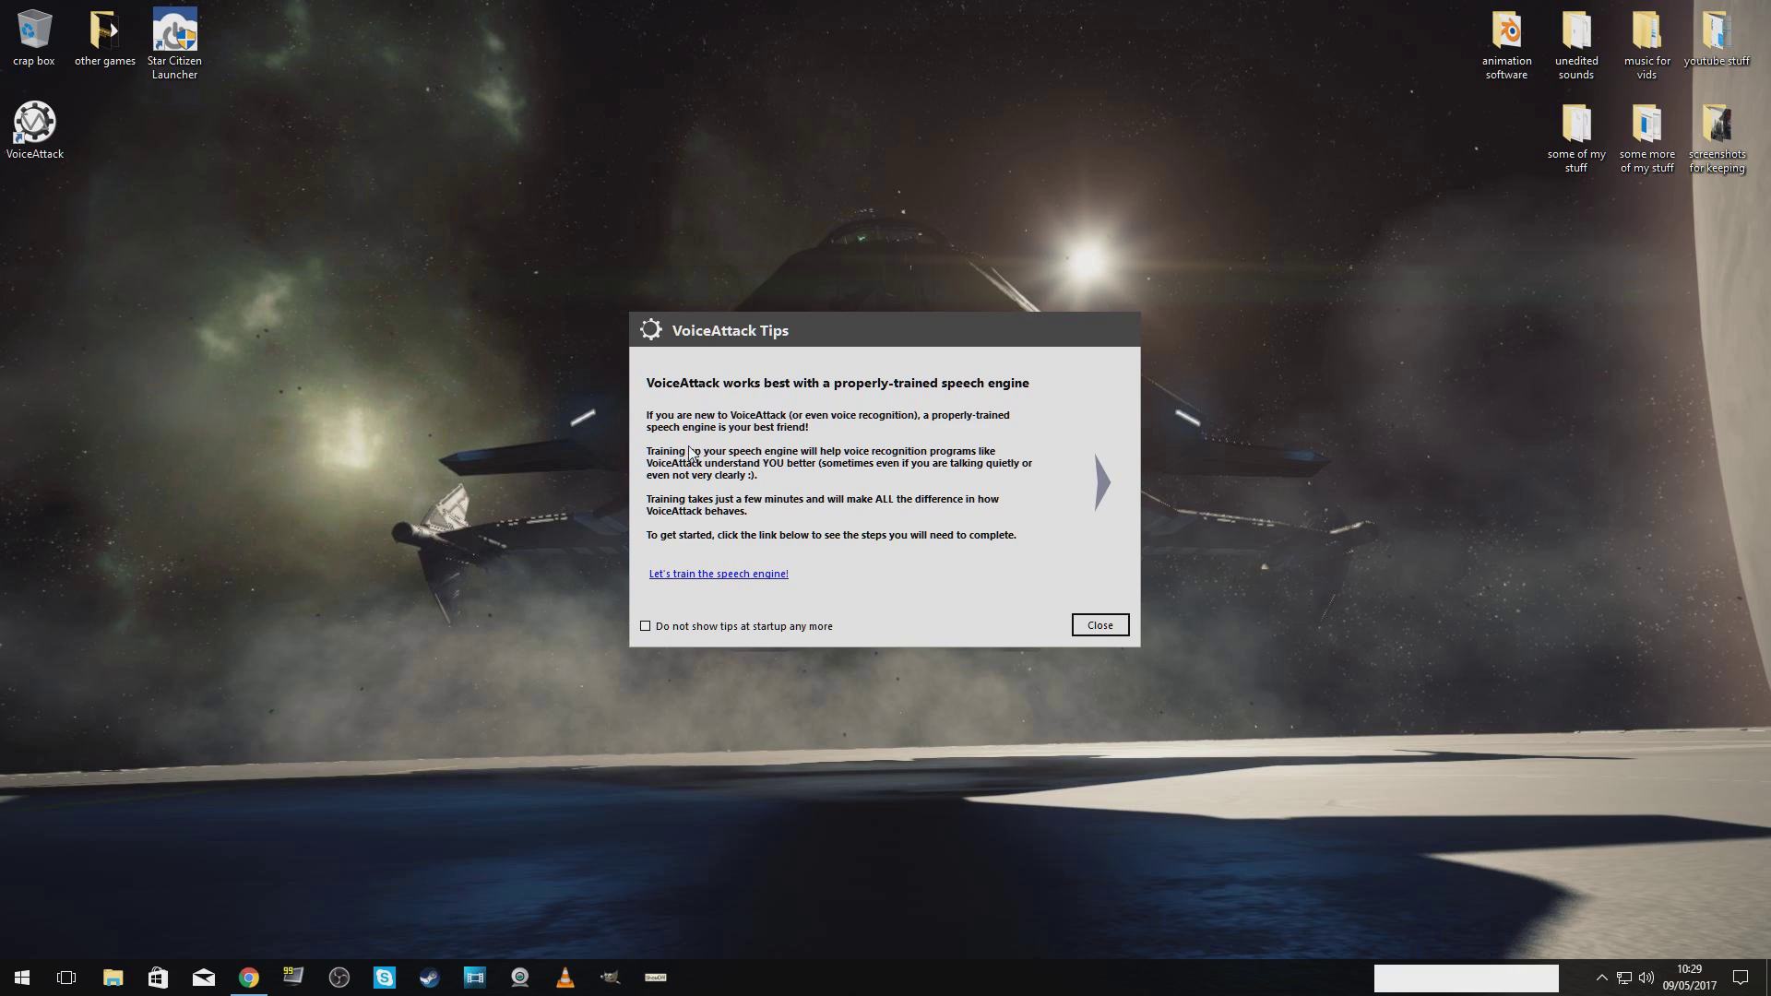
click(645, 627)
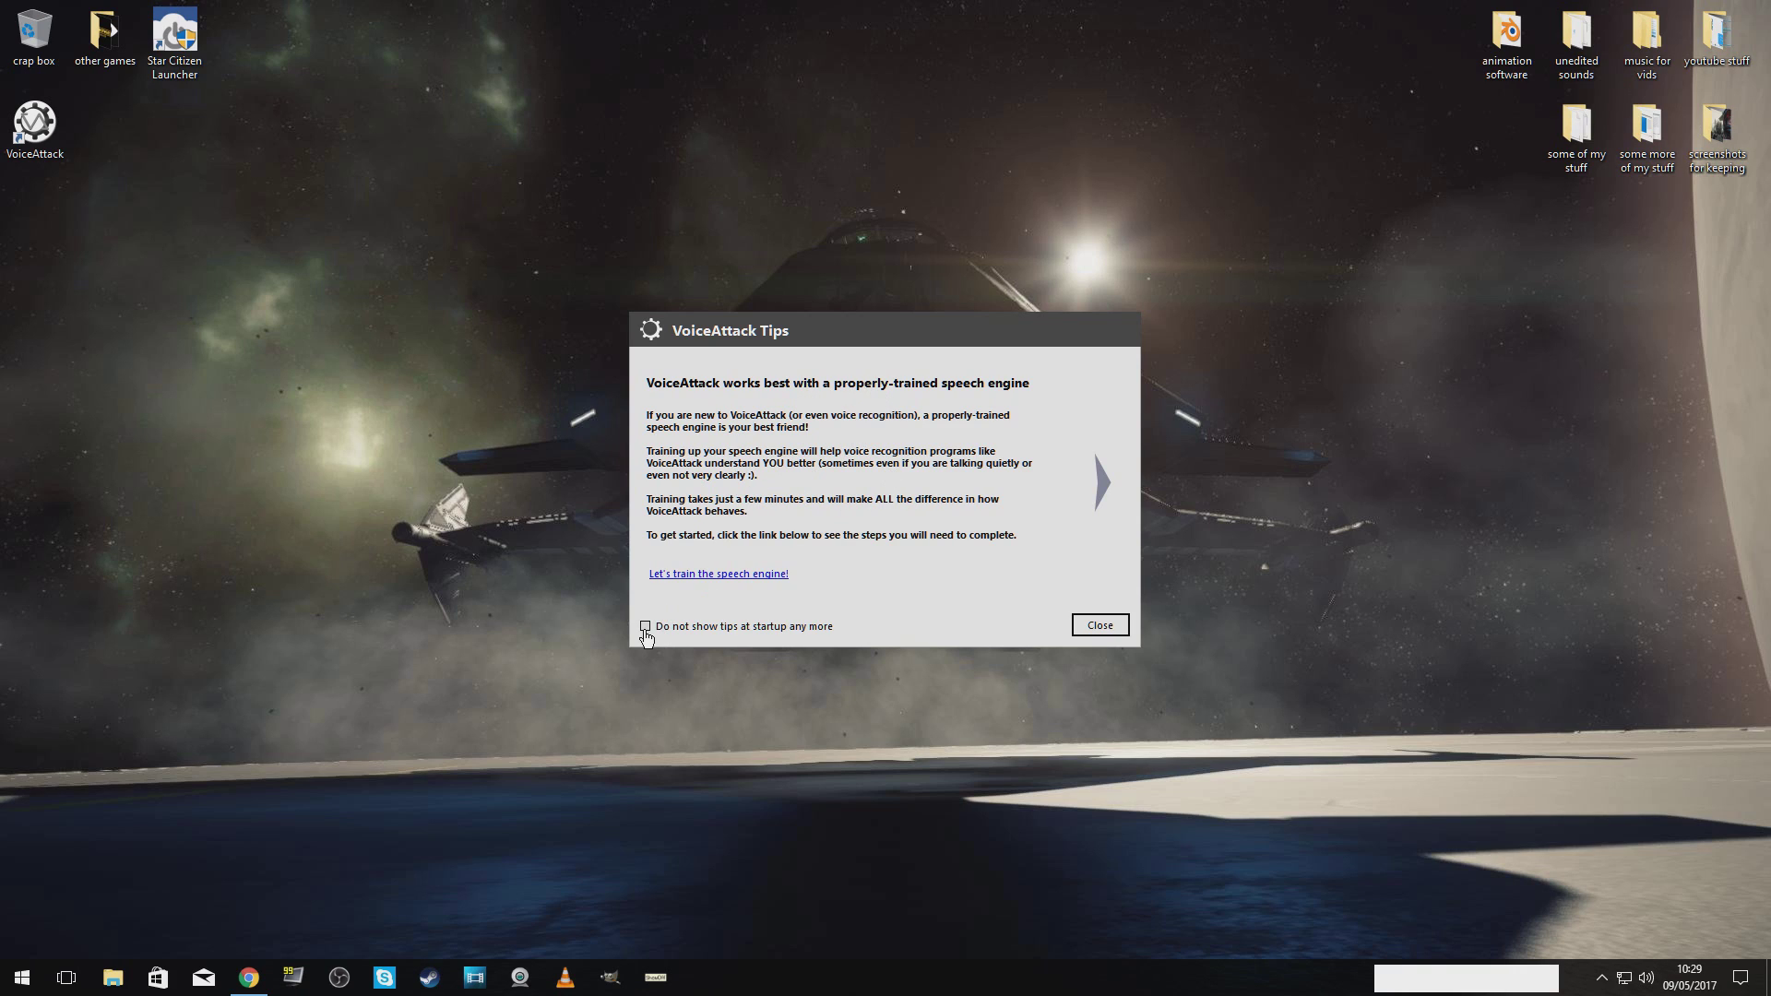
click(1108, 634)
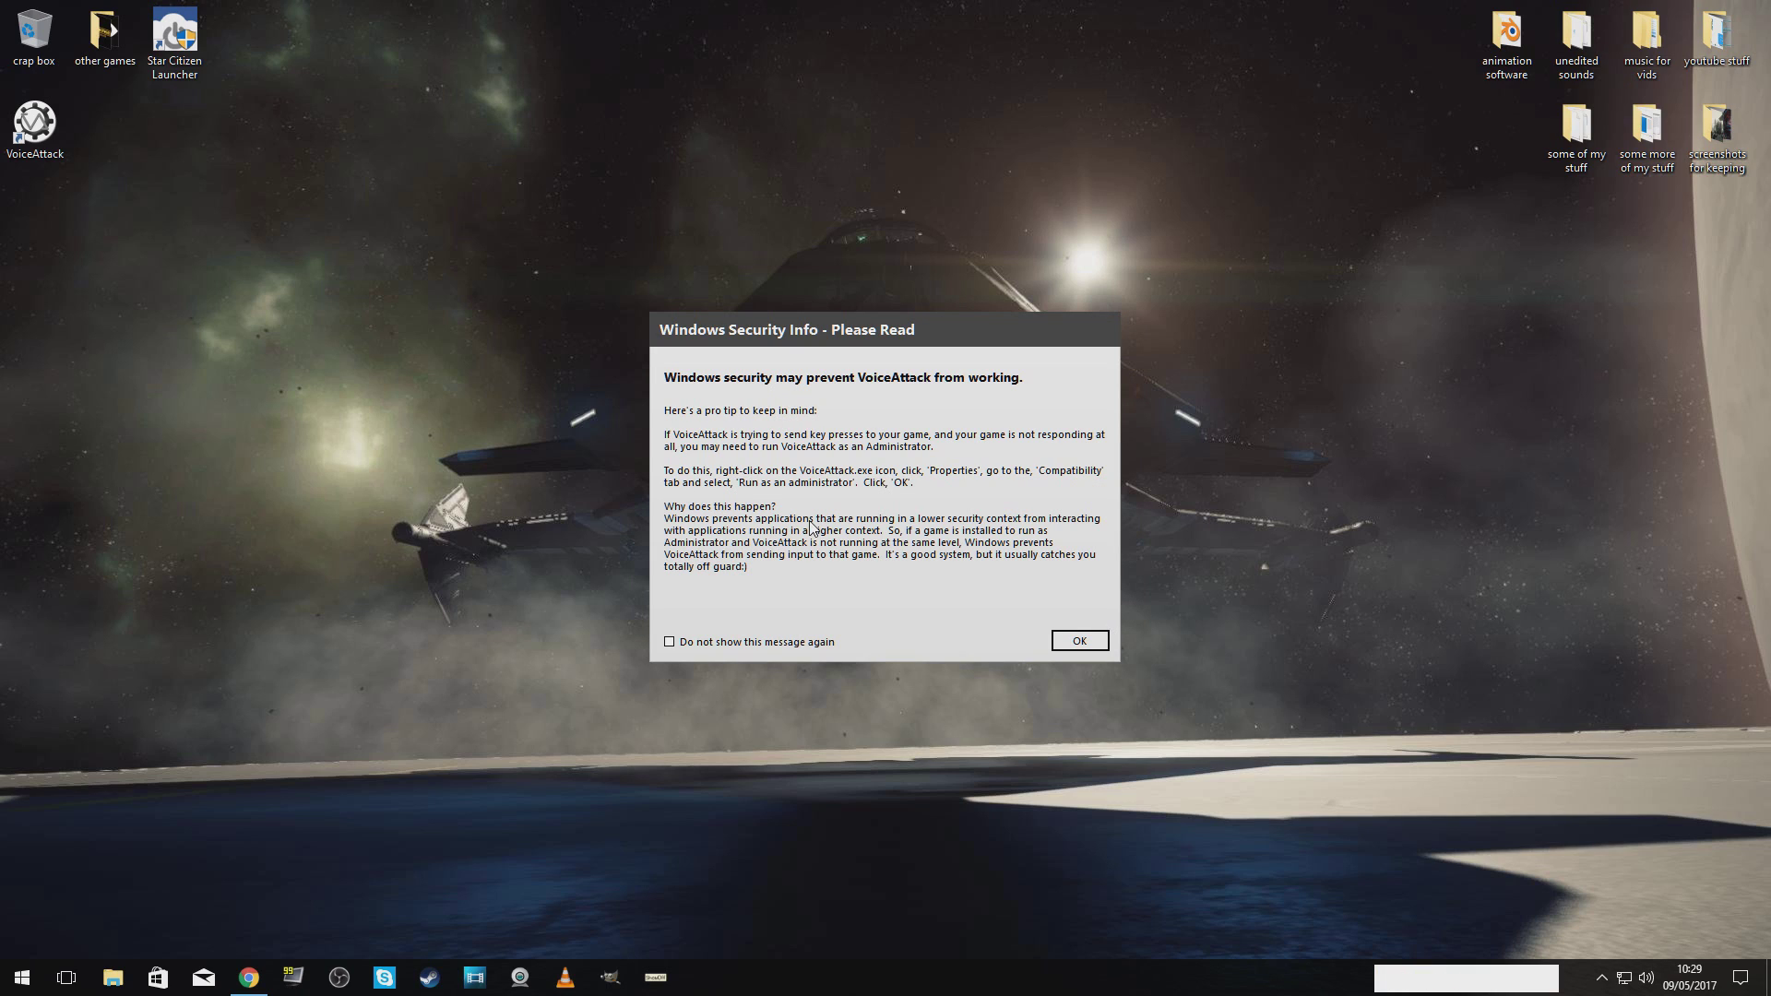
click(669, 642)
click(1061, 641)
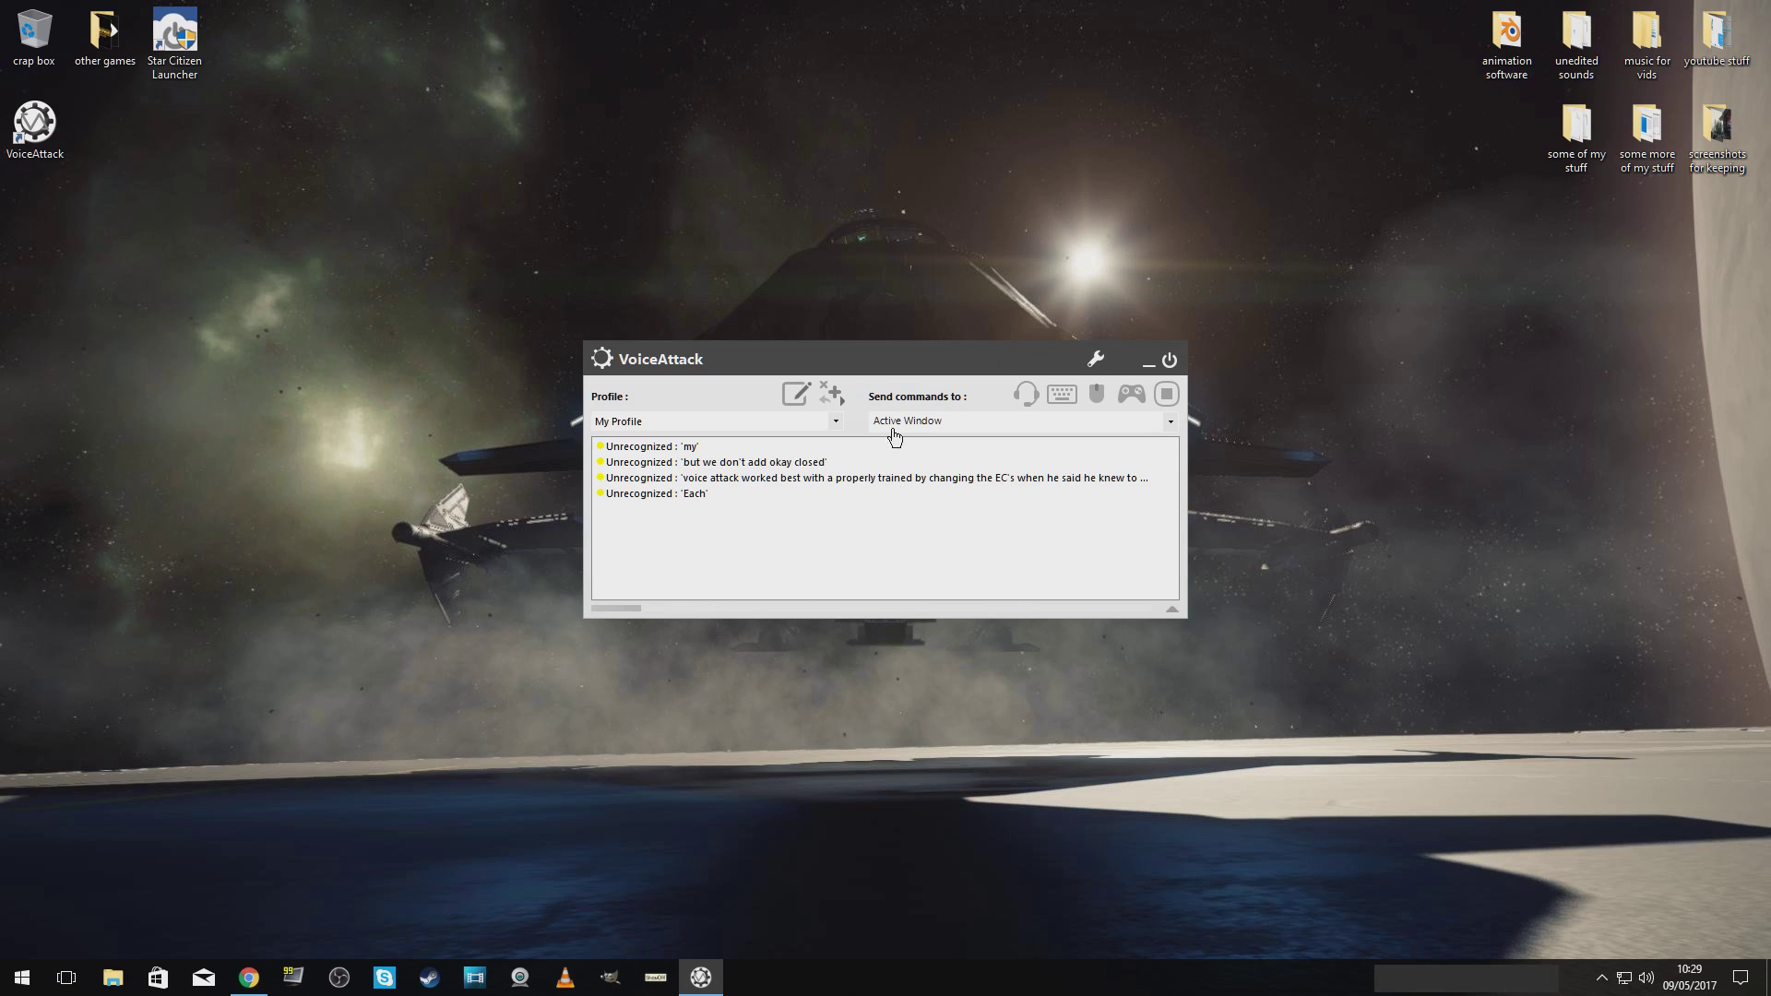
Restart VoiceAttack as administrator from its desktop shortcut and view the list of available profiles.
click(1175, 360)
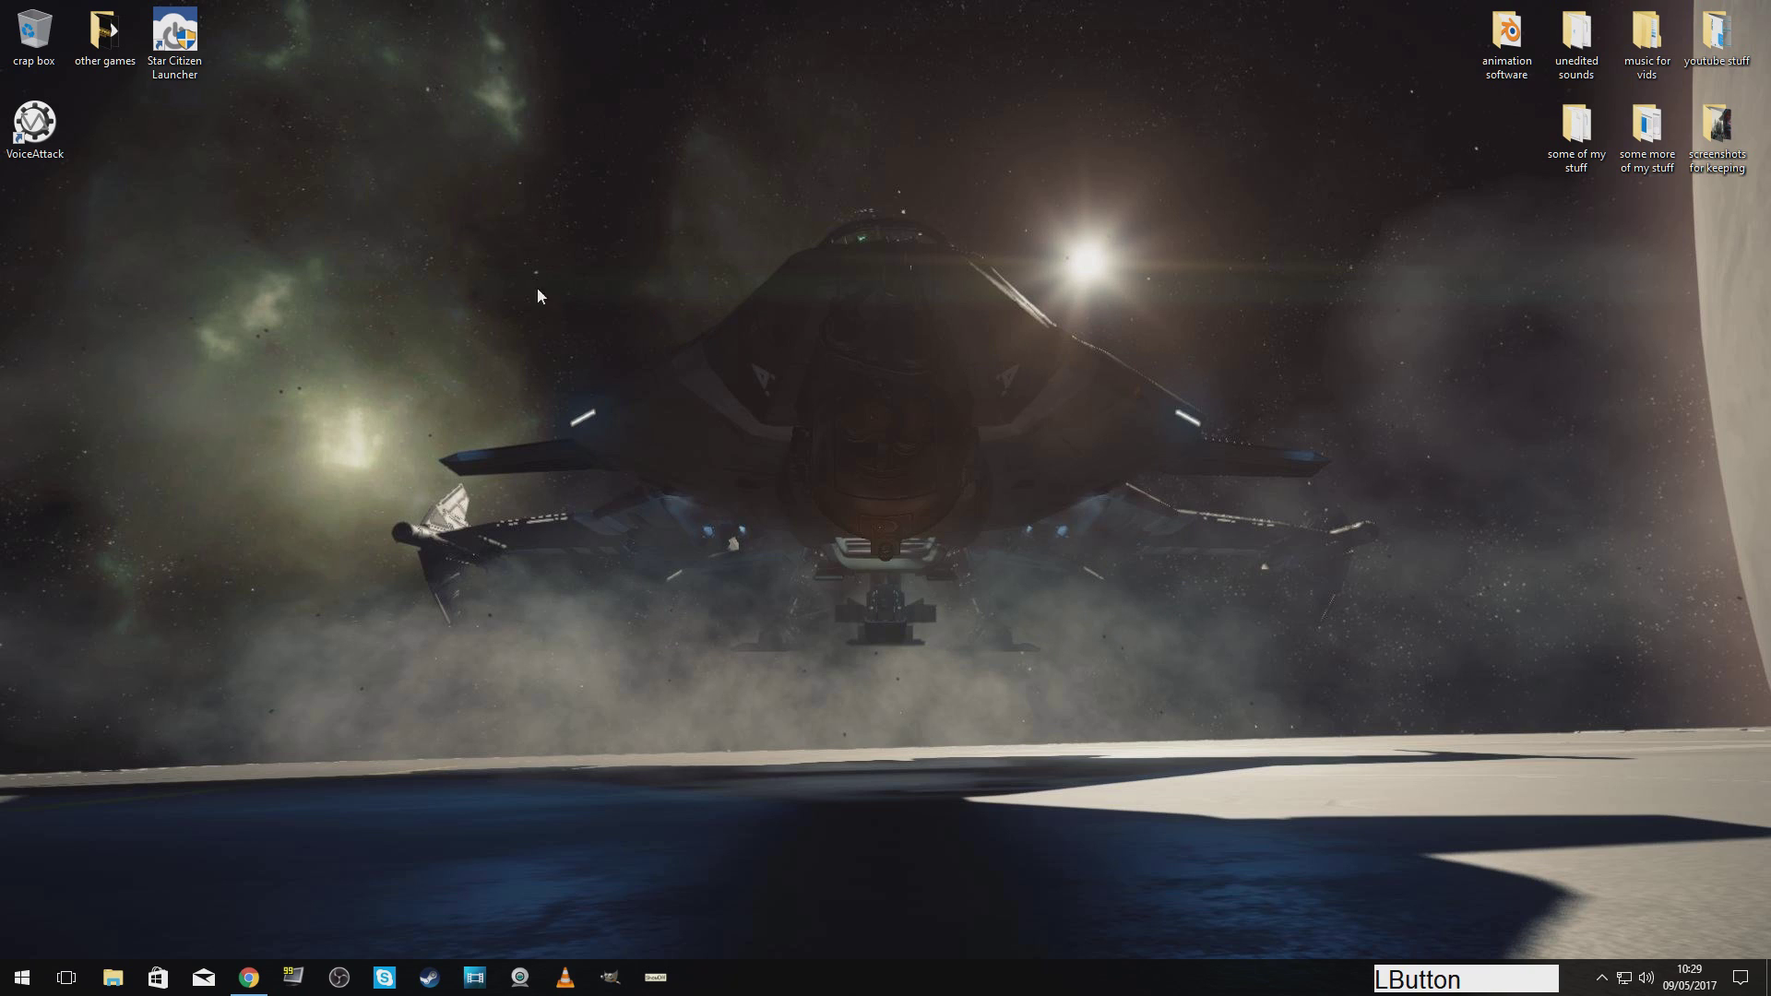
right_click(34, 129)
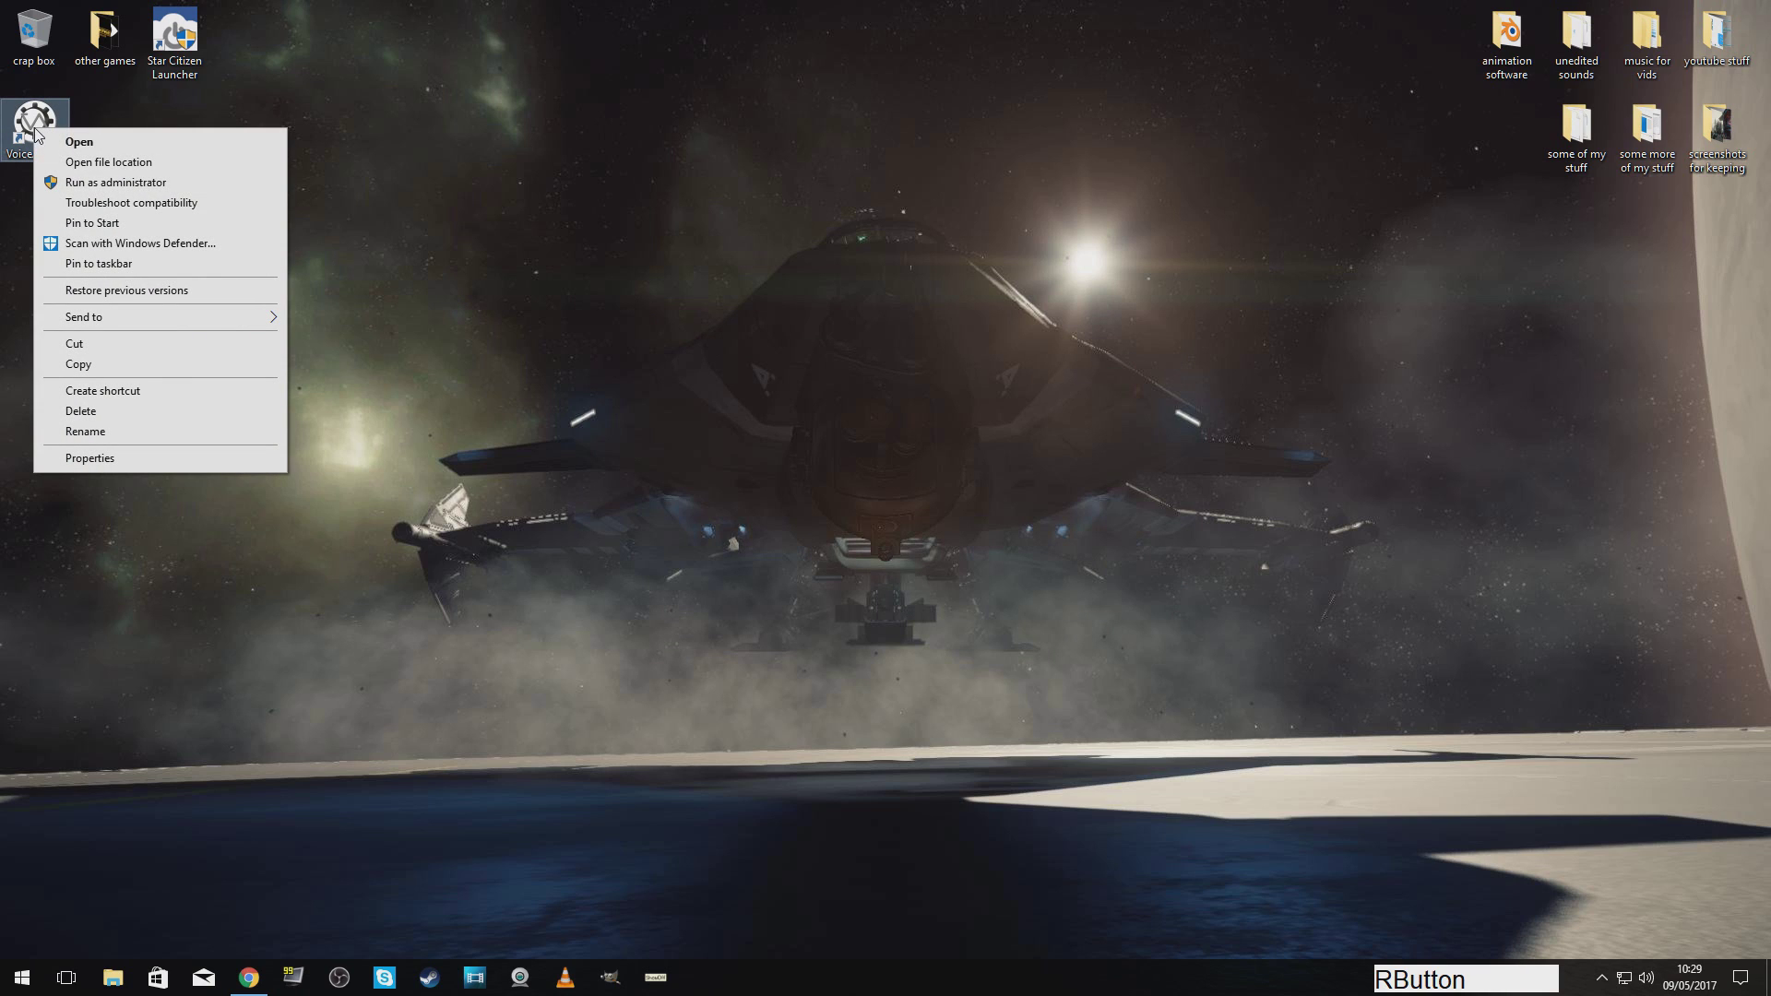
click(103, 182)
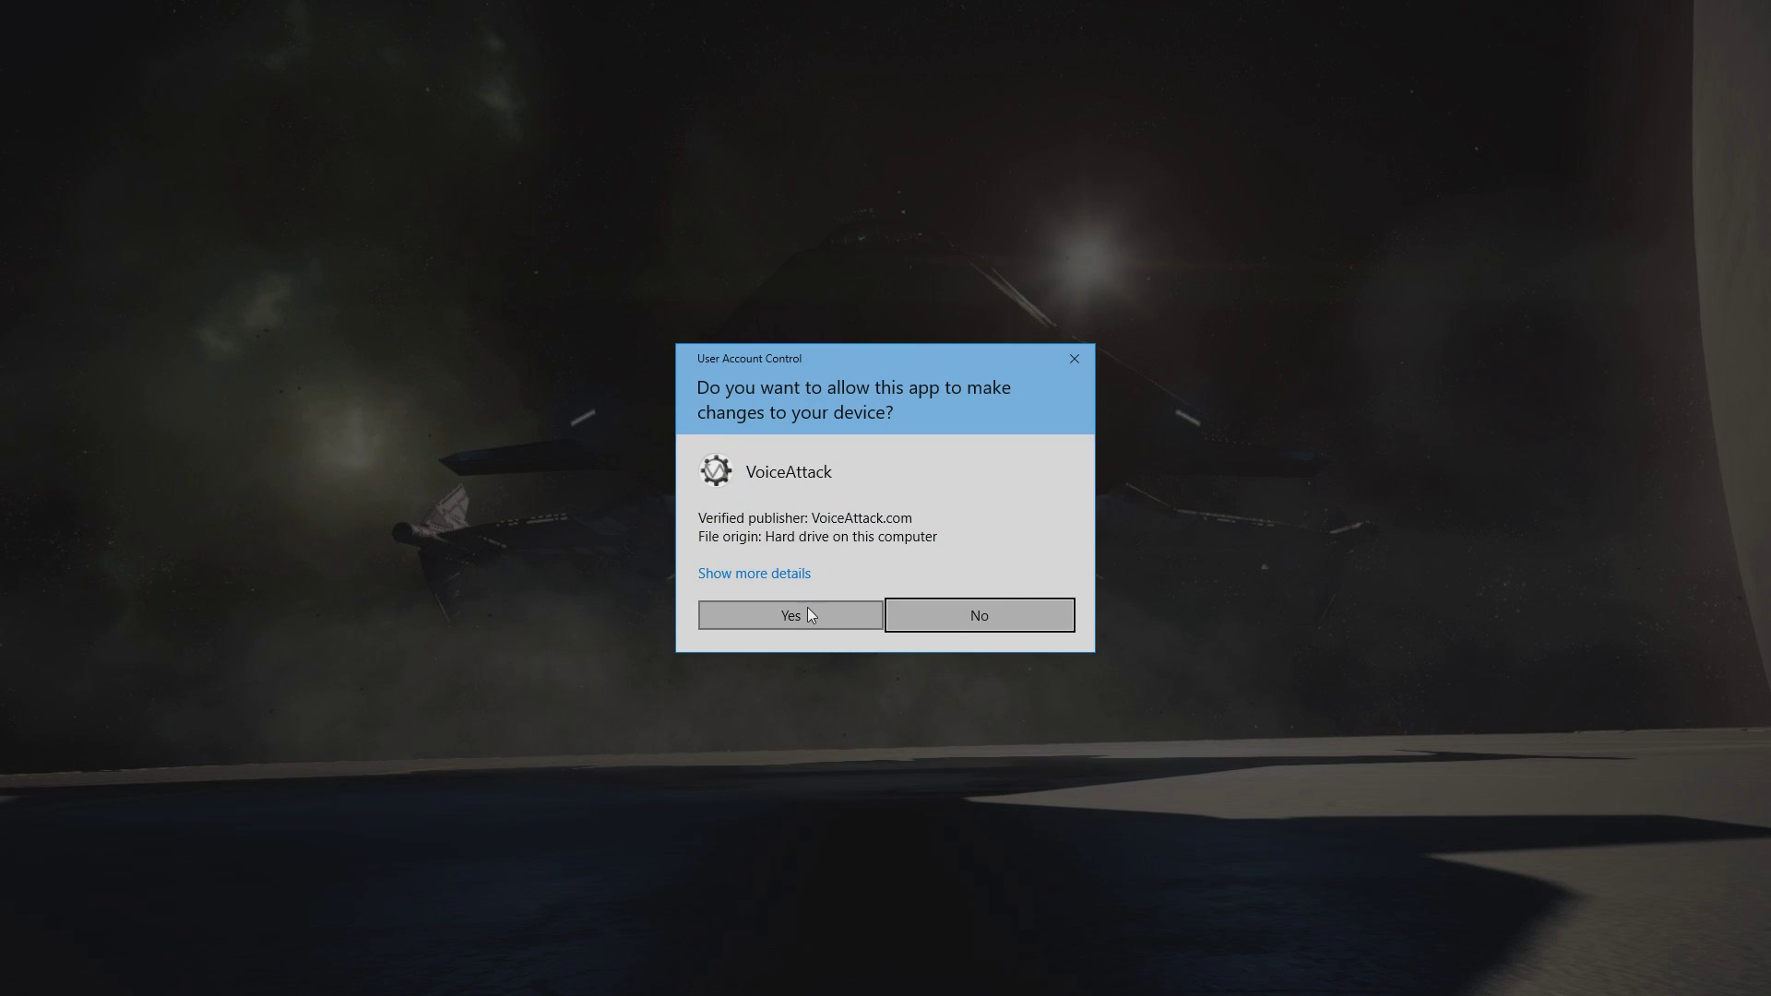
click(806, 615)
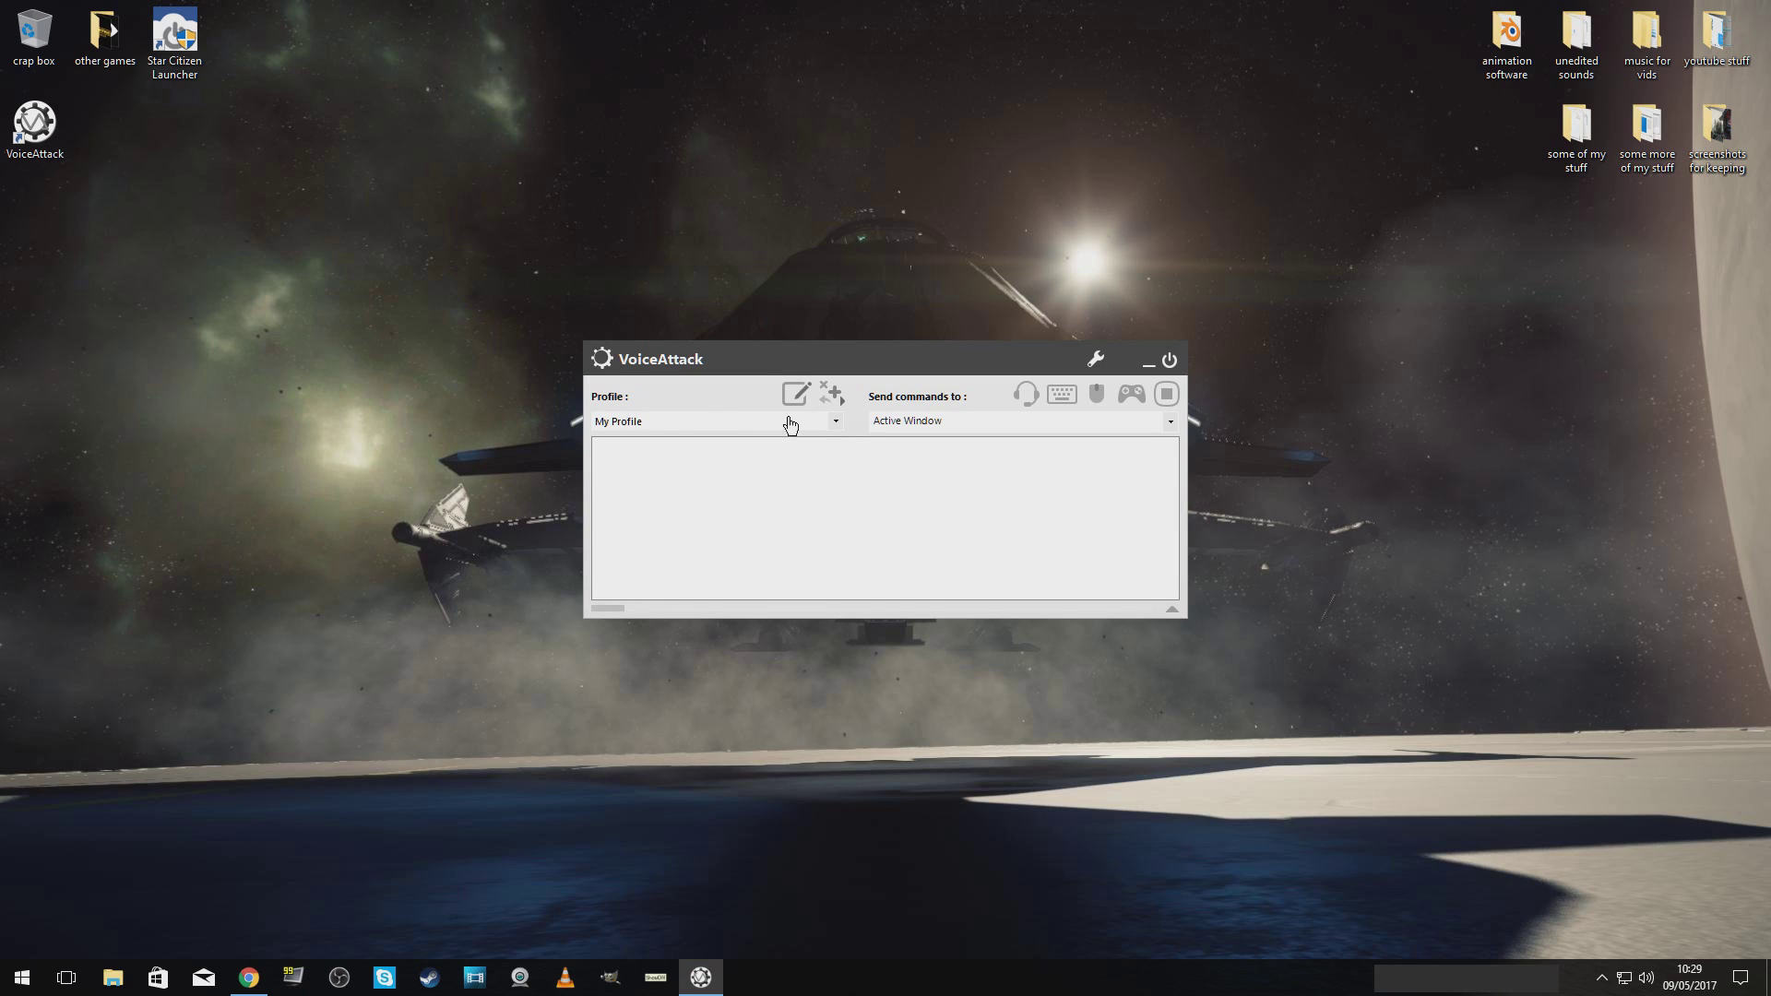
click(834, 421)
click(835, 440)
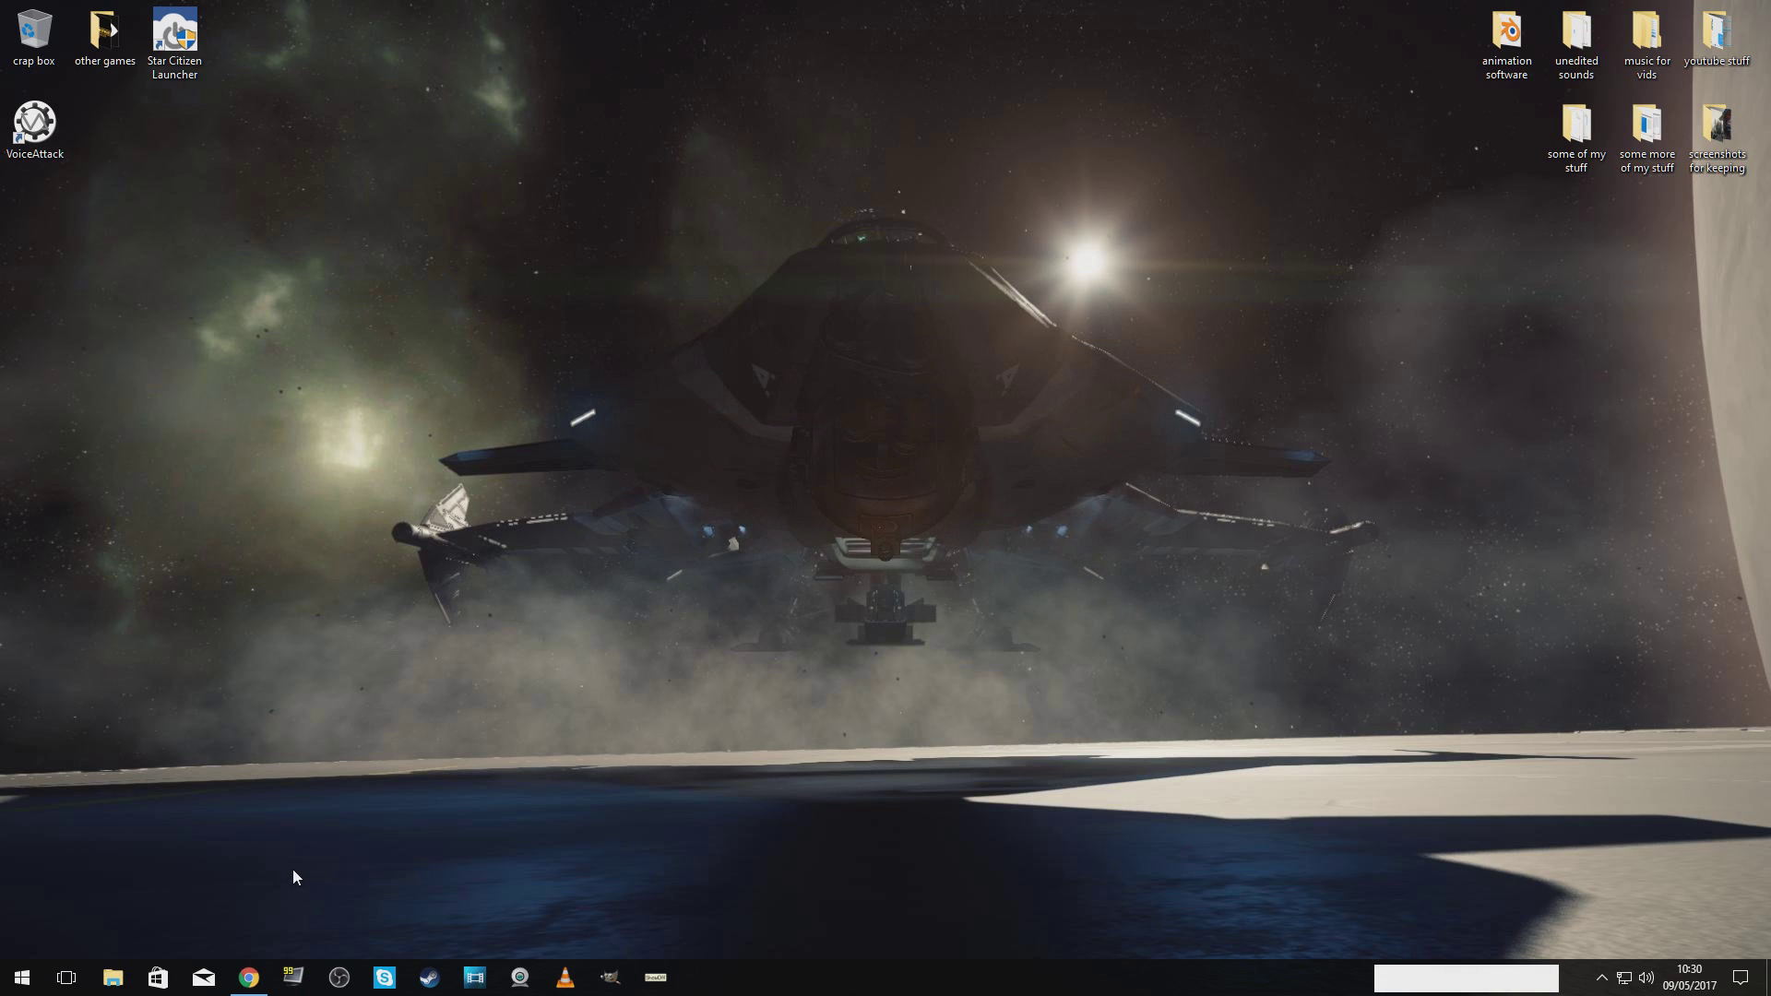
Switch to Chrome and open the Star Citizen collection on the HCS VoicePacks site.
click(250, 976)
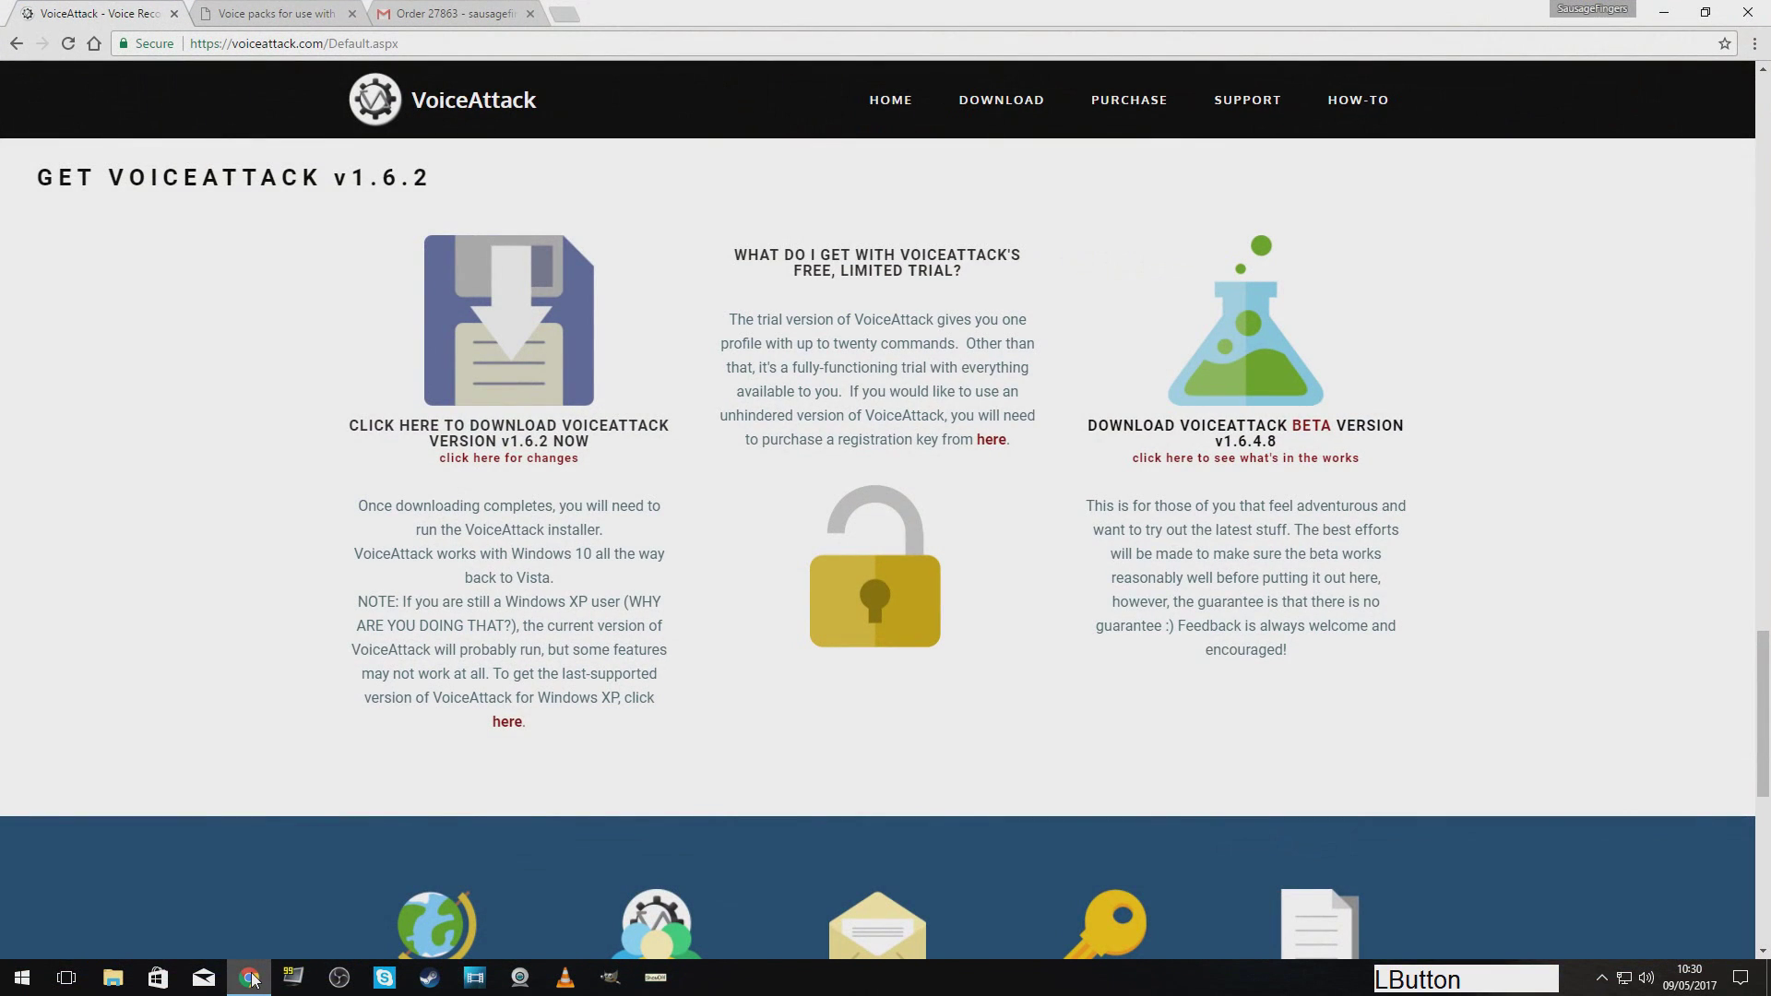
click(274, 17)
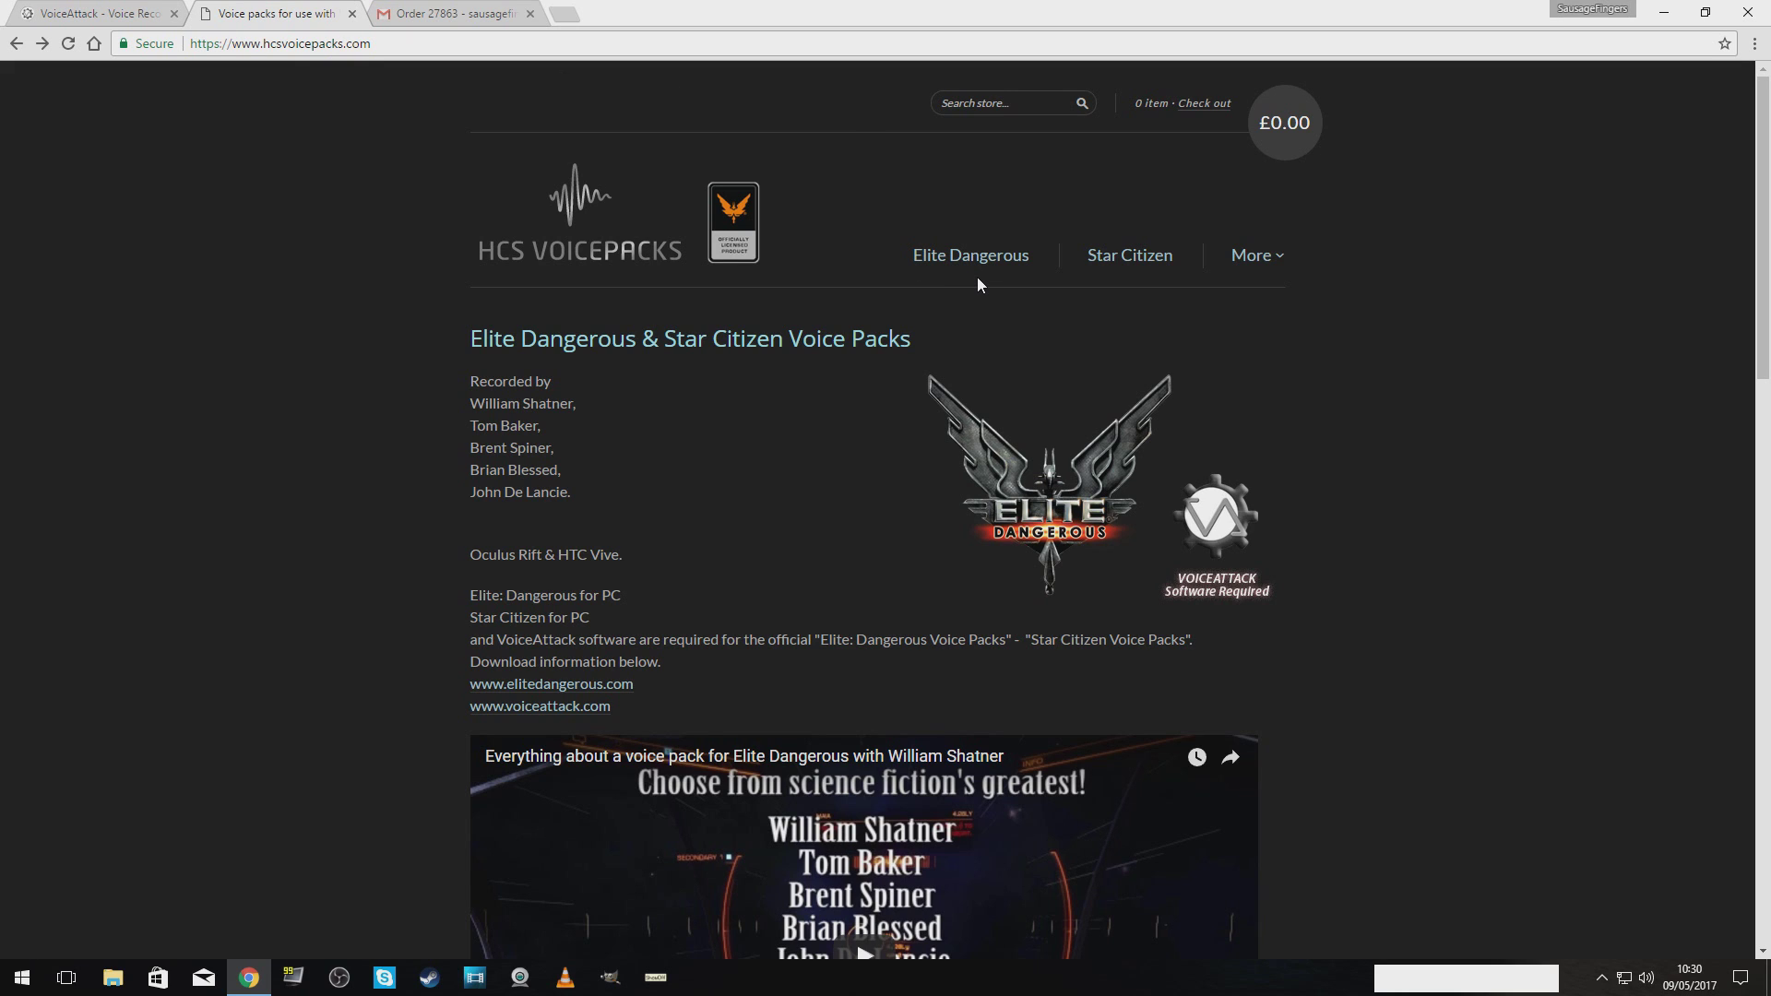
scroll(978, 278, down, 1)
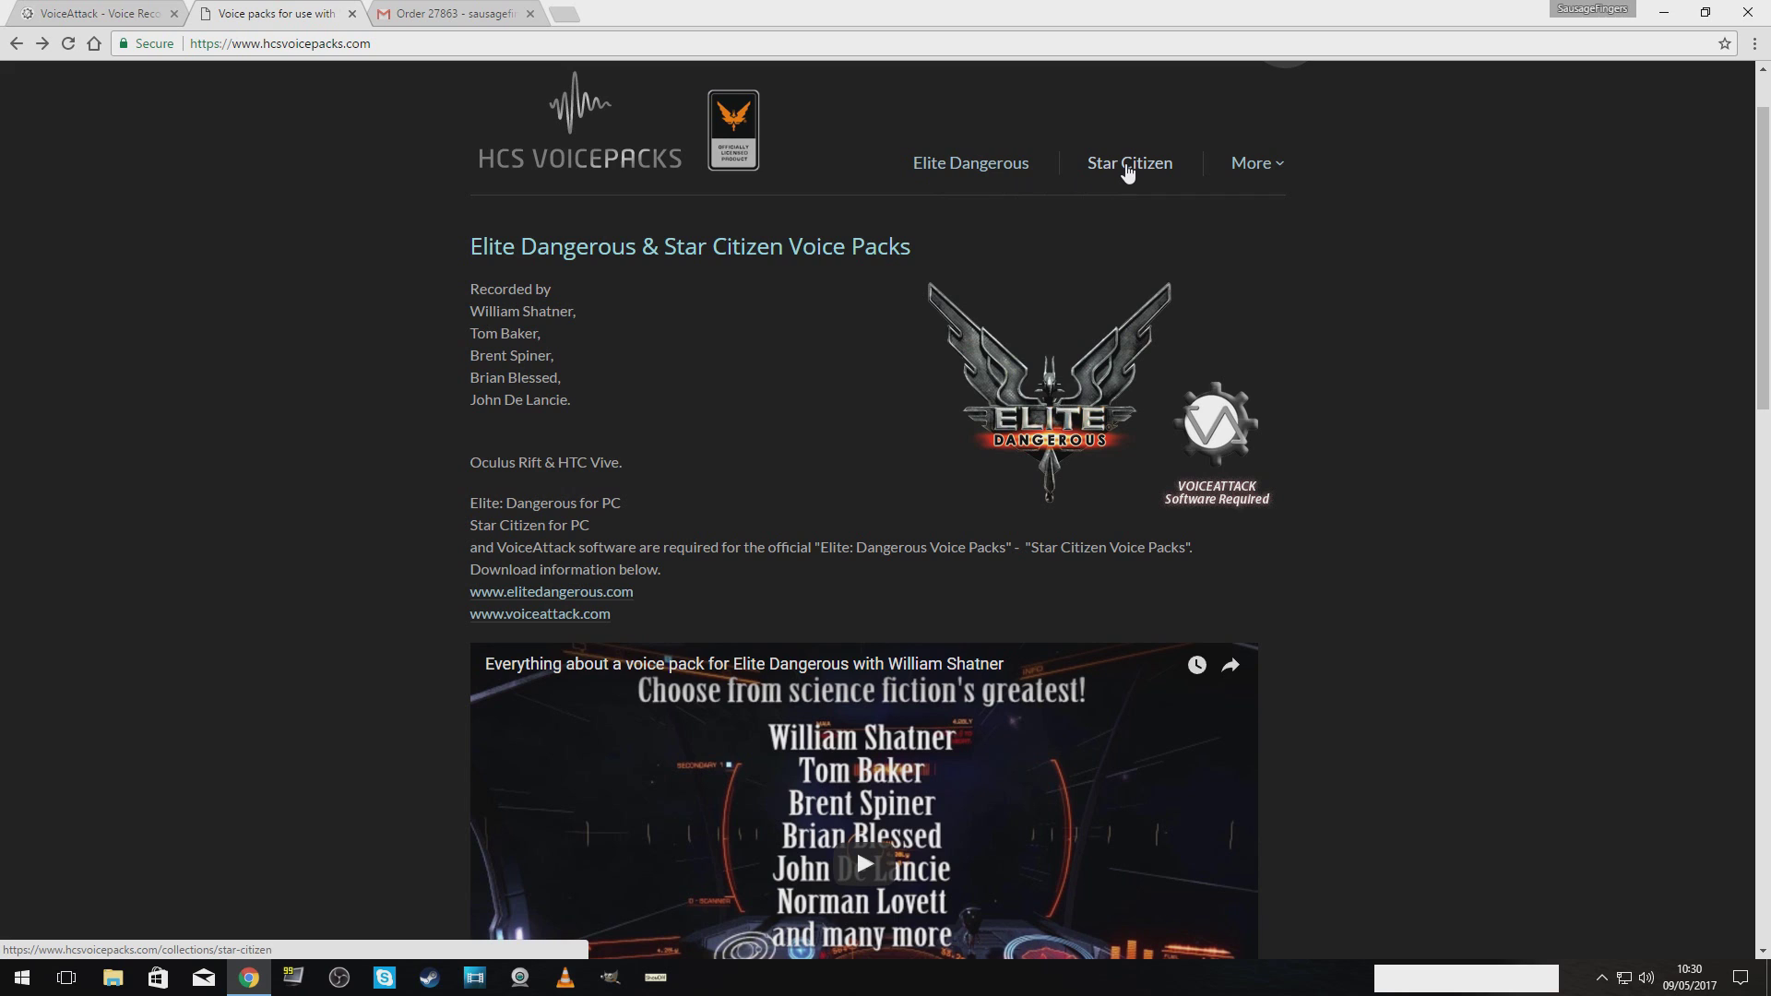
click(1127, 168)
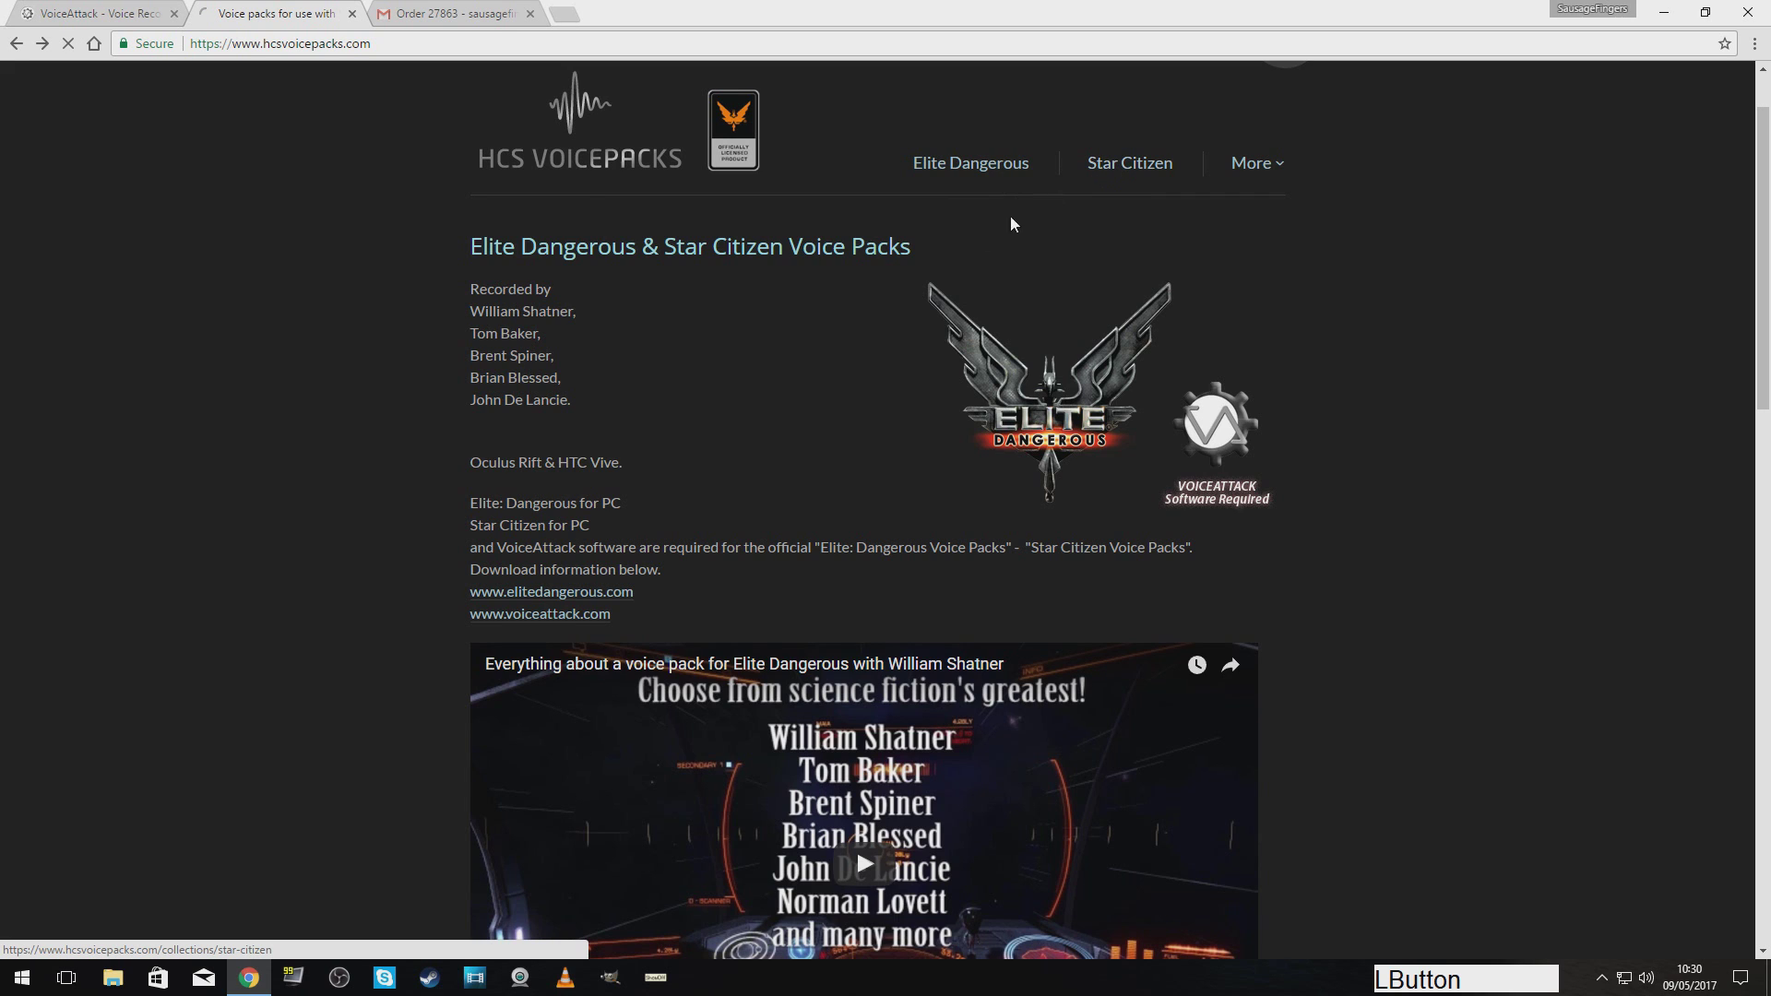
Browse the voice packs offered in the Star Citizen collection.
scroll(890, 295, down, 1)
scroll(886, 300, down, 6)
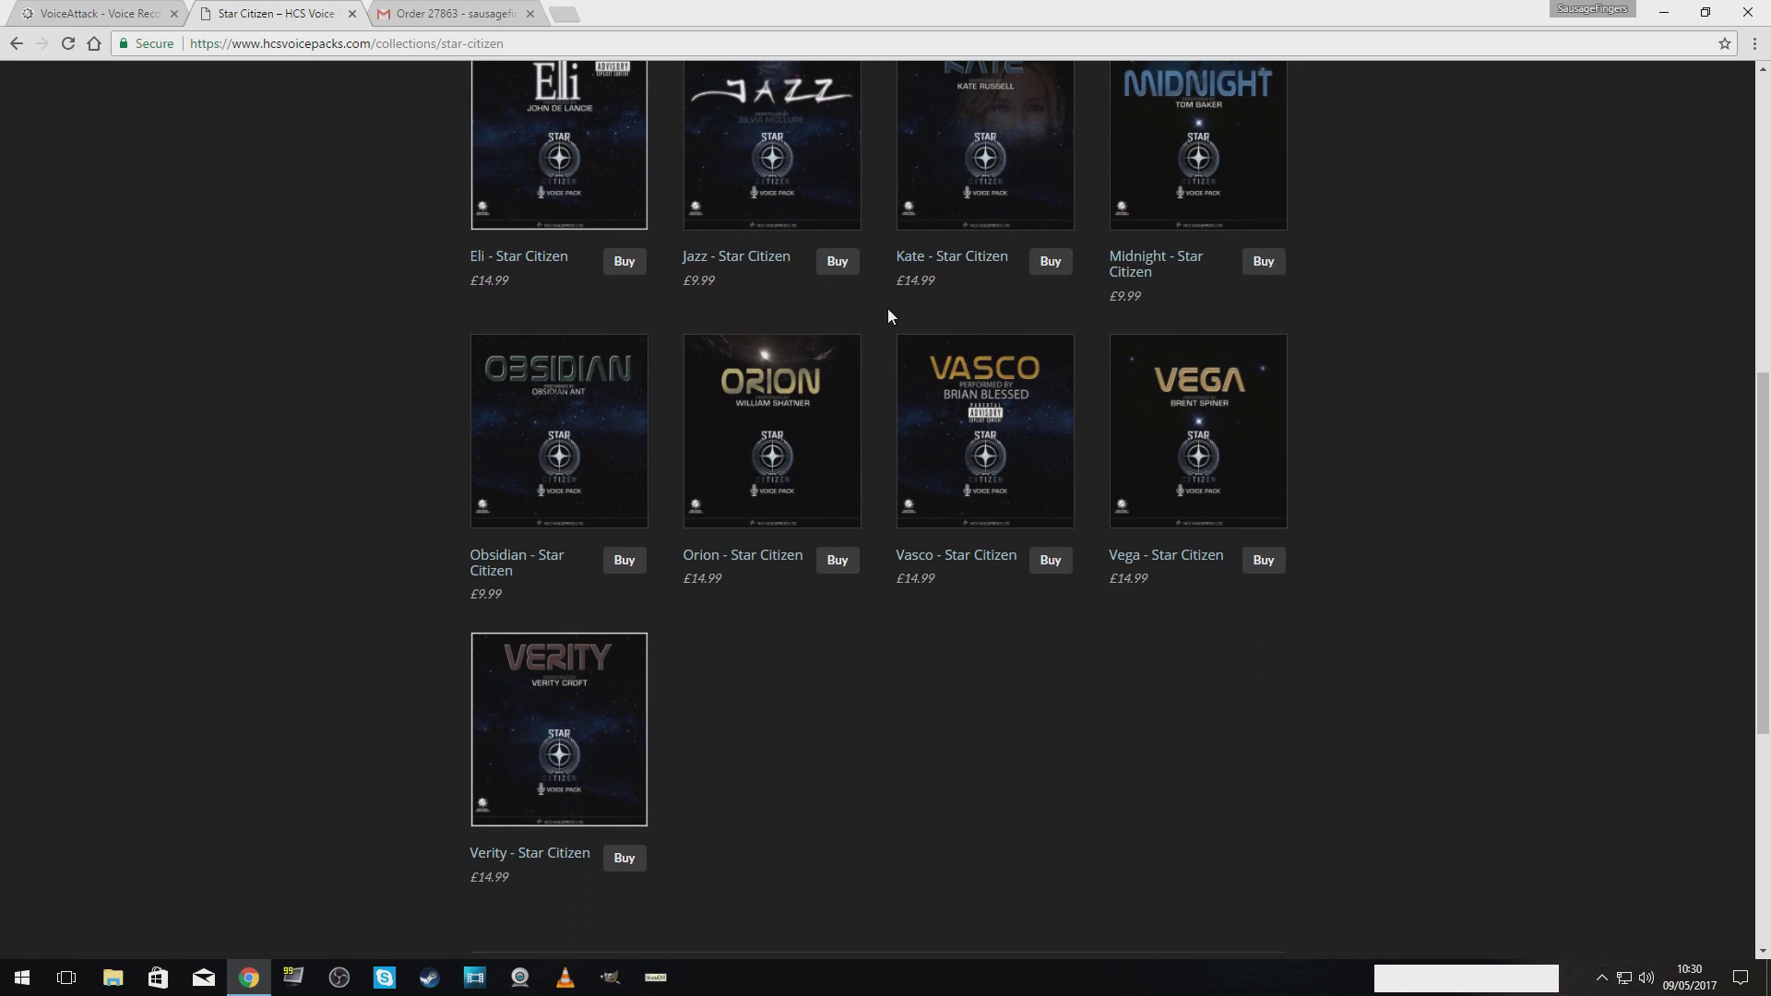
scroll(887, 310, up, 5)
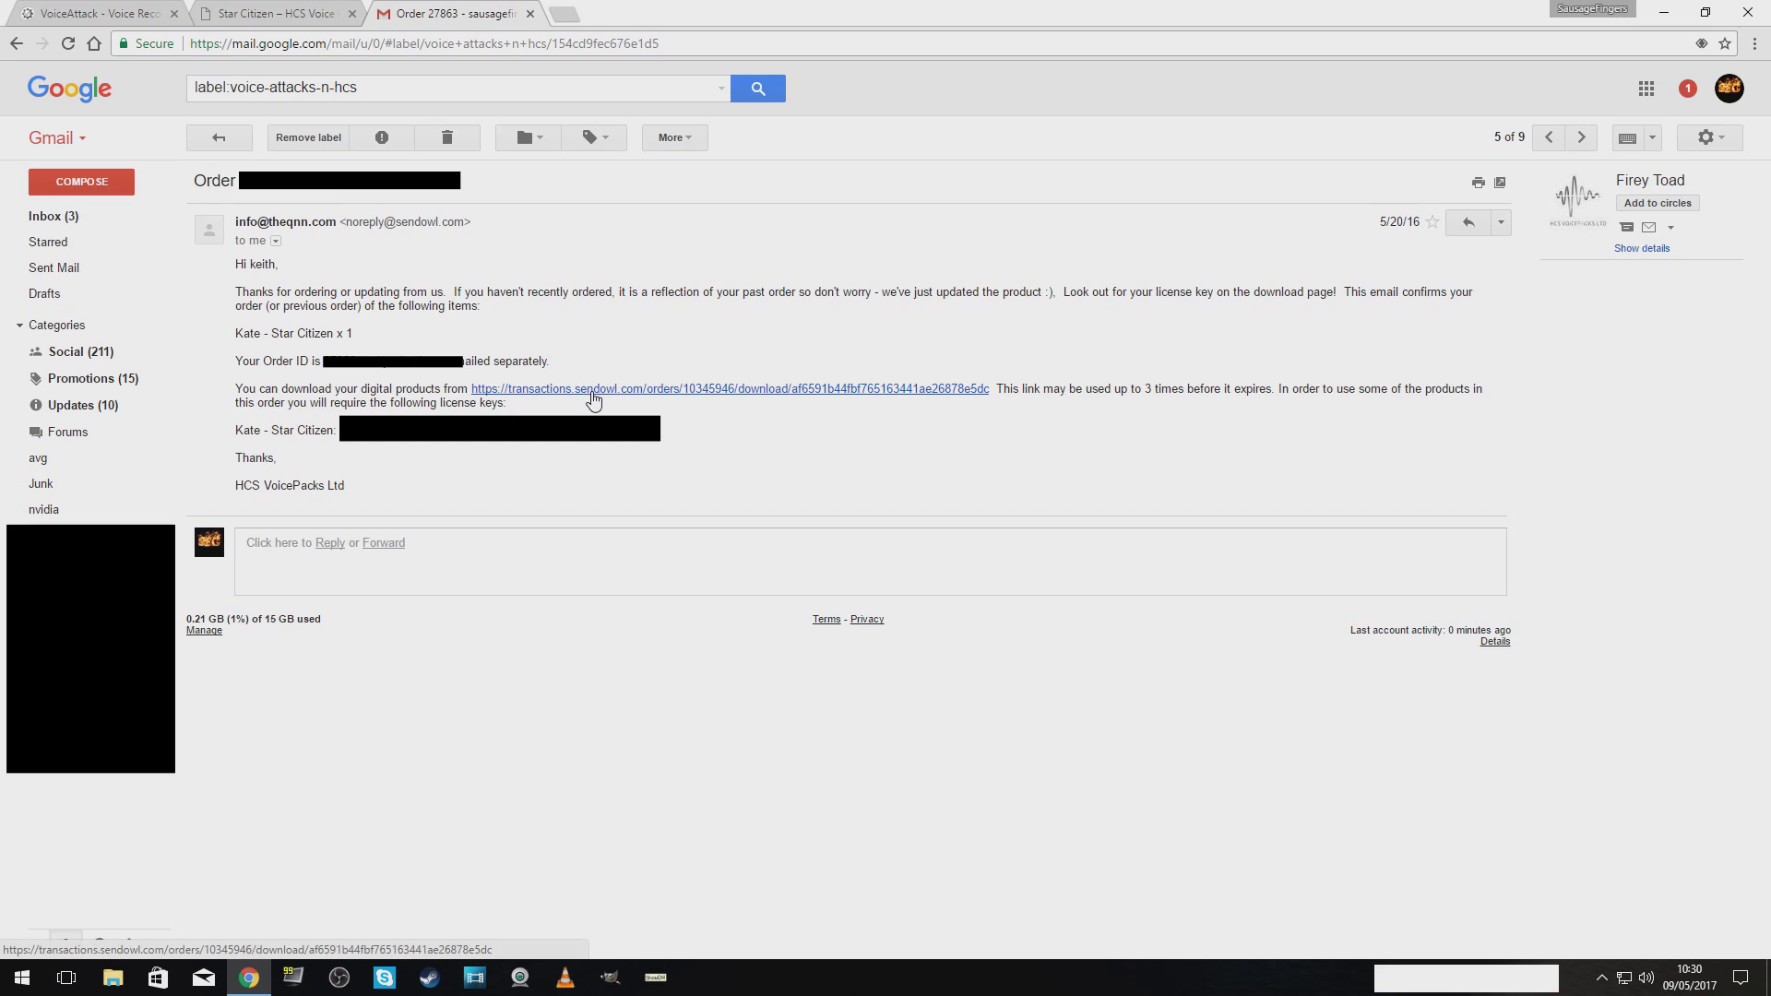
Download the Kate voice pack through the order e-mail's link and read the Kate Setup READ ME from its zip archive.
click(602, 392)
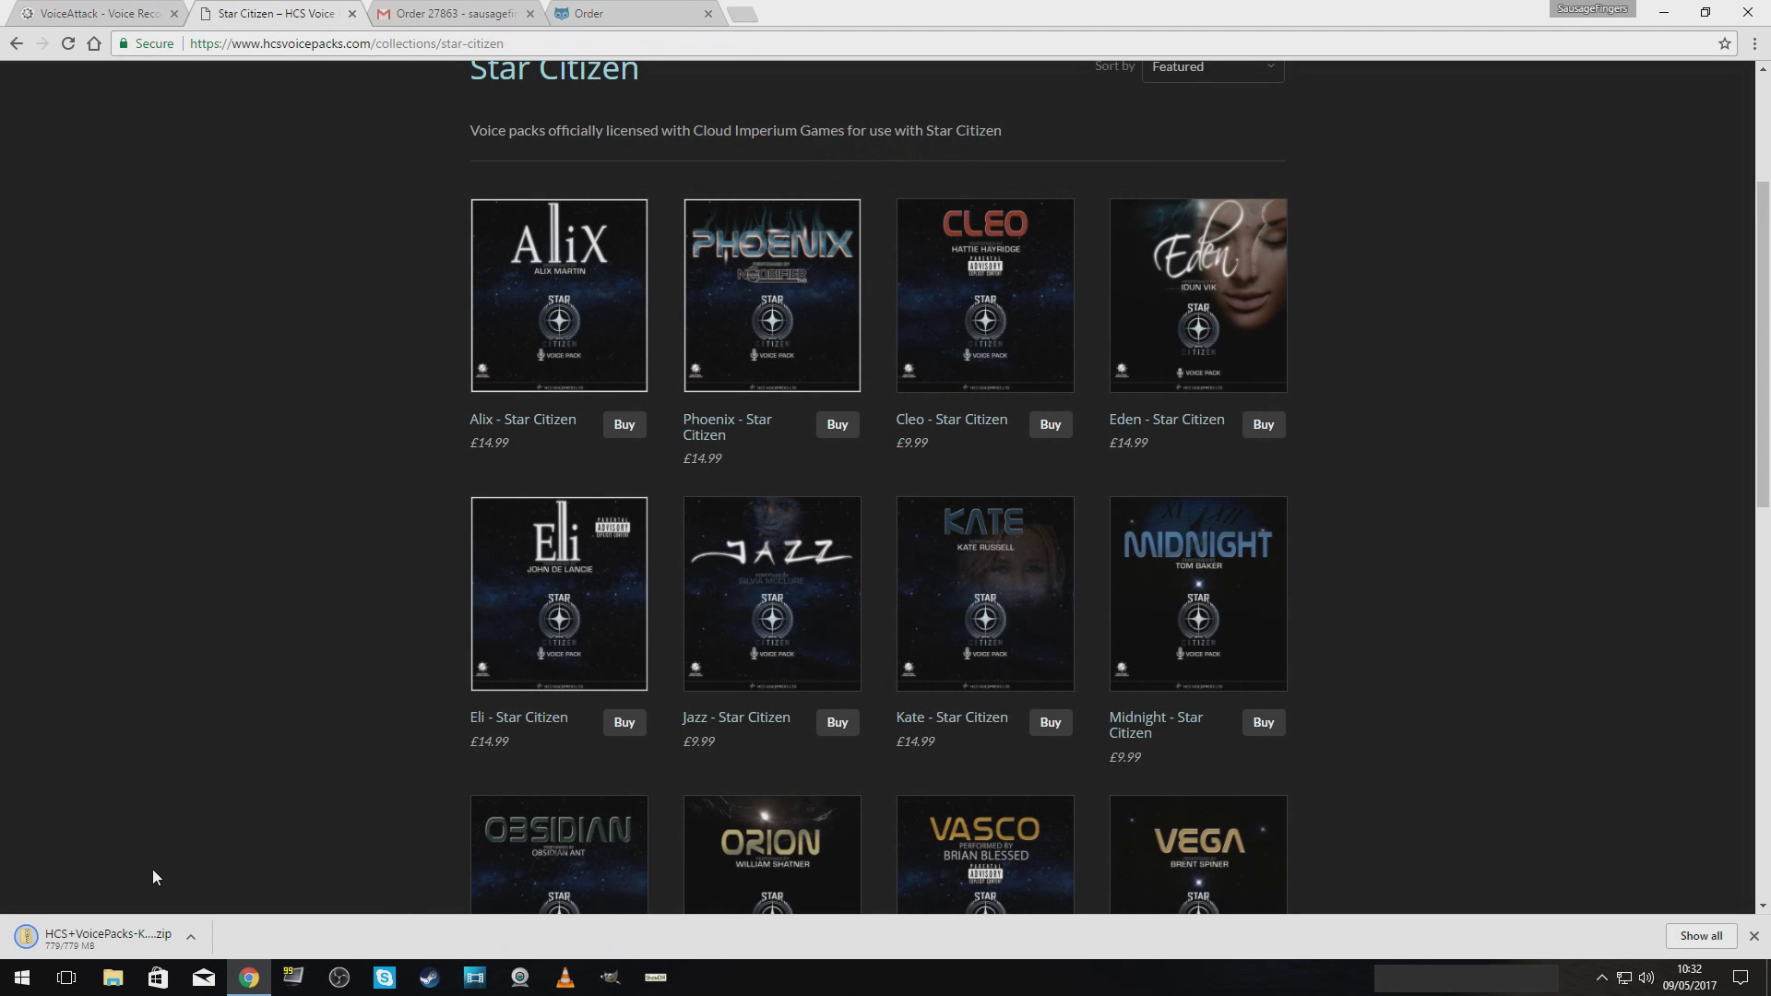
click(108, 939)
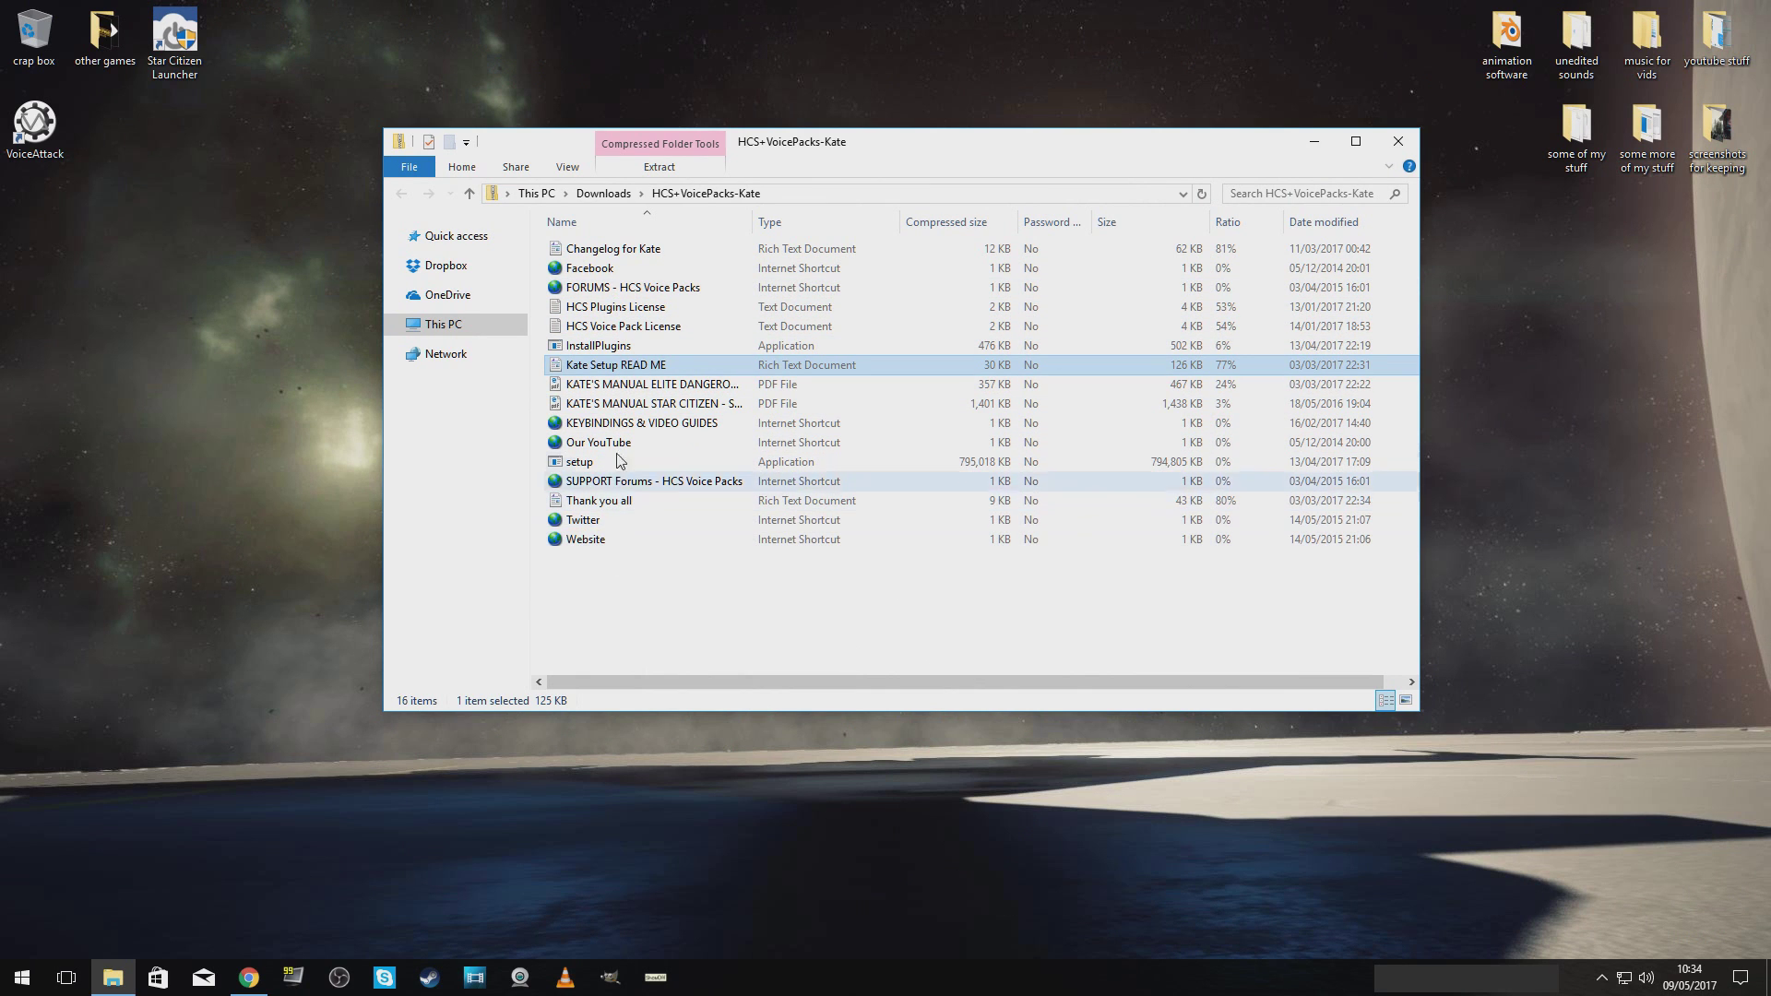
double_click(618, 365)
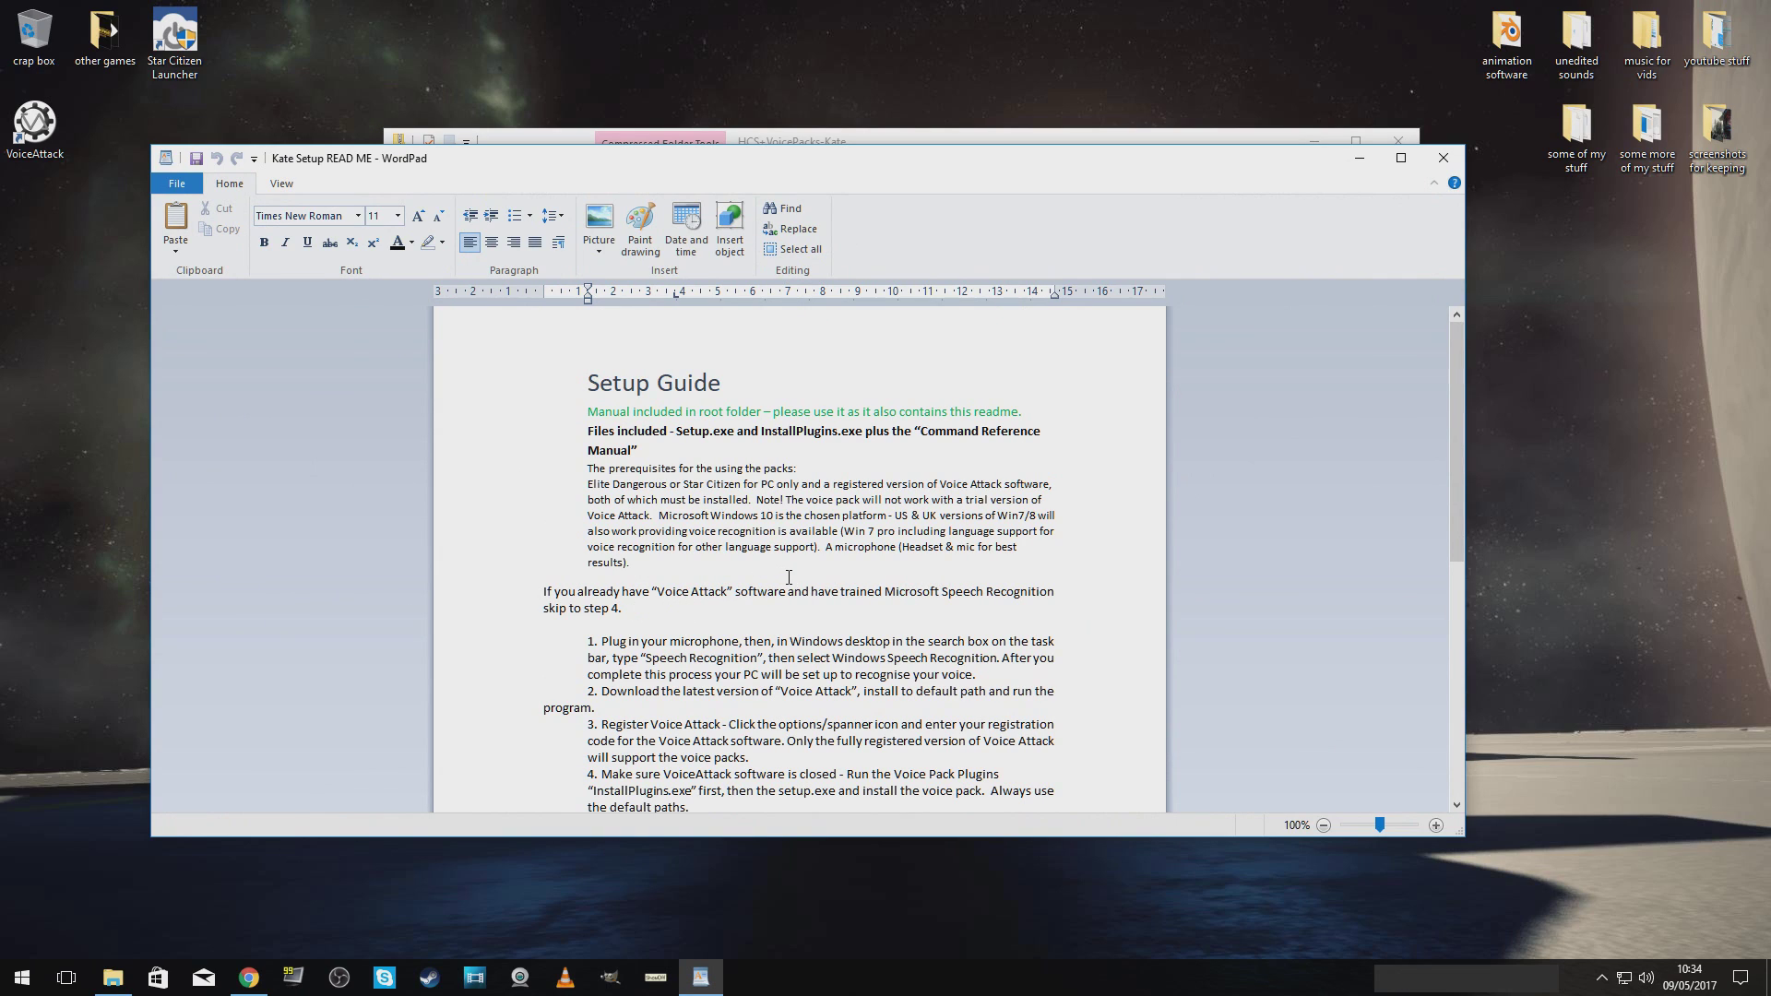
scroll(771, 595, down, 3)
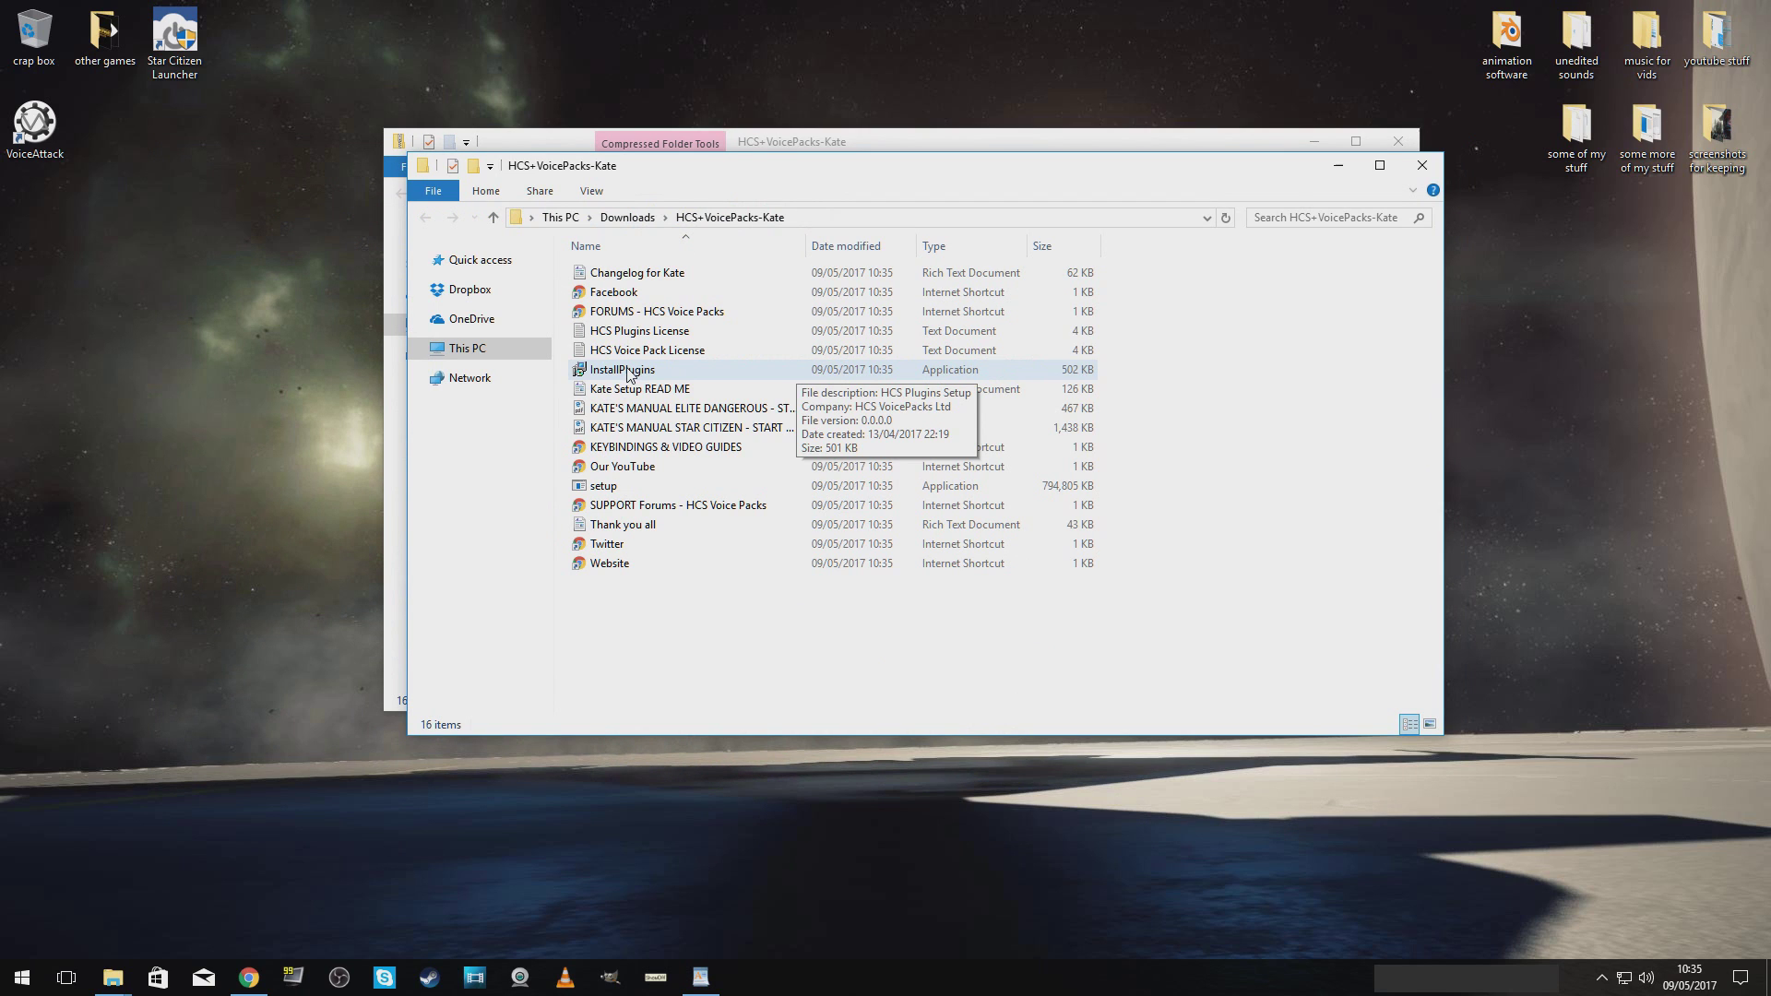
Run InstallPlugins from the extracted HCS+VoicePacks-Kate folder, accept the licence agreement and read the plugin information.
double_click(628, 369)
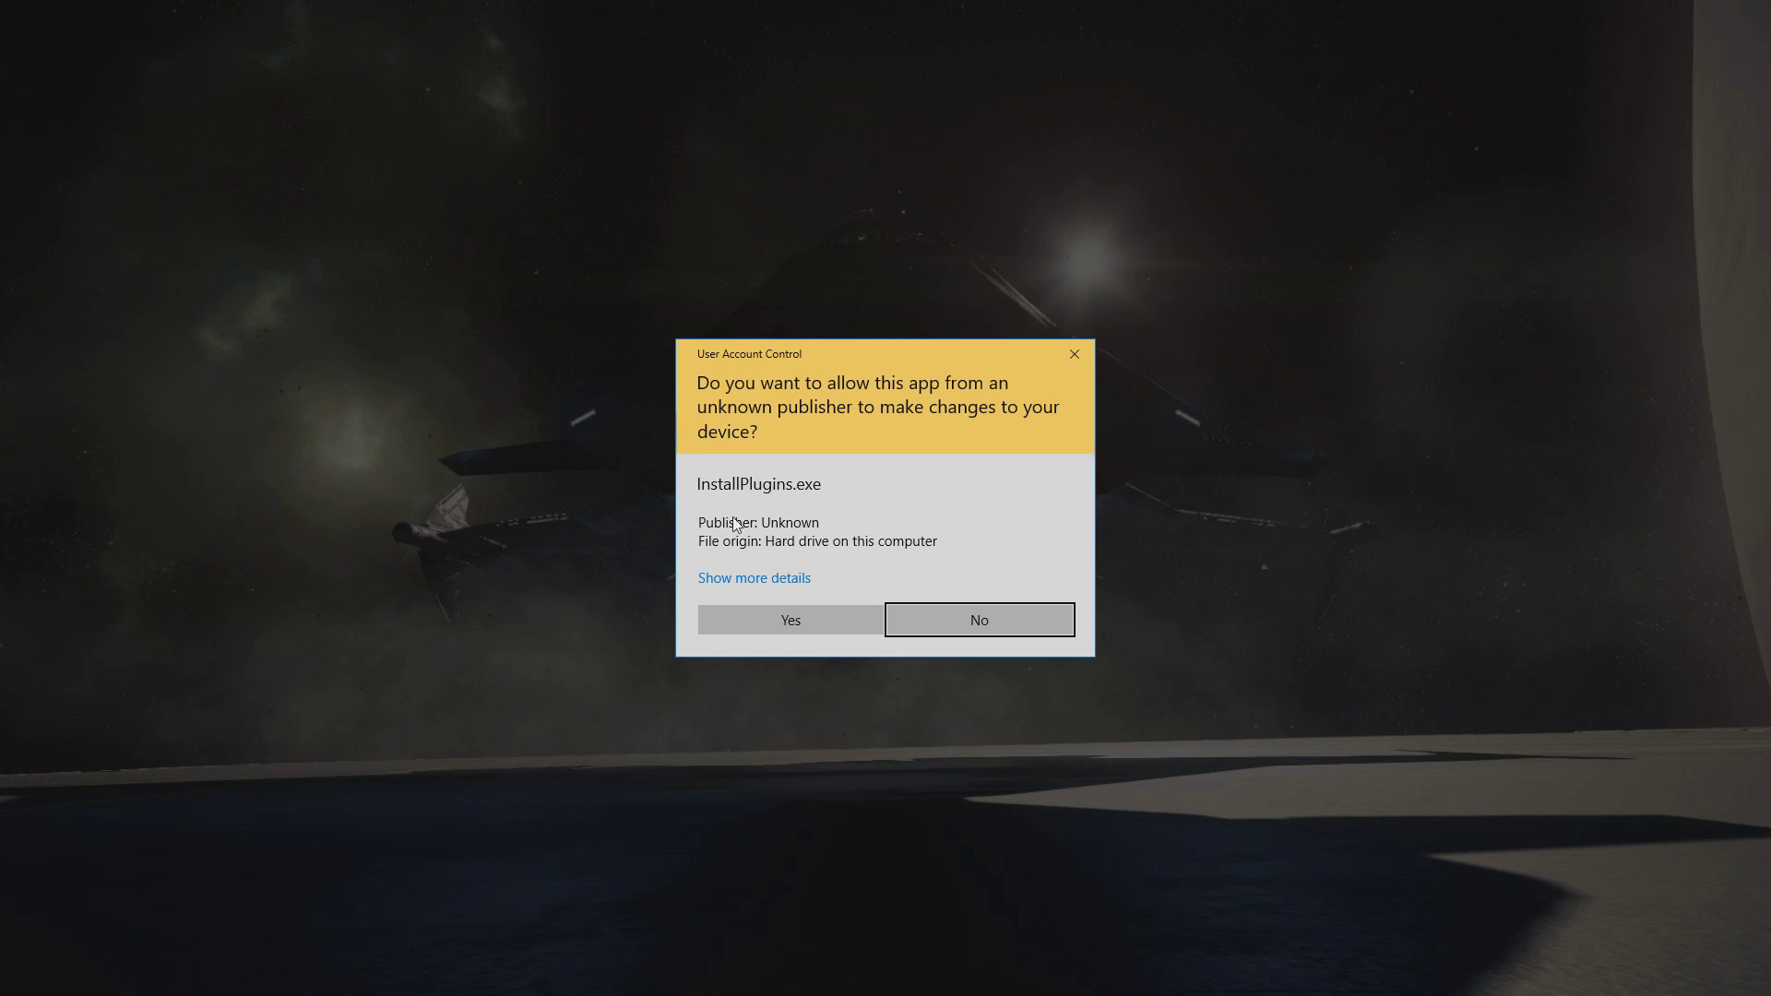
click(784, 620)
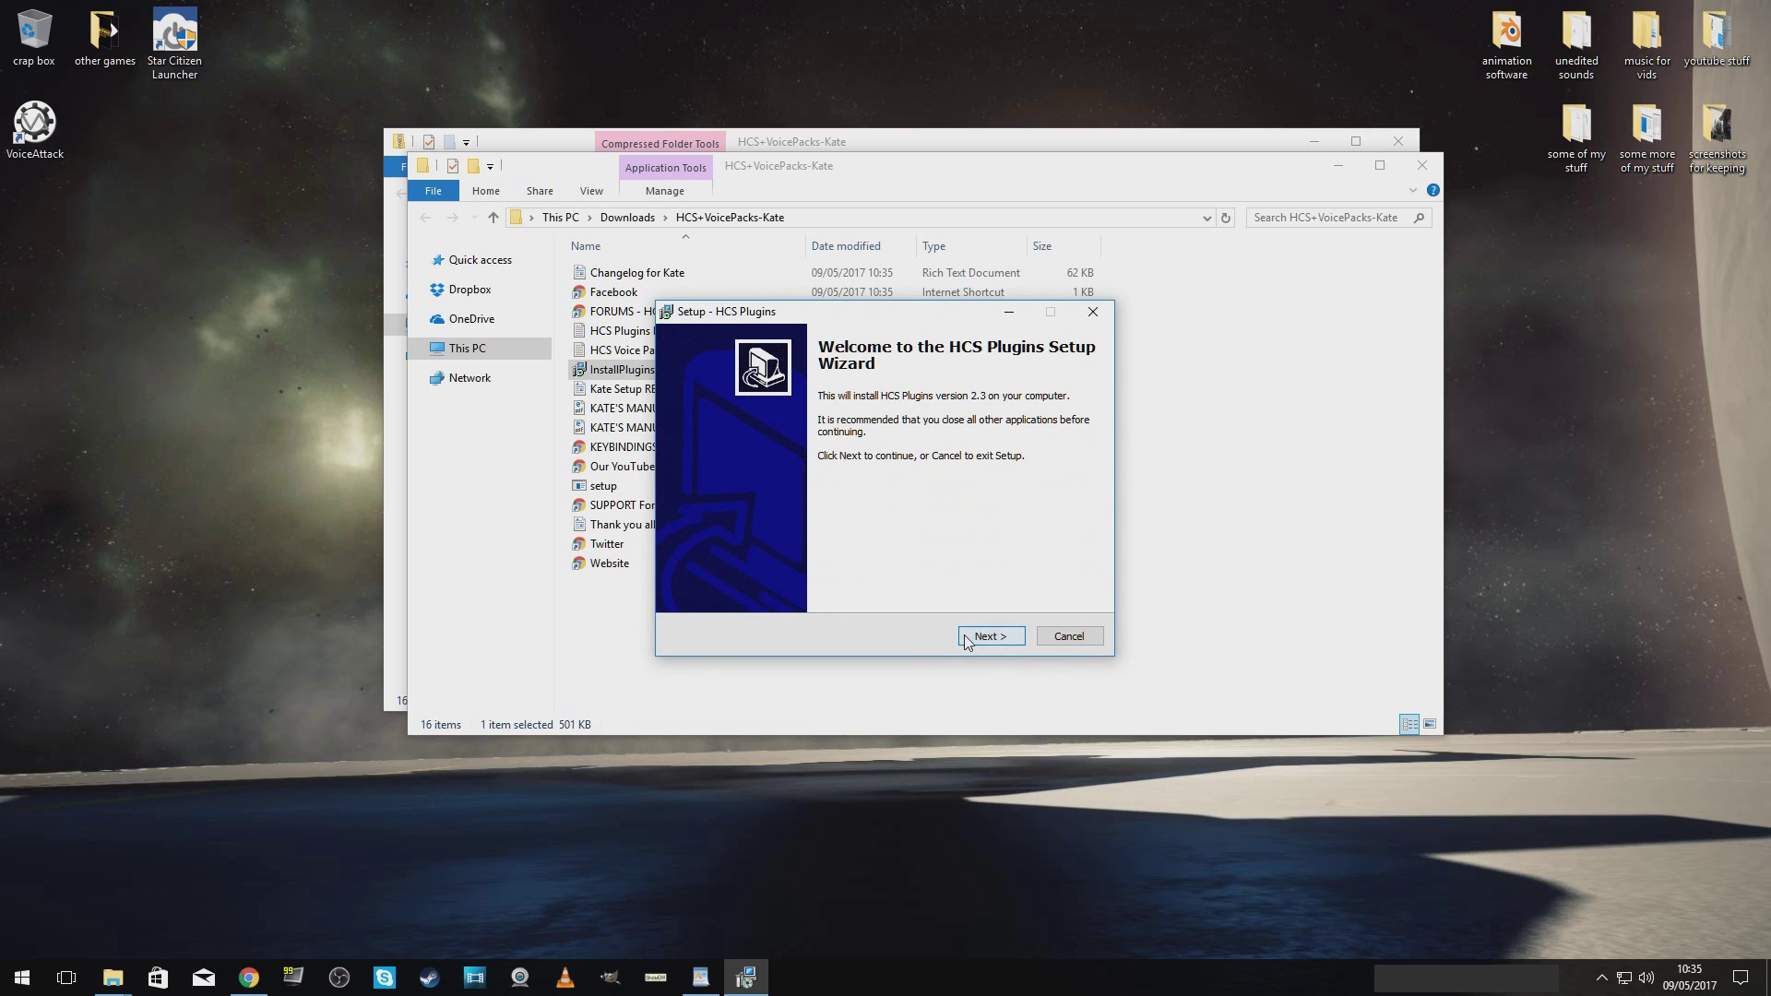
click(967, 638)
click(706, 581)
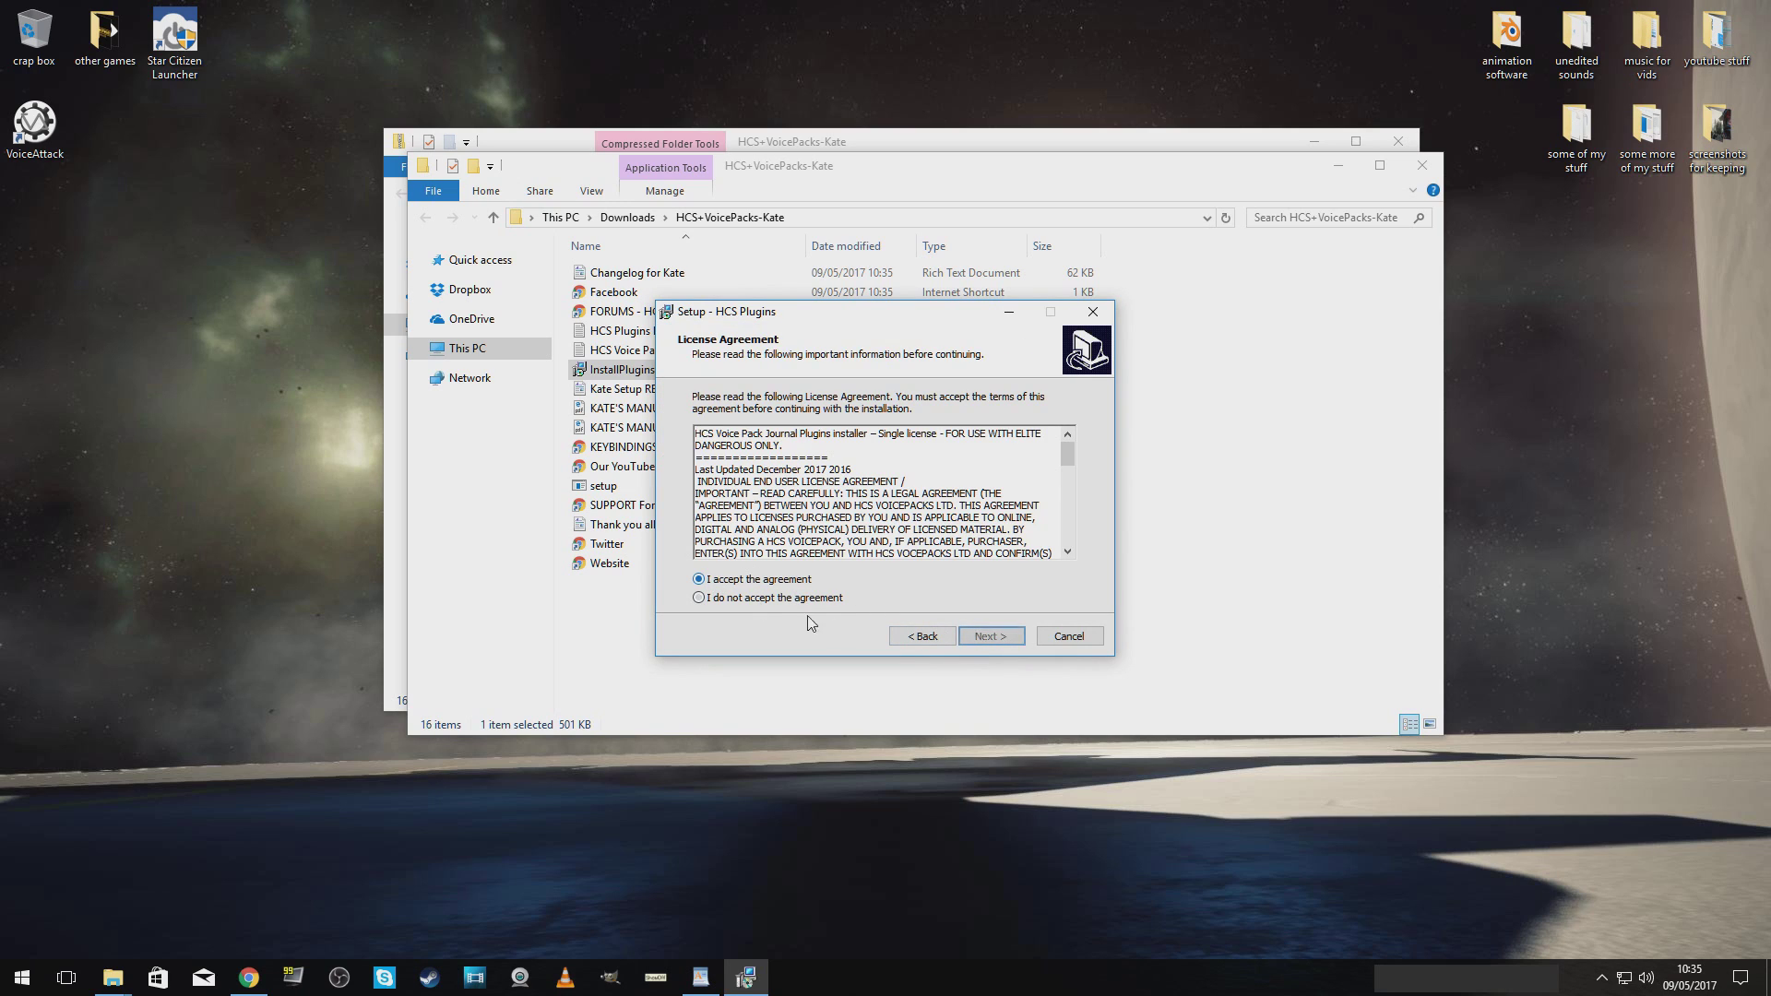
click(987, 637)
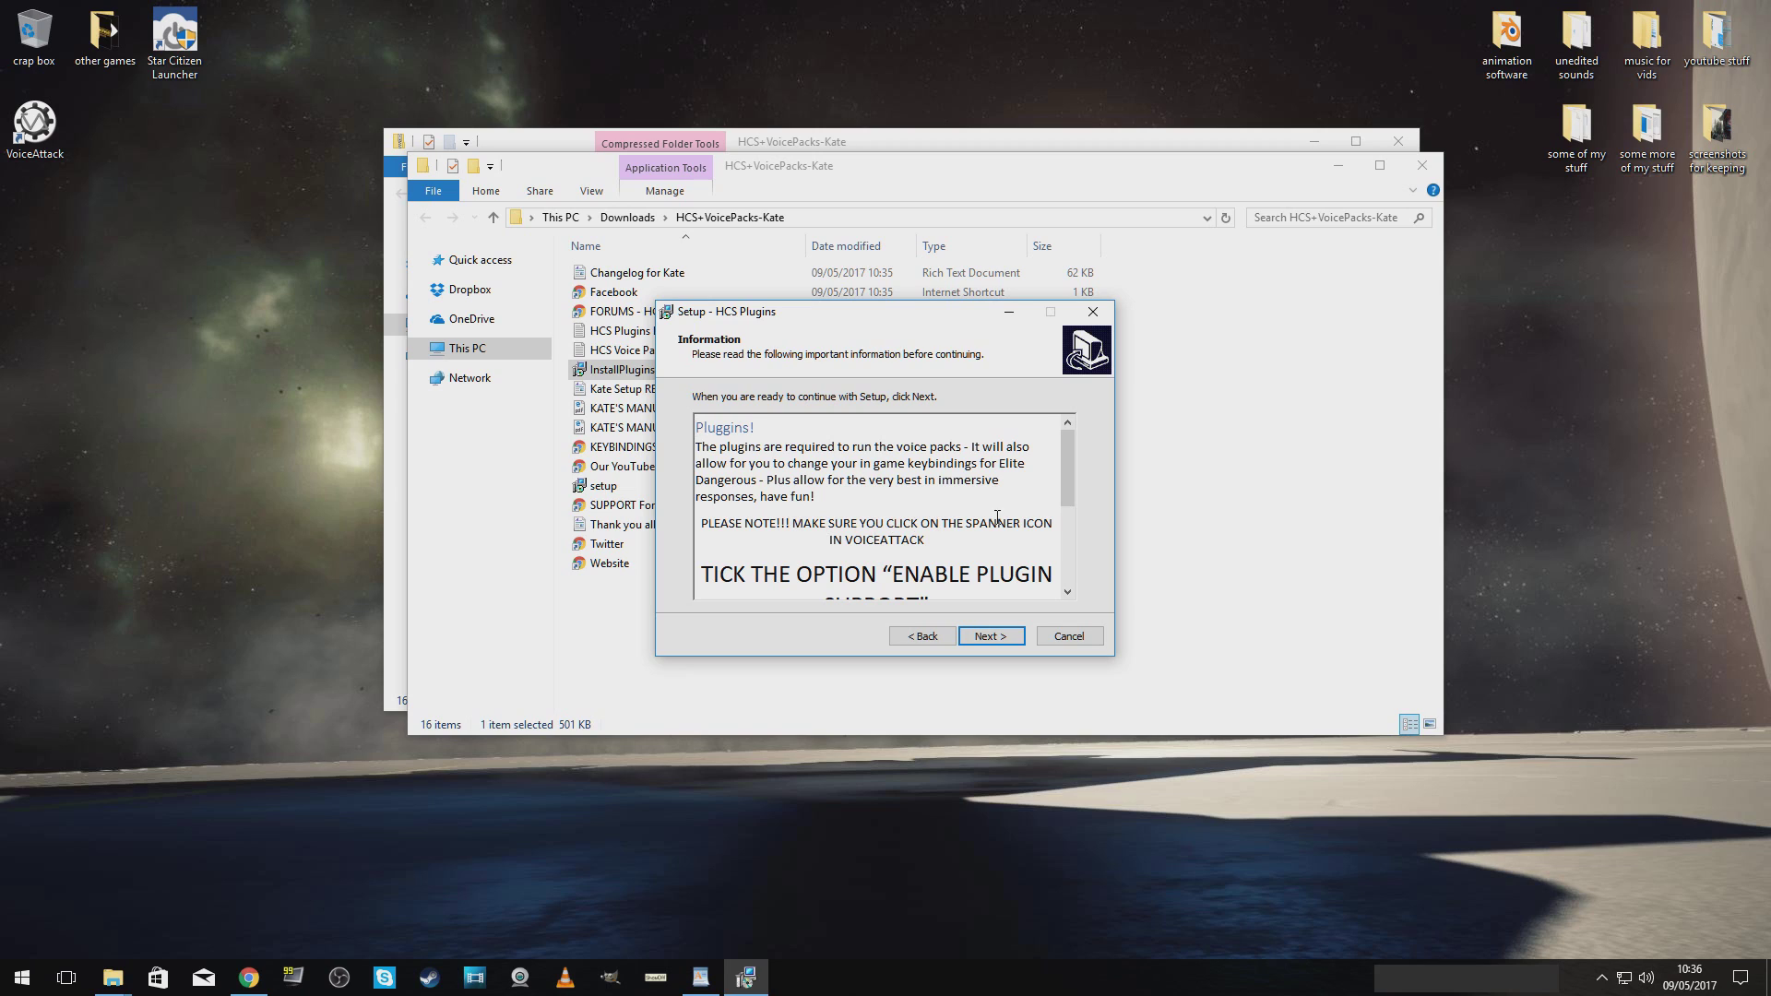
scroll(905, 579, down, 1)
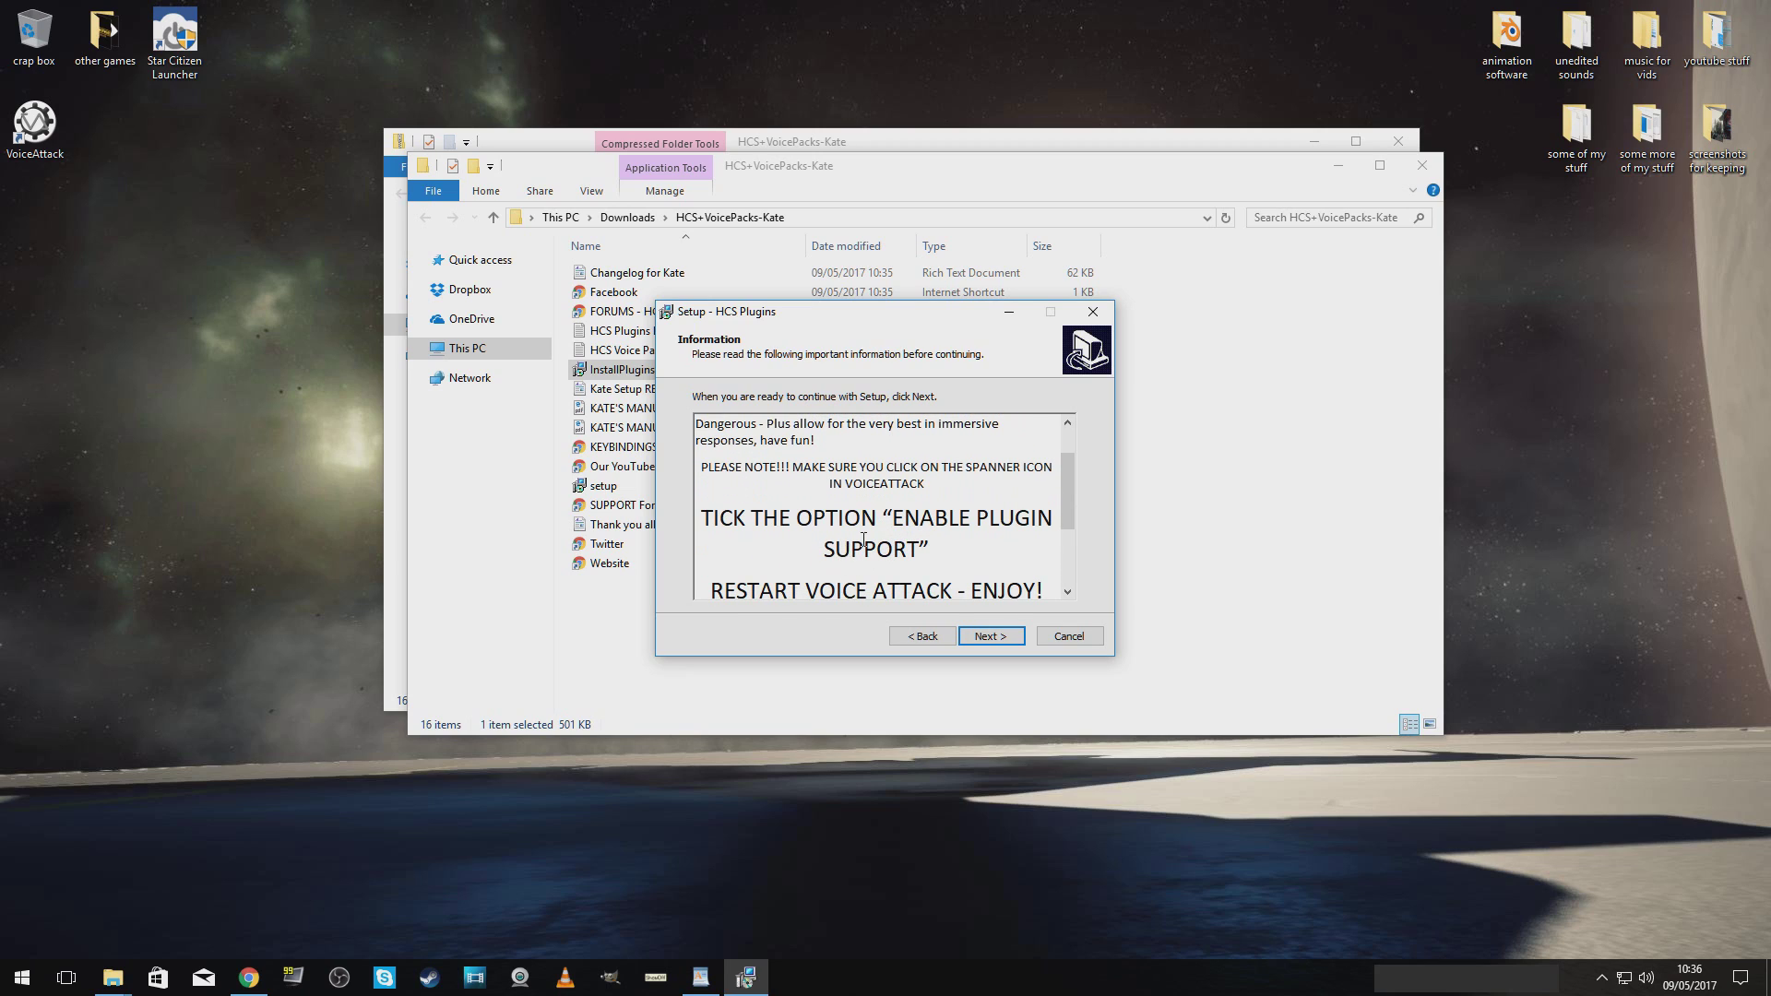
Install HCS Plugins into the existing C:\Program Files (x86)\VoiceAttack\Apps folder and finish the wizard.
click(983, 637)
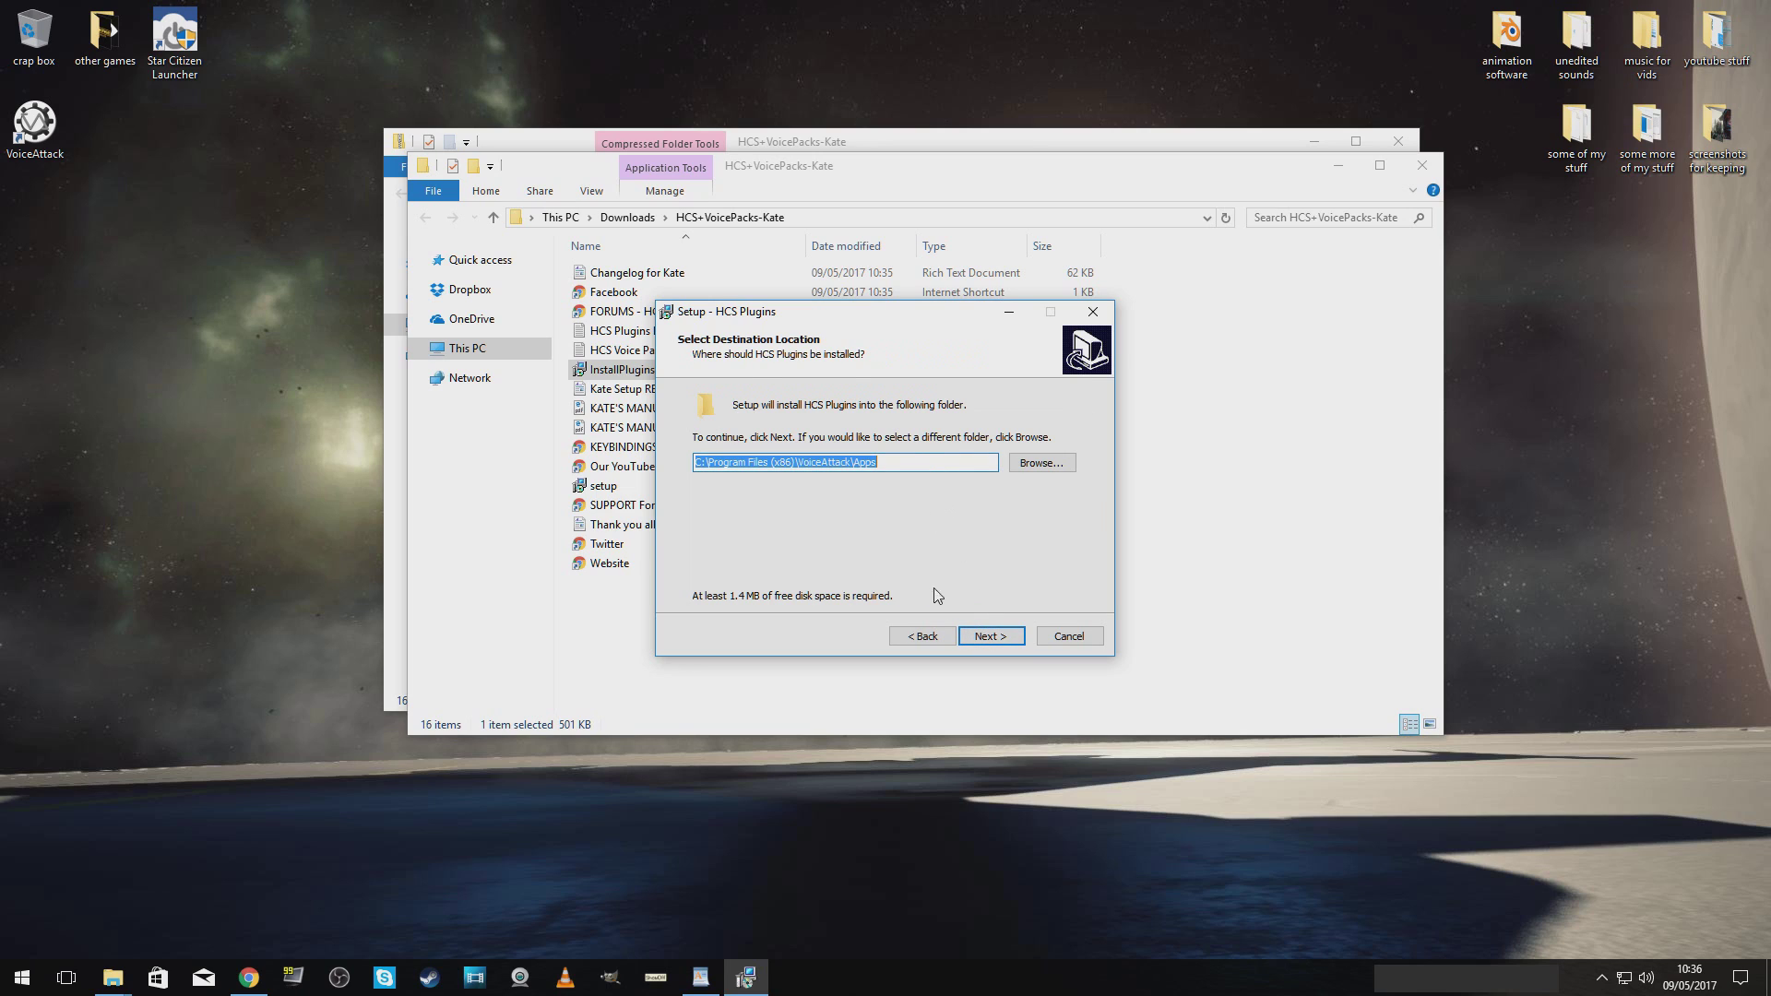
click(976, 645)
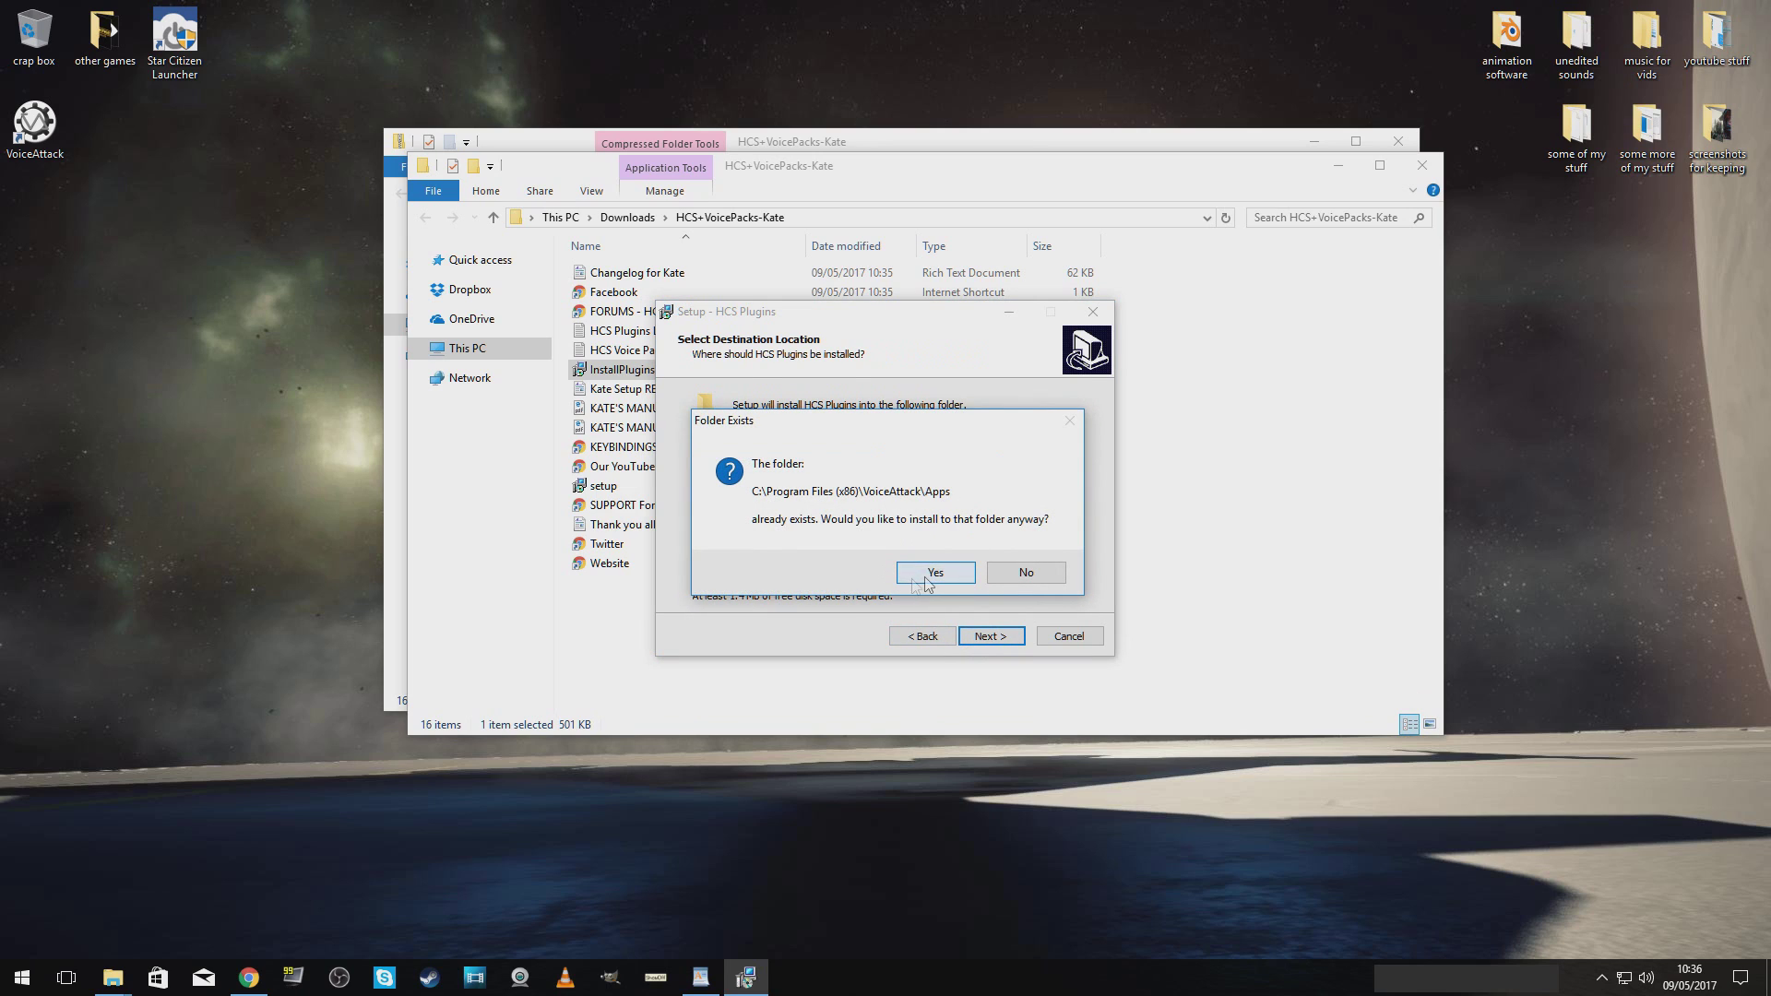
click(924, 576)
click(985, 636)
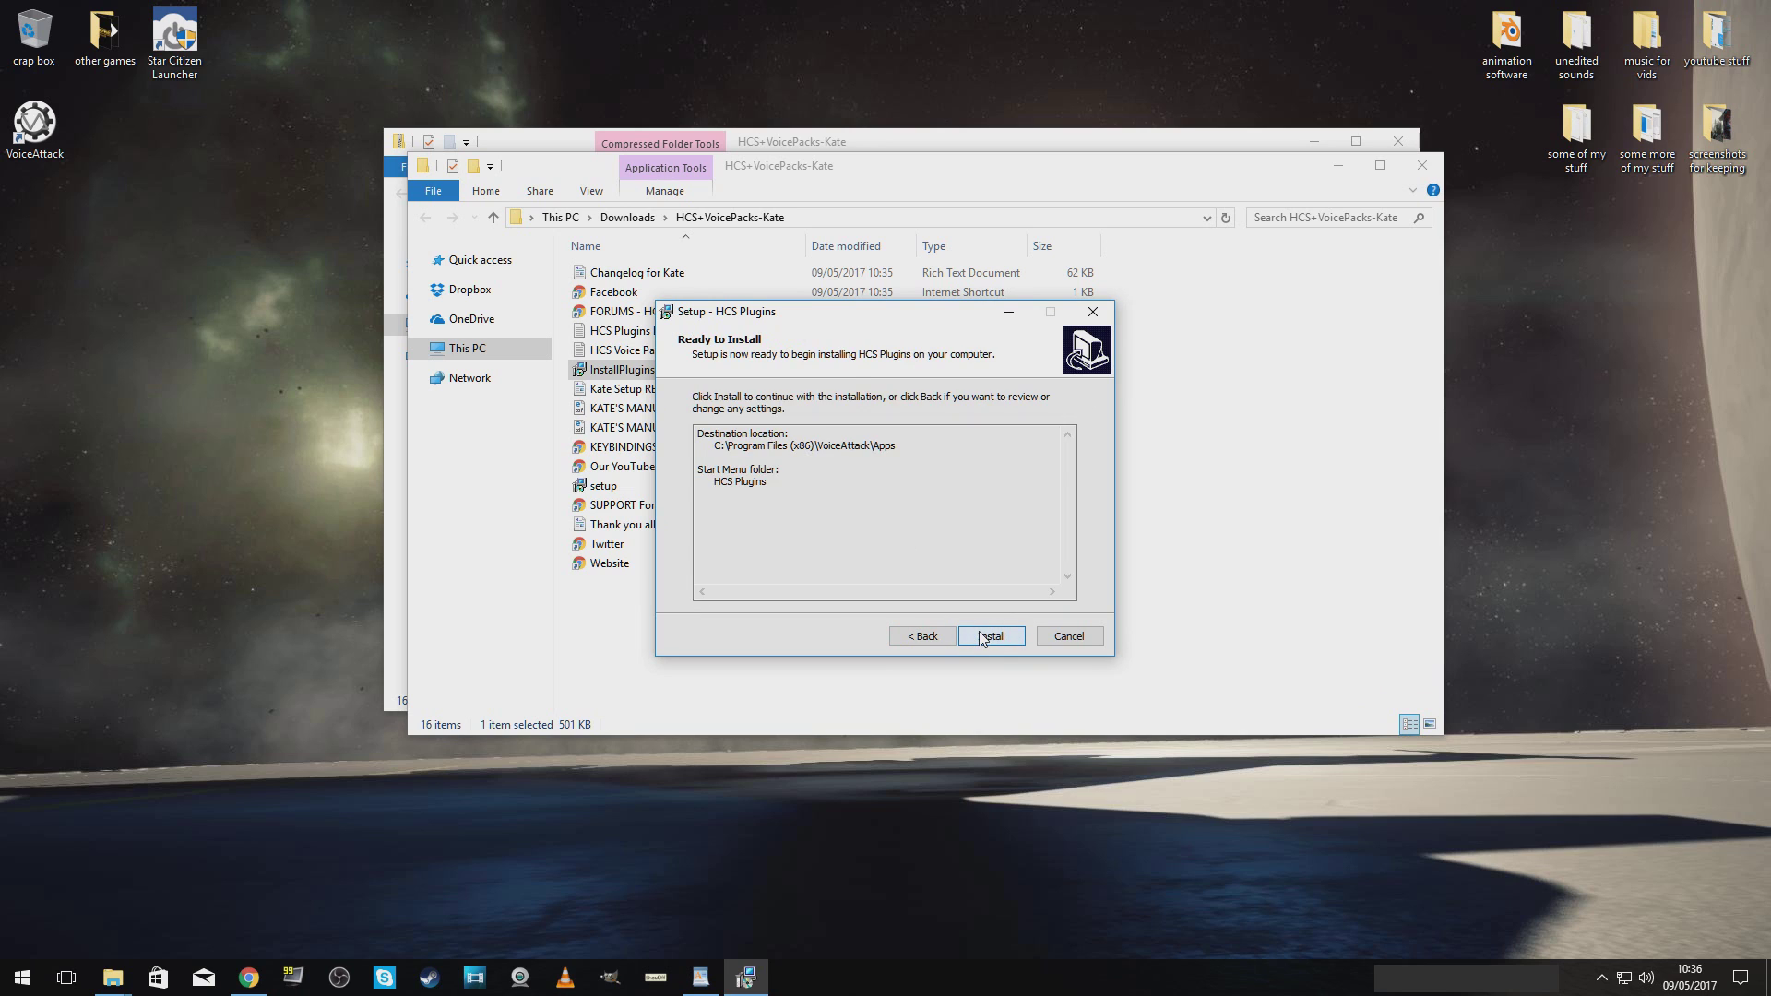
click(982, 636)
click(968, 634)
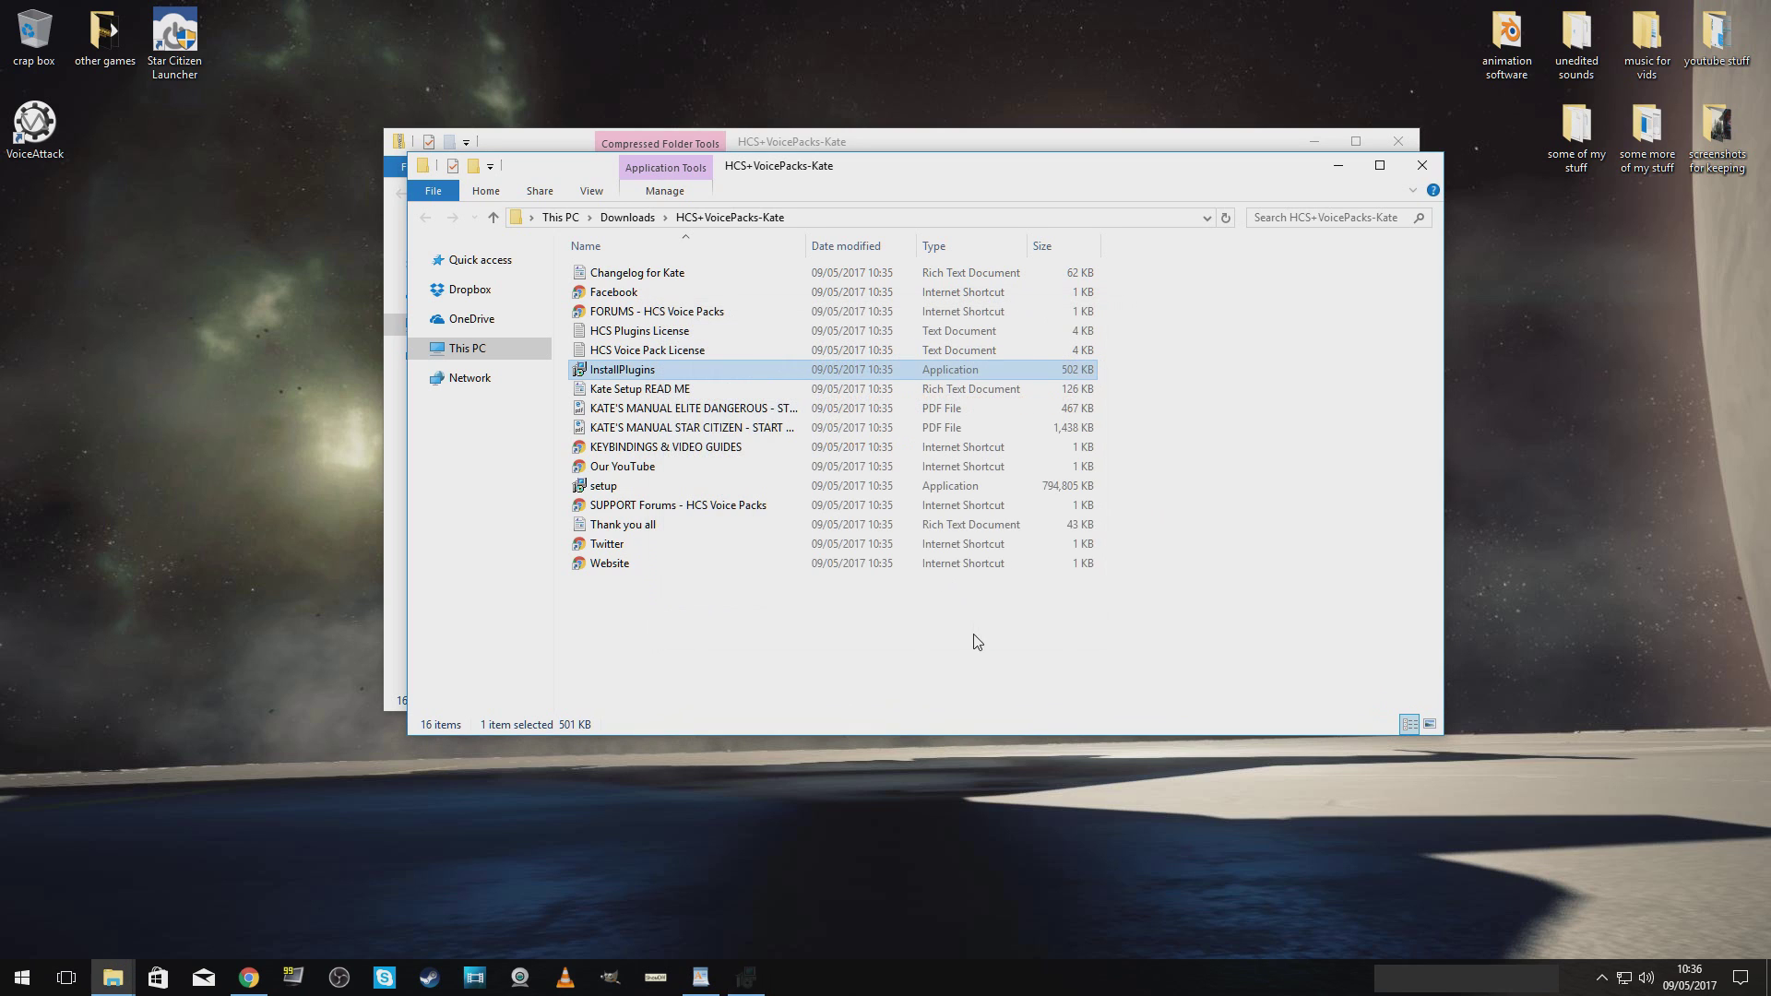
After rechecking the Kate Setup READ ME, run setup from the extracted folder and accept the voice pack's licence agreement.
double_click(714, 395)
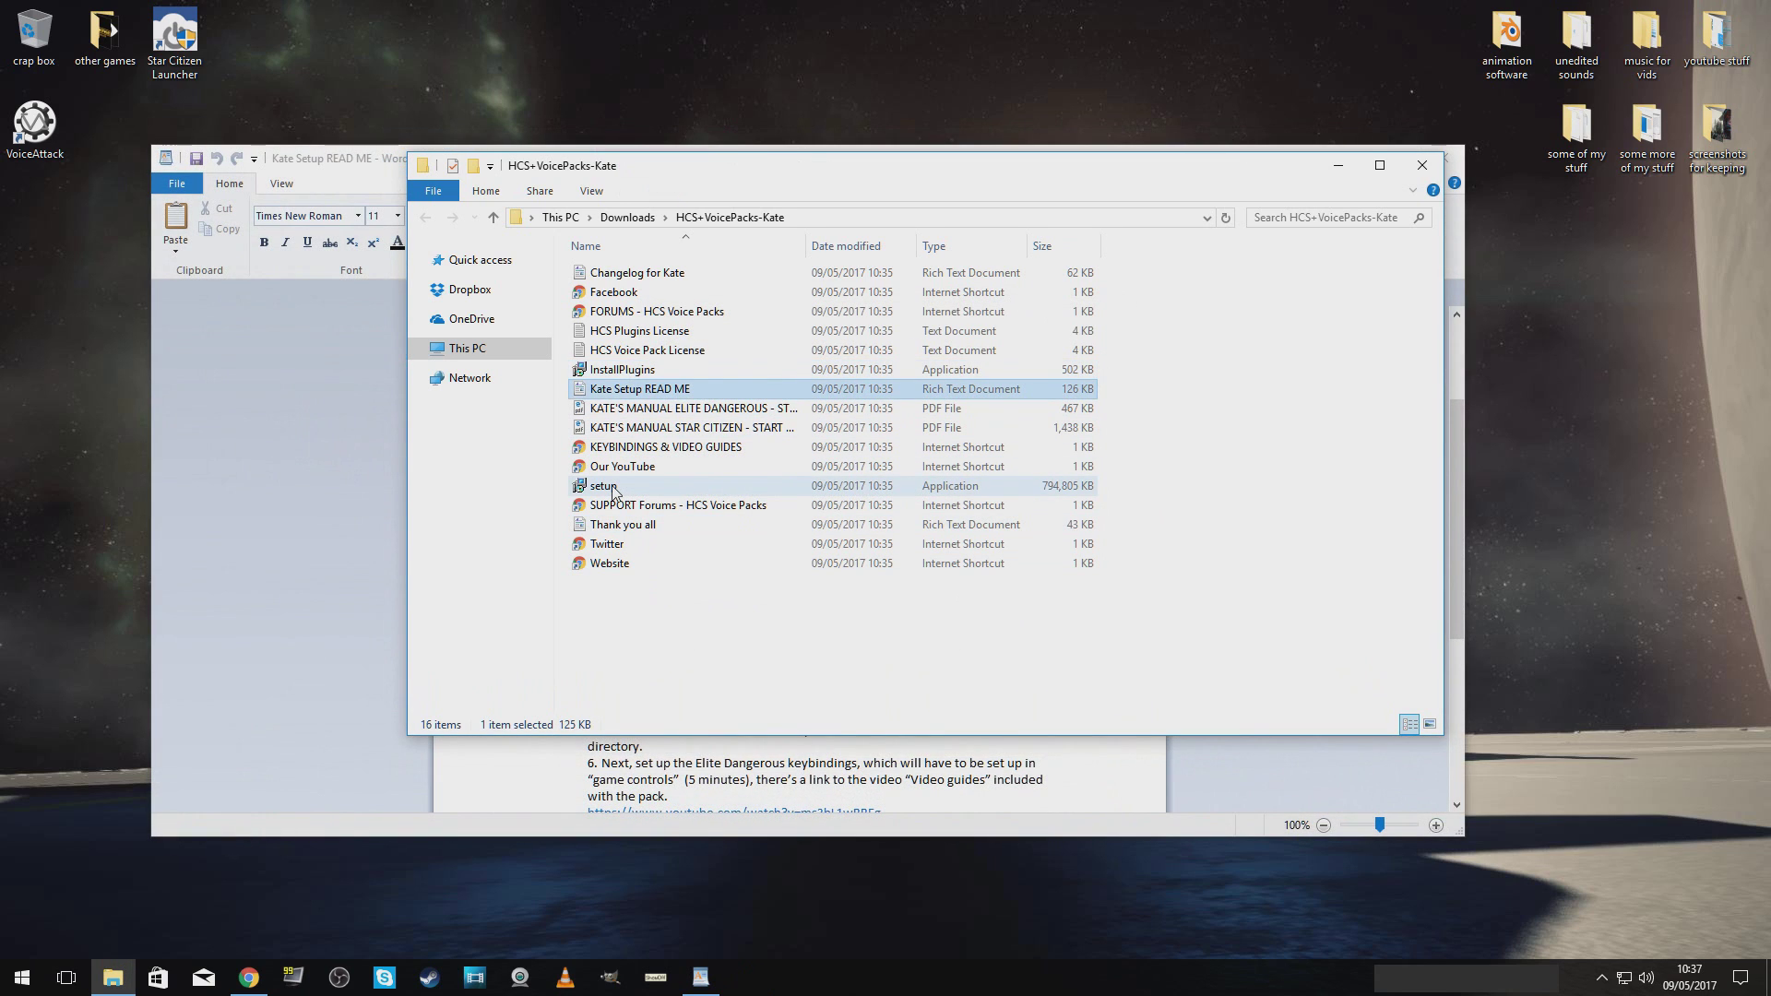
double_click(613, 487)
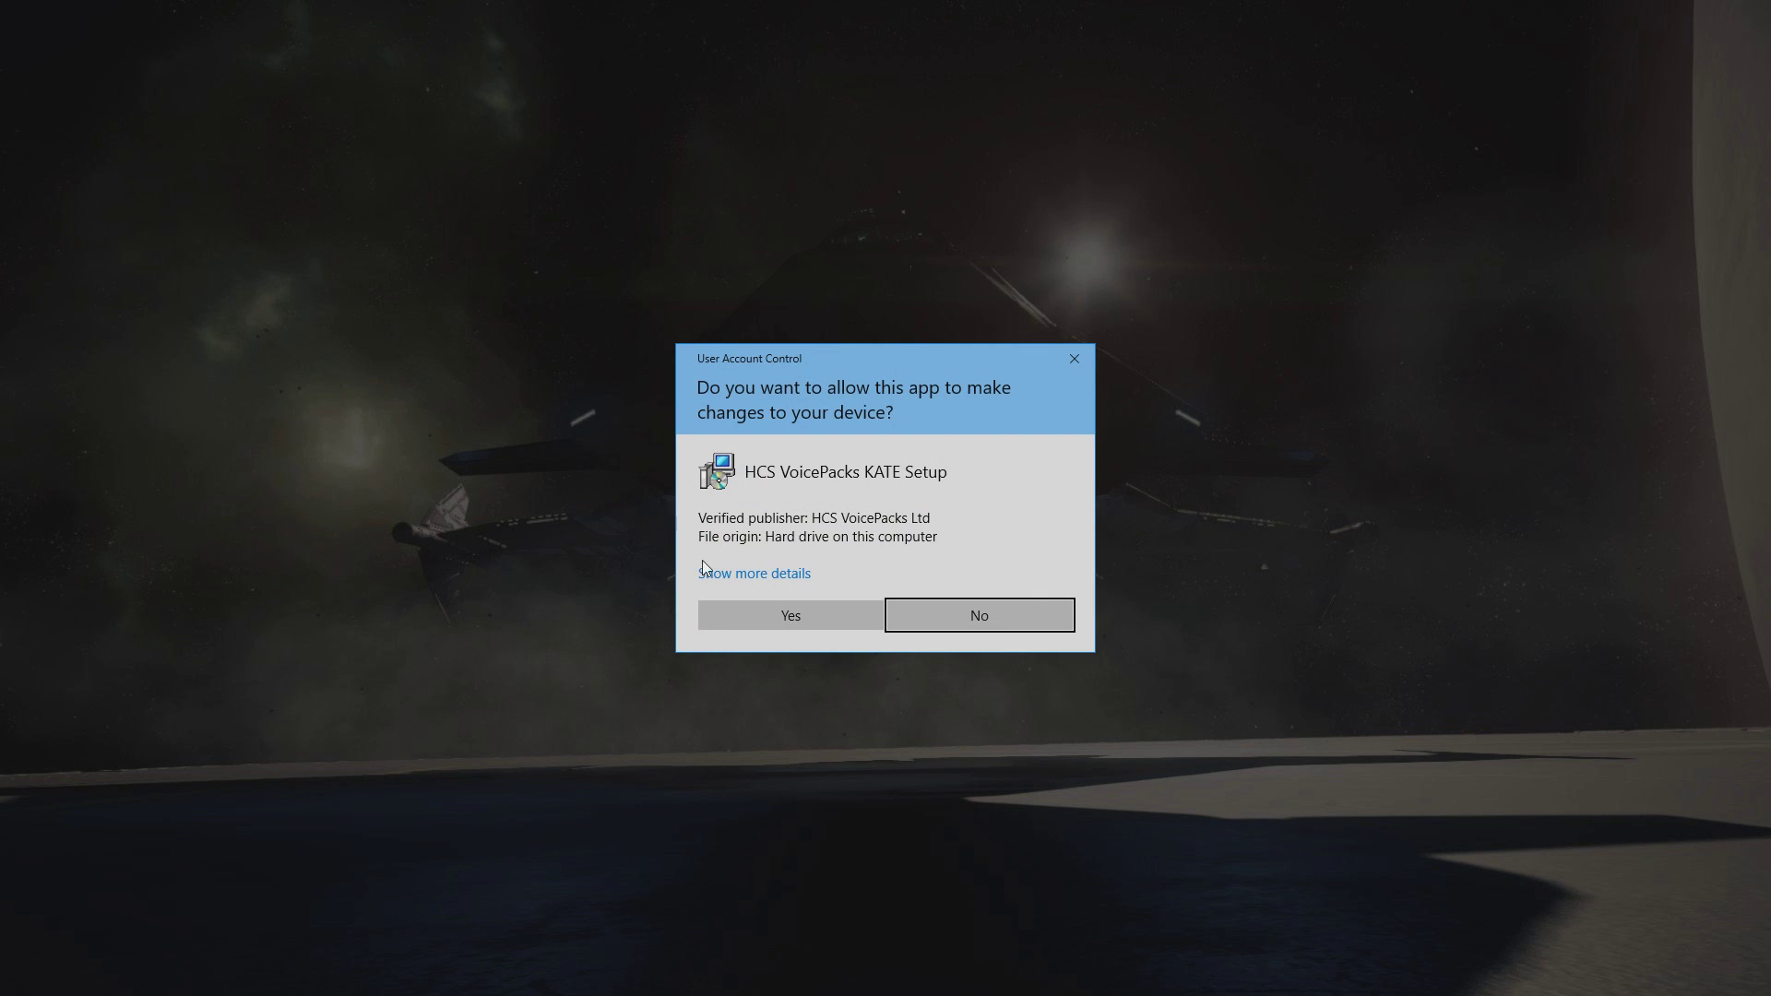
click(745, 612)
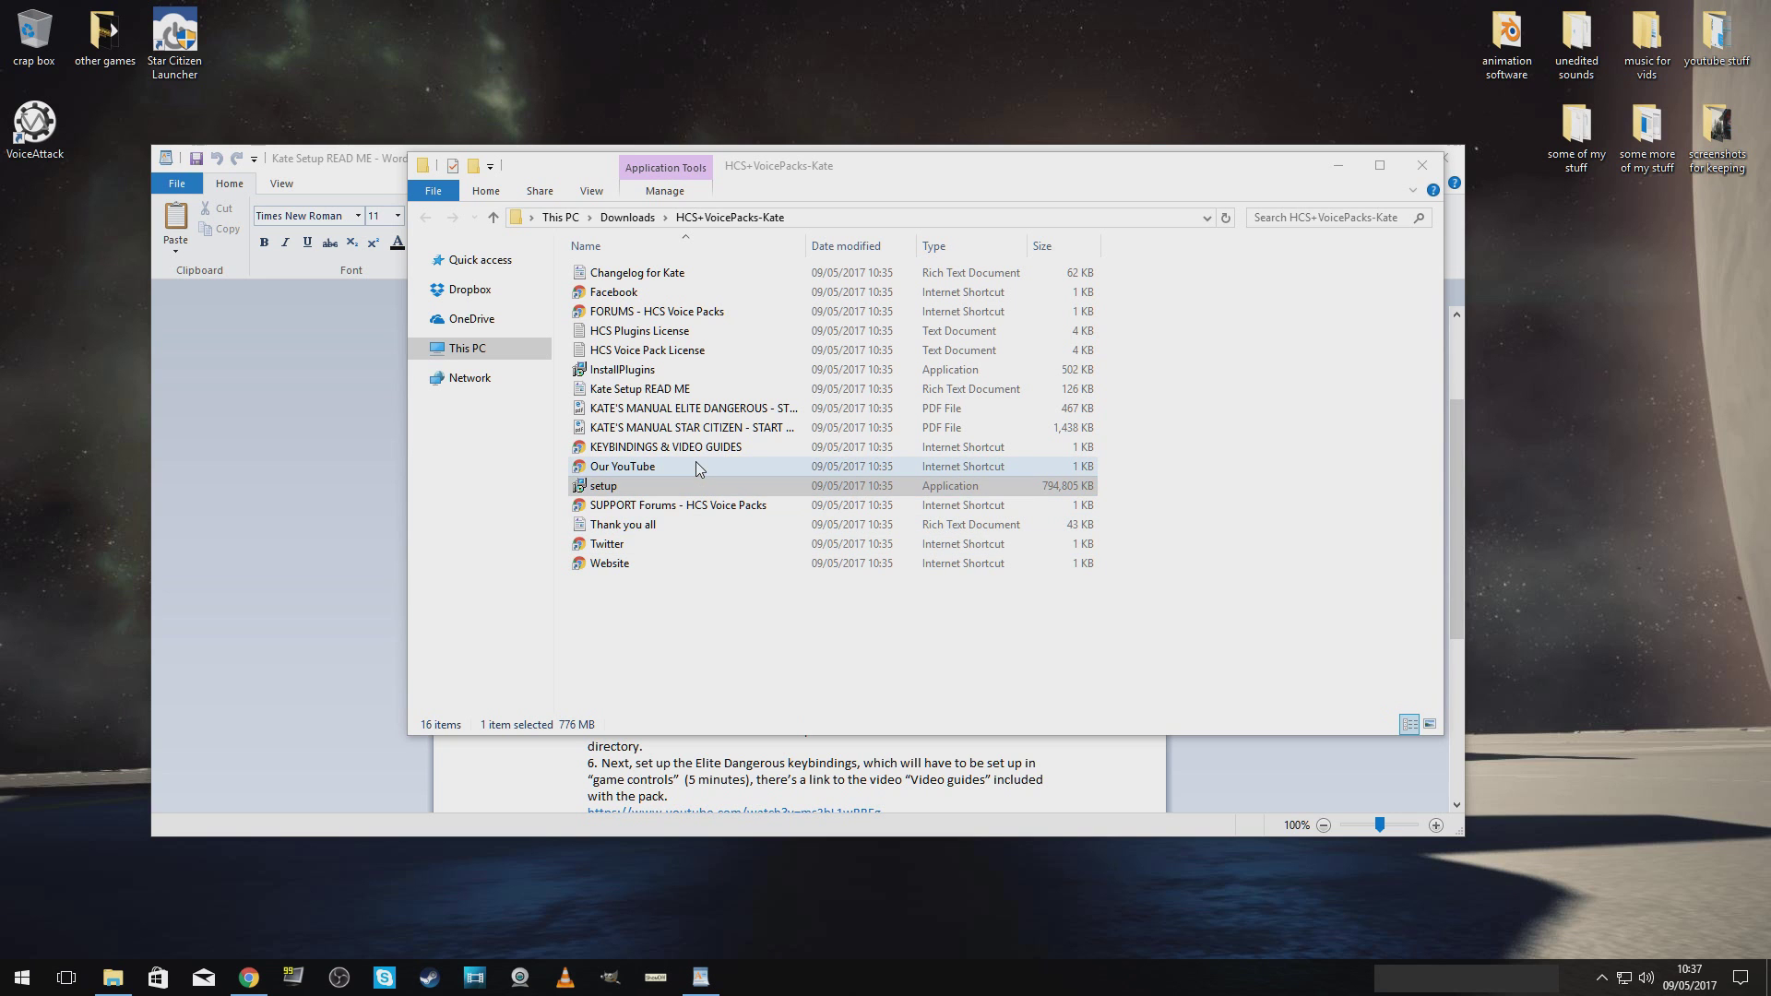
click(994, 638)
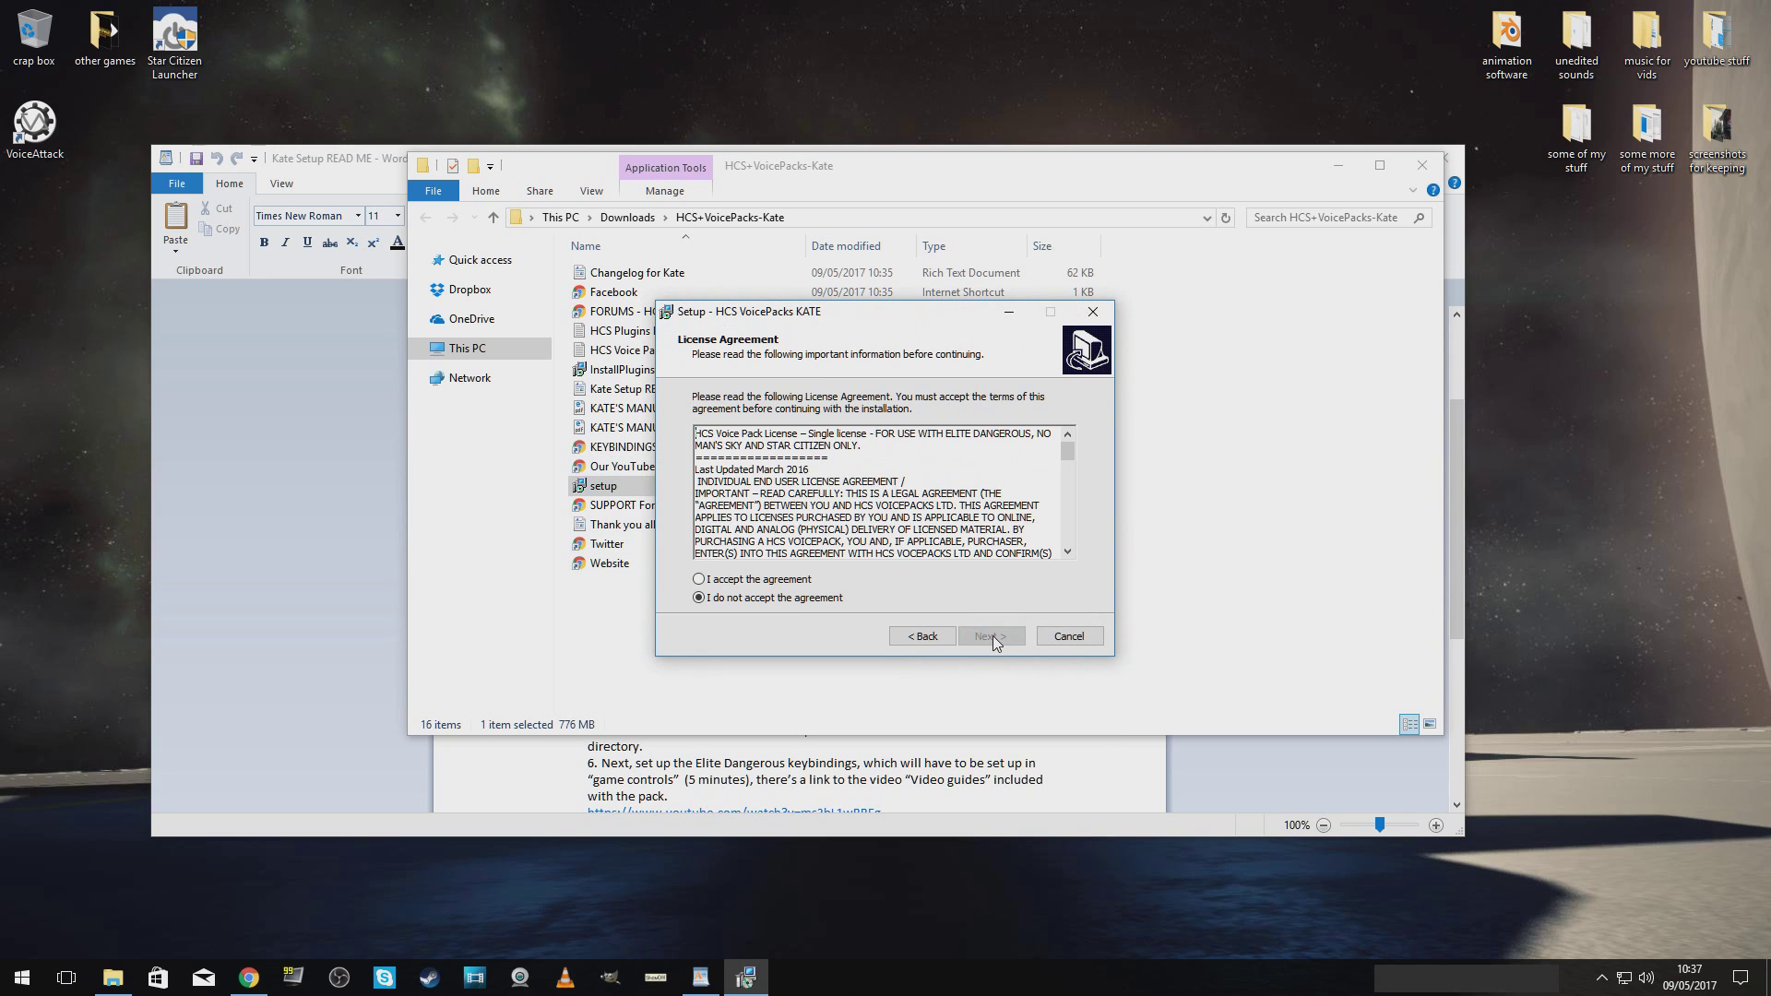
click(700, 579)
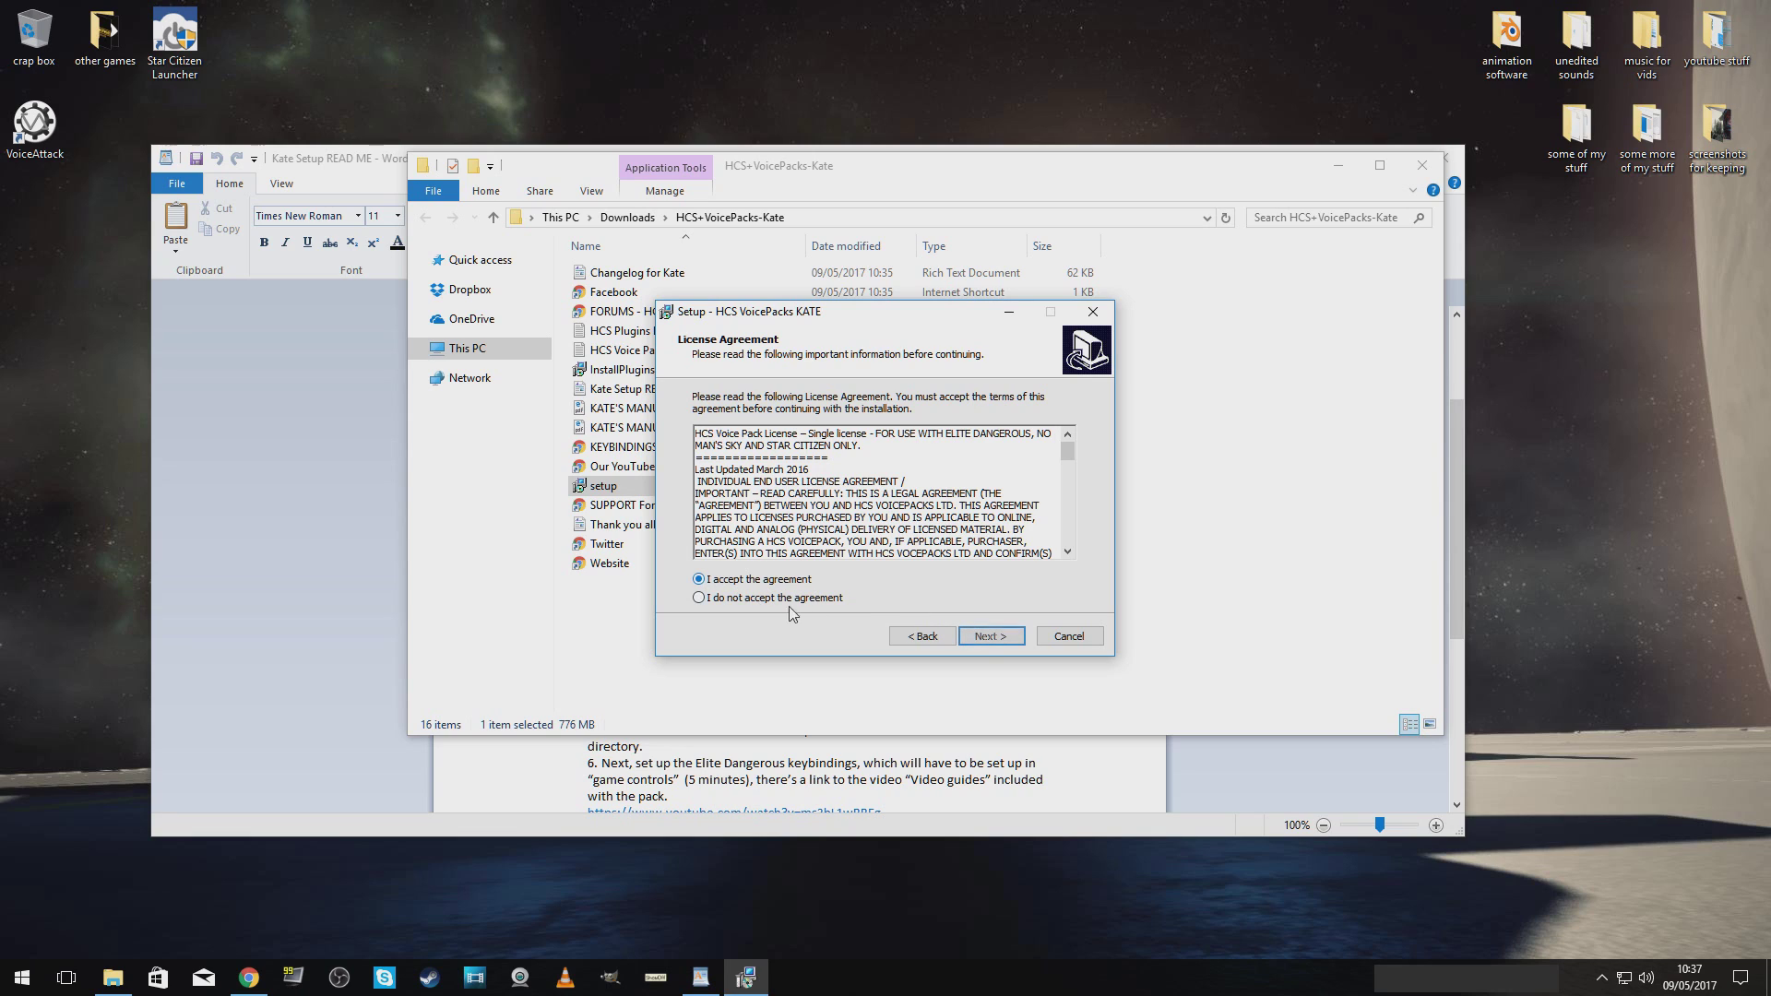
click(985, 637)
click(987, 636)
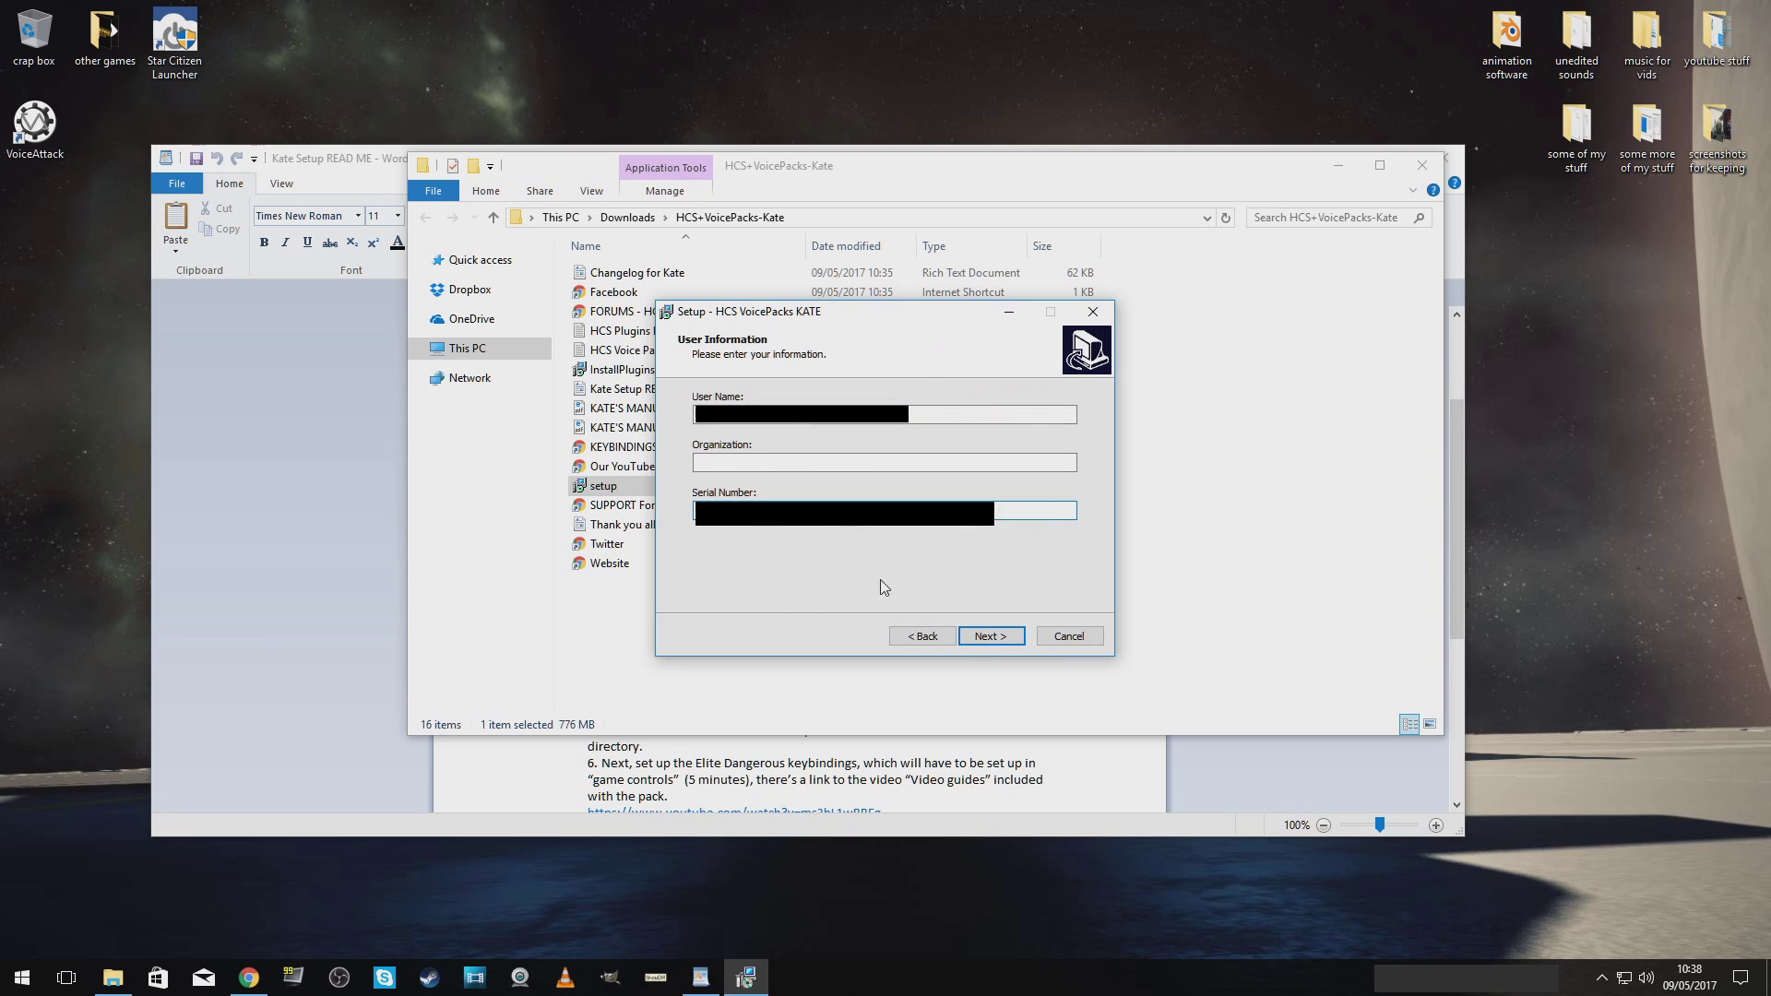
Enter the user name and serial number, and install the Kate voice pack into C:\Program Files (x86)\VoiceAttack\Sounds\hcspack-KATE.
click(985, 638)
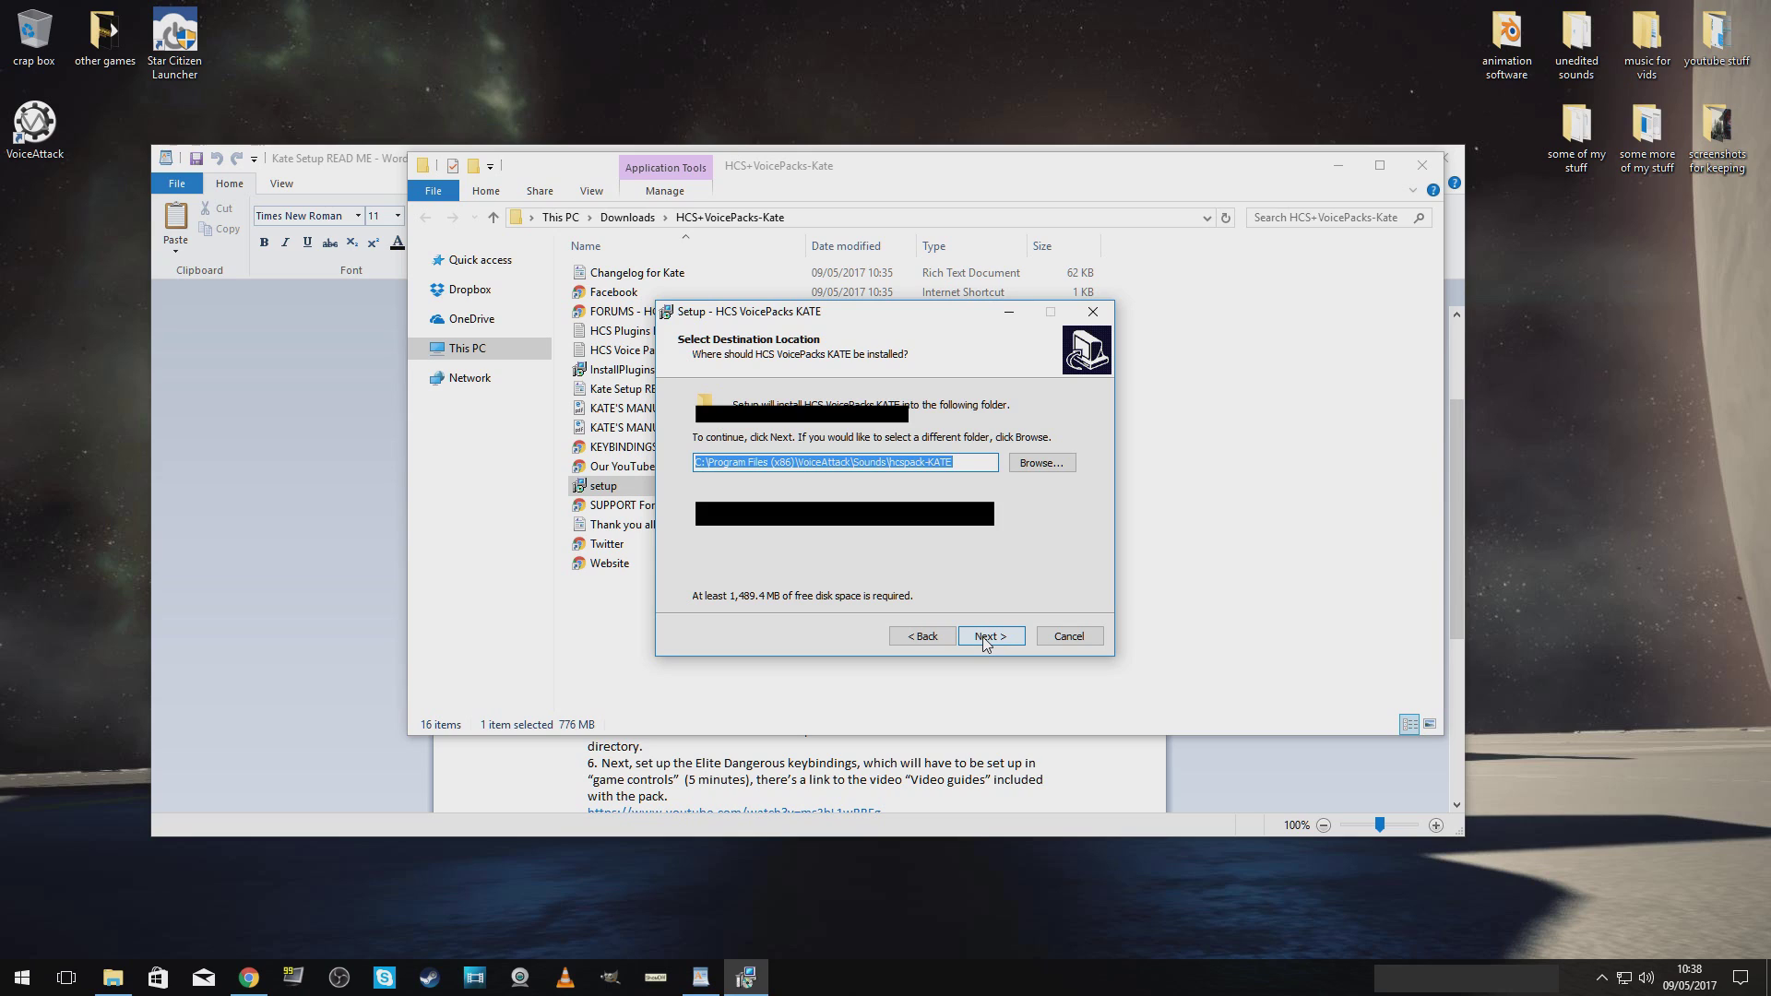
click(985, 638)
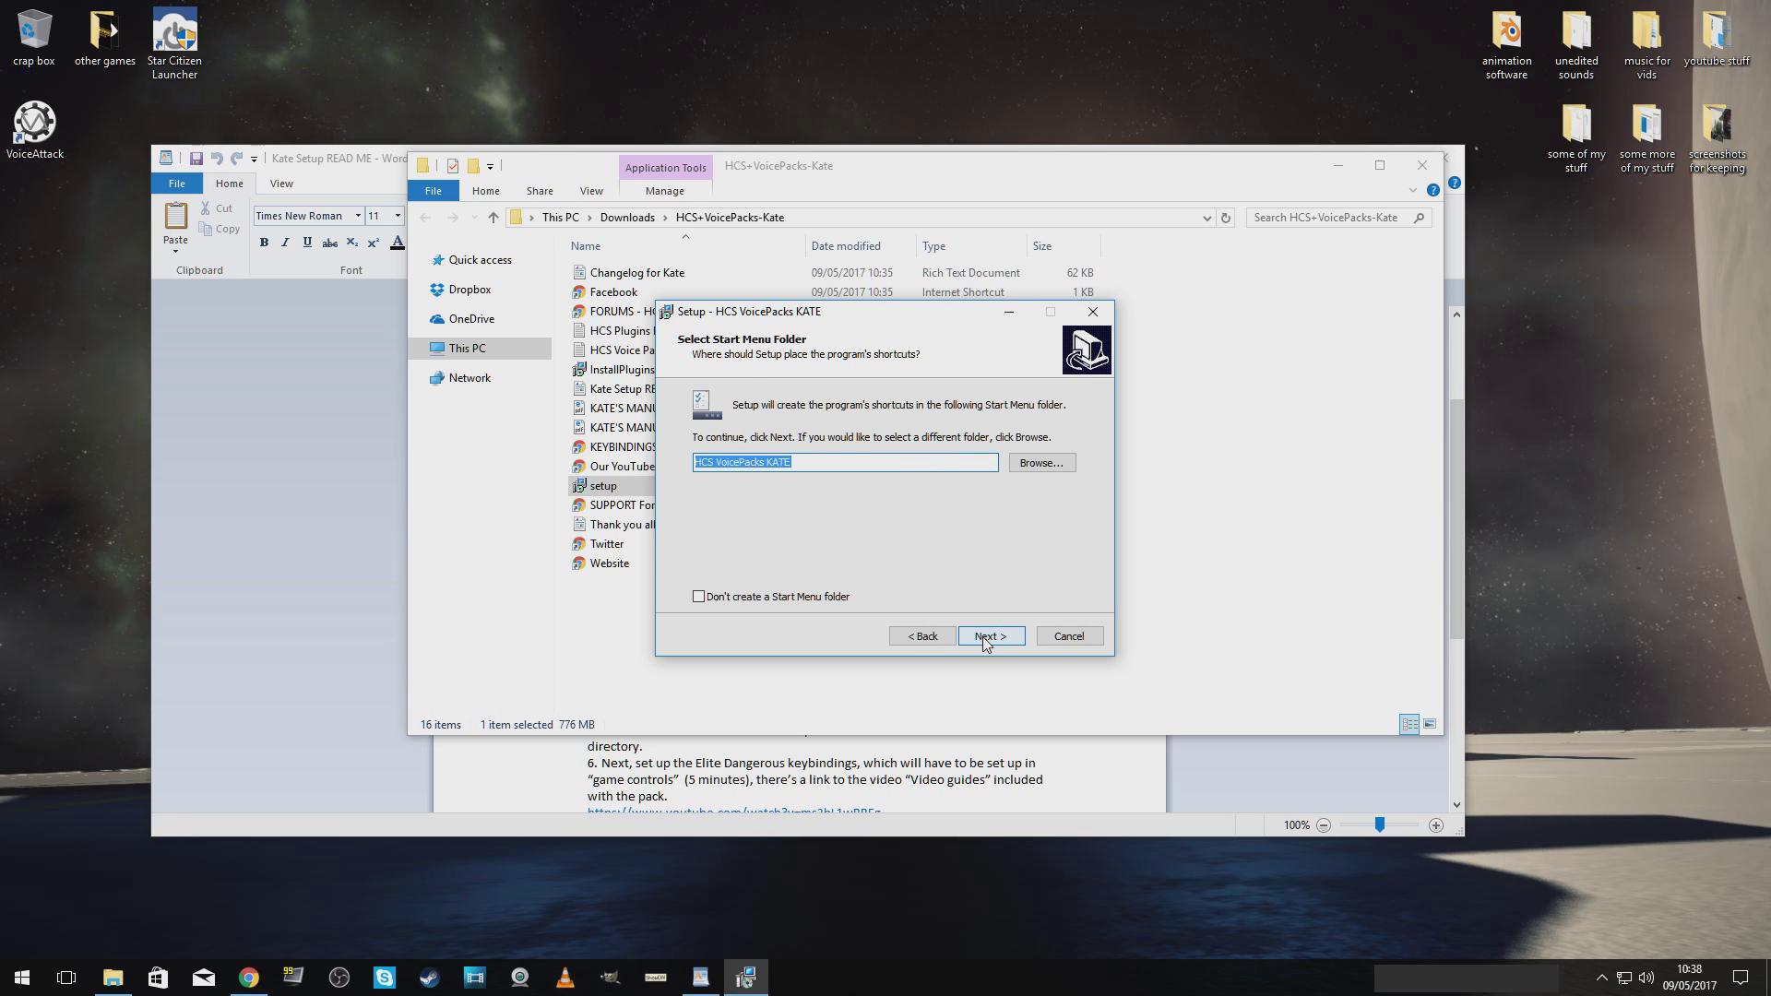
click(985, 638)
click(985, 639)
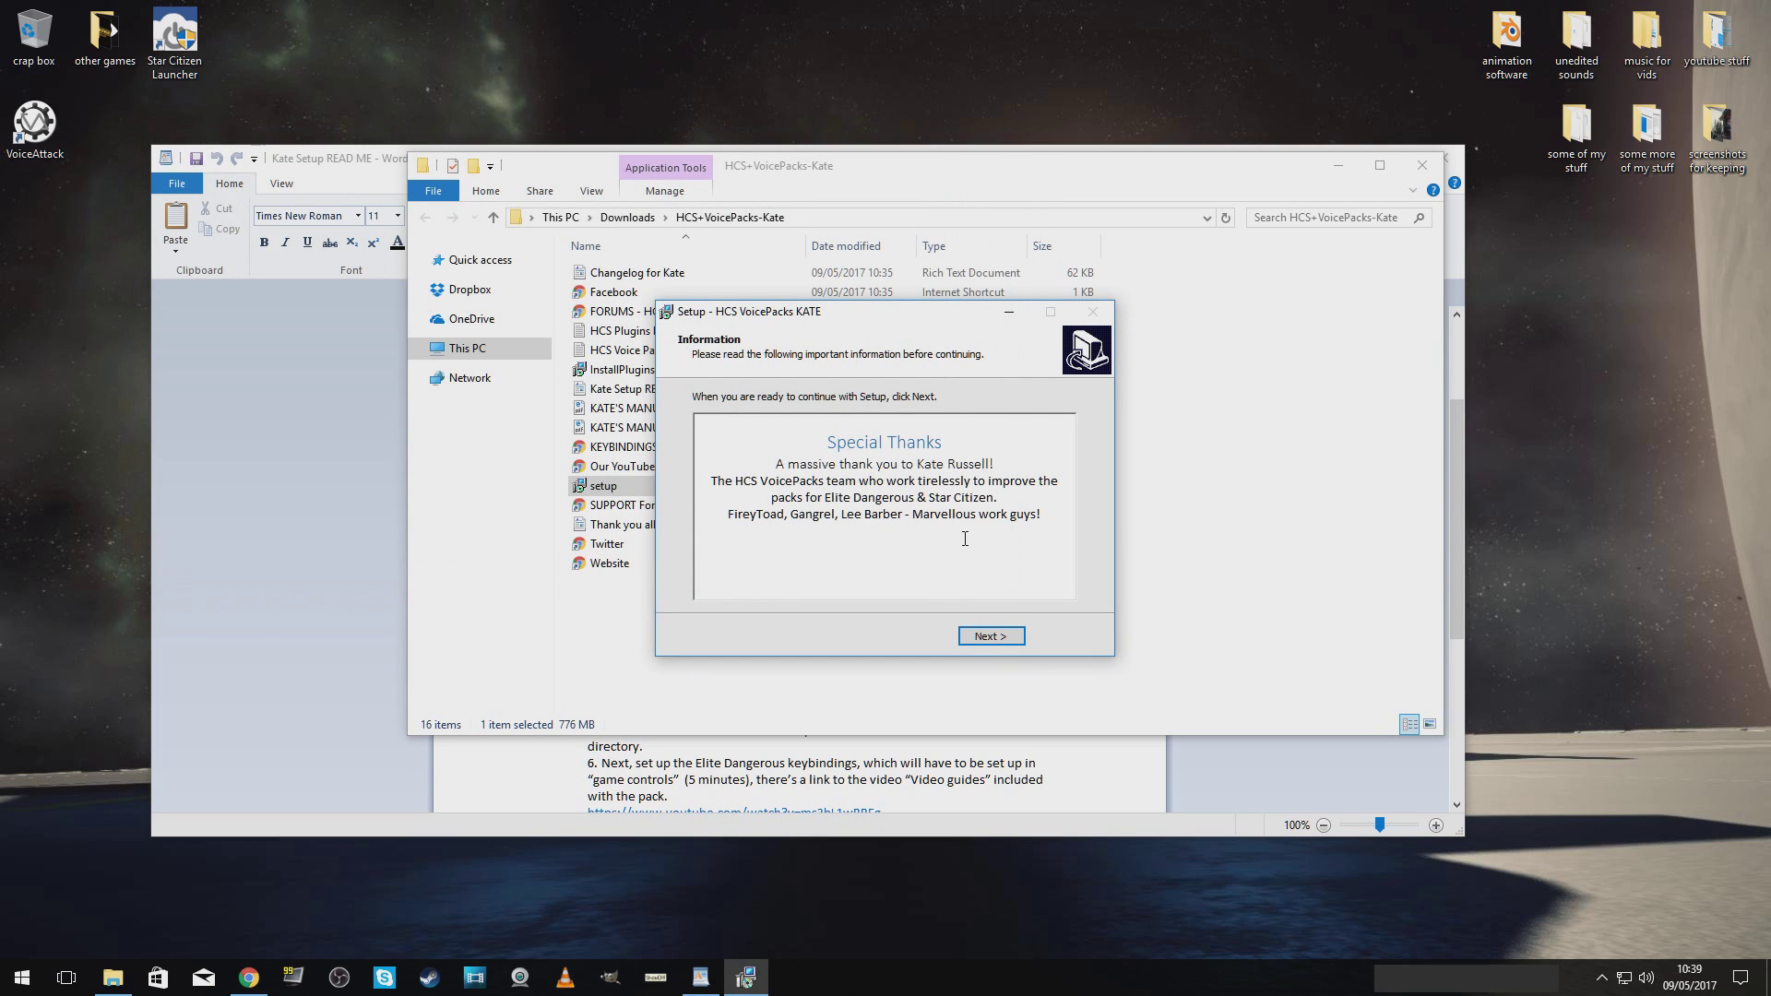
click(982, 644)
click(981, 638)
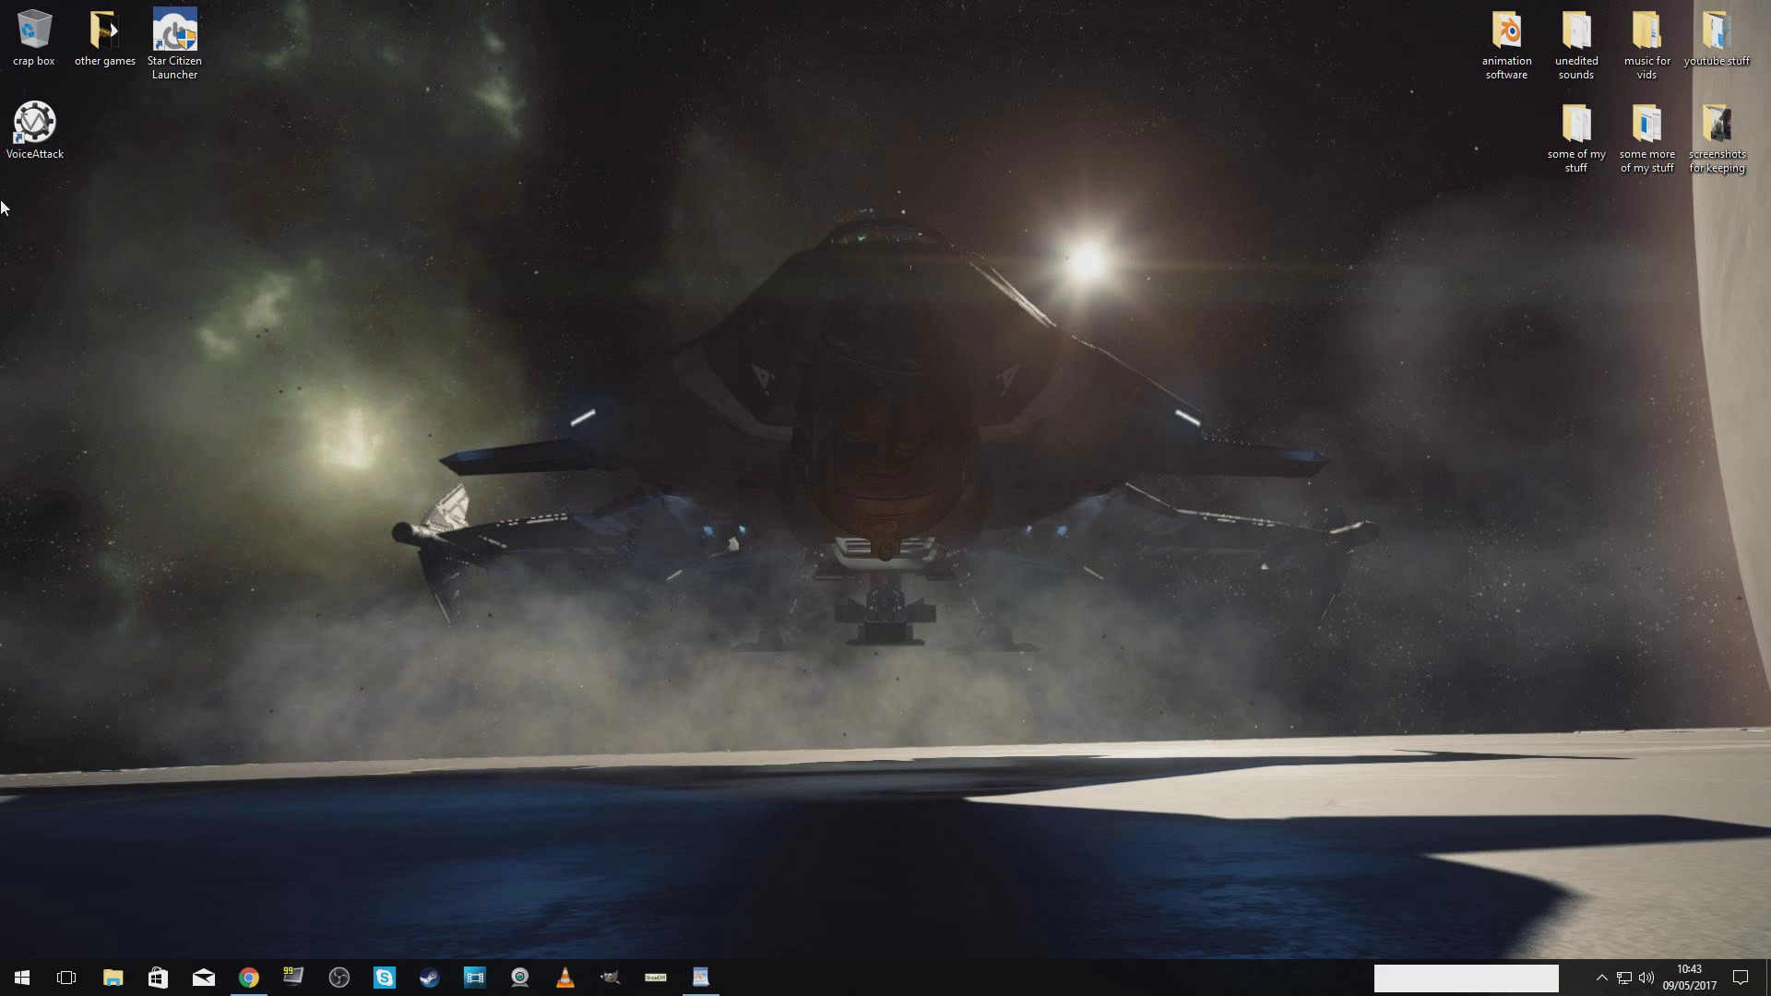
Run VoiceAttack as administrator from its desktop shortcut, allowing it to make changes to the device.
right_click(29, 130)
click(81, 182)
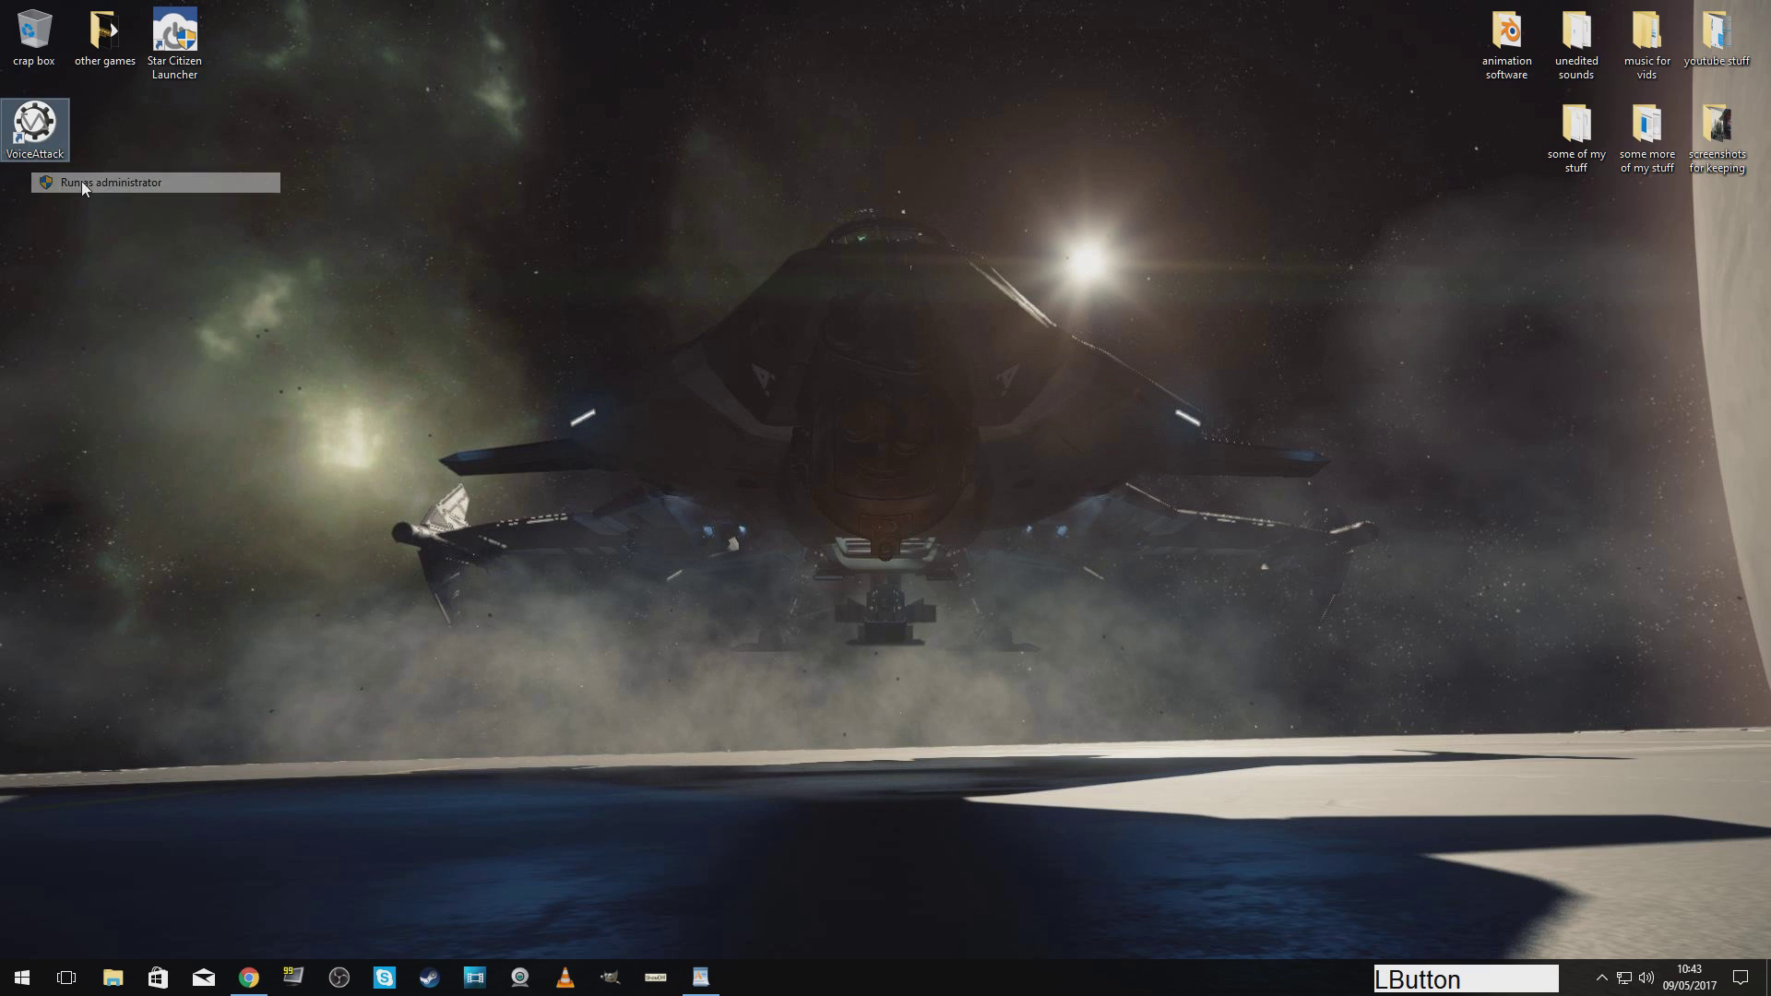
click(743, 622)
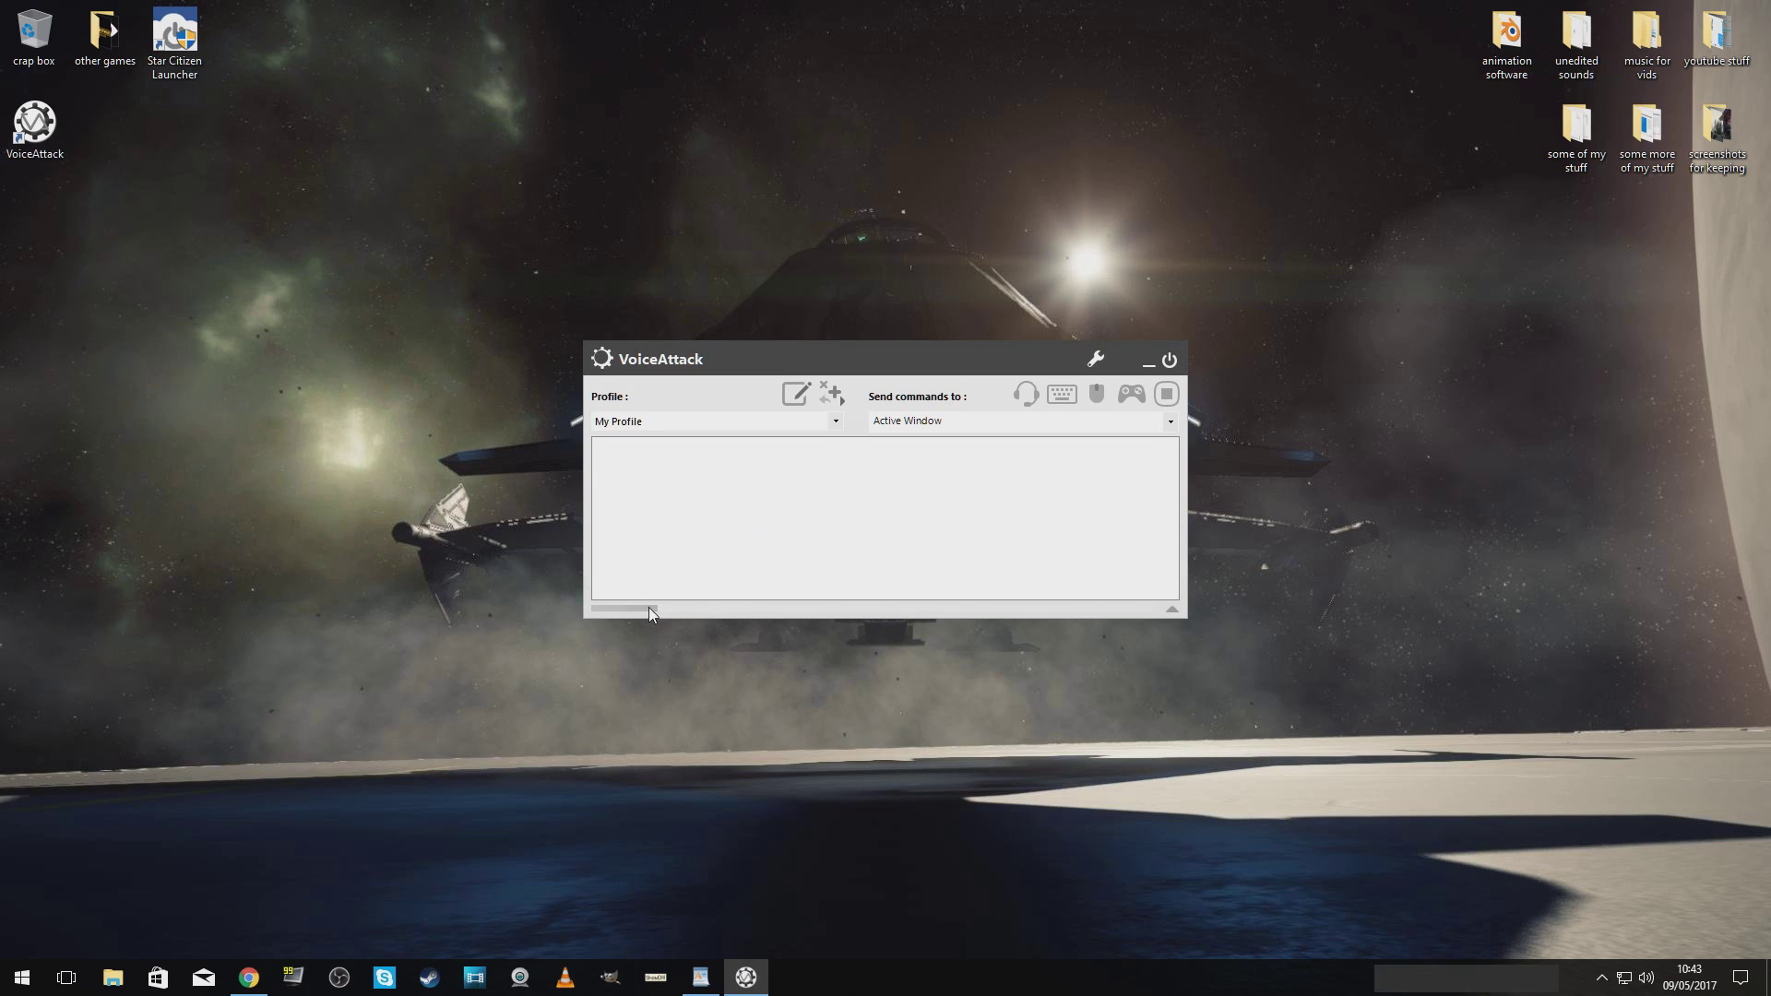
Enable plugin support in the VoiceAttack options, accept the plugin warning and close VoiceAttack so it can be restarted.
click(1096, 363)
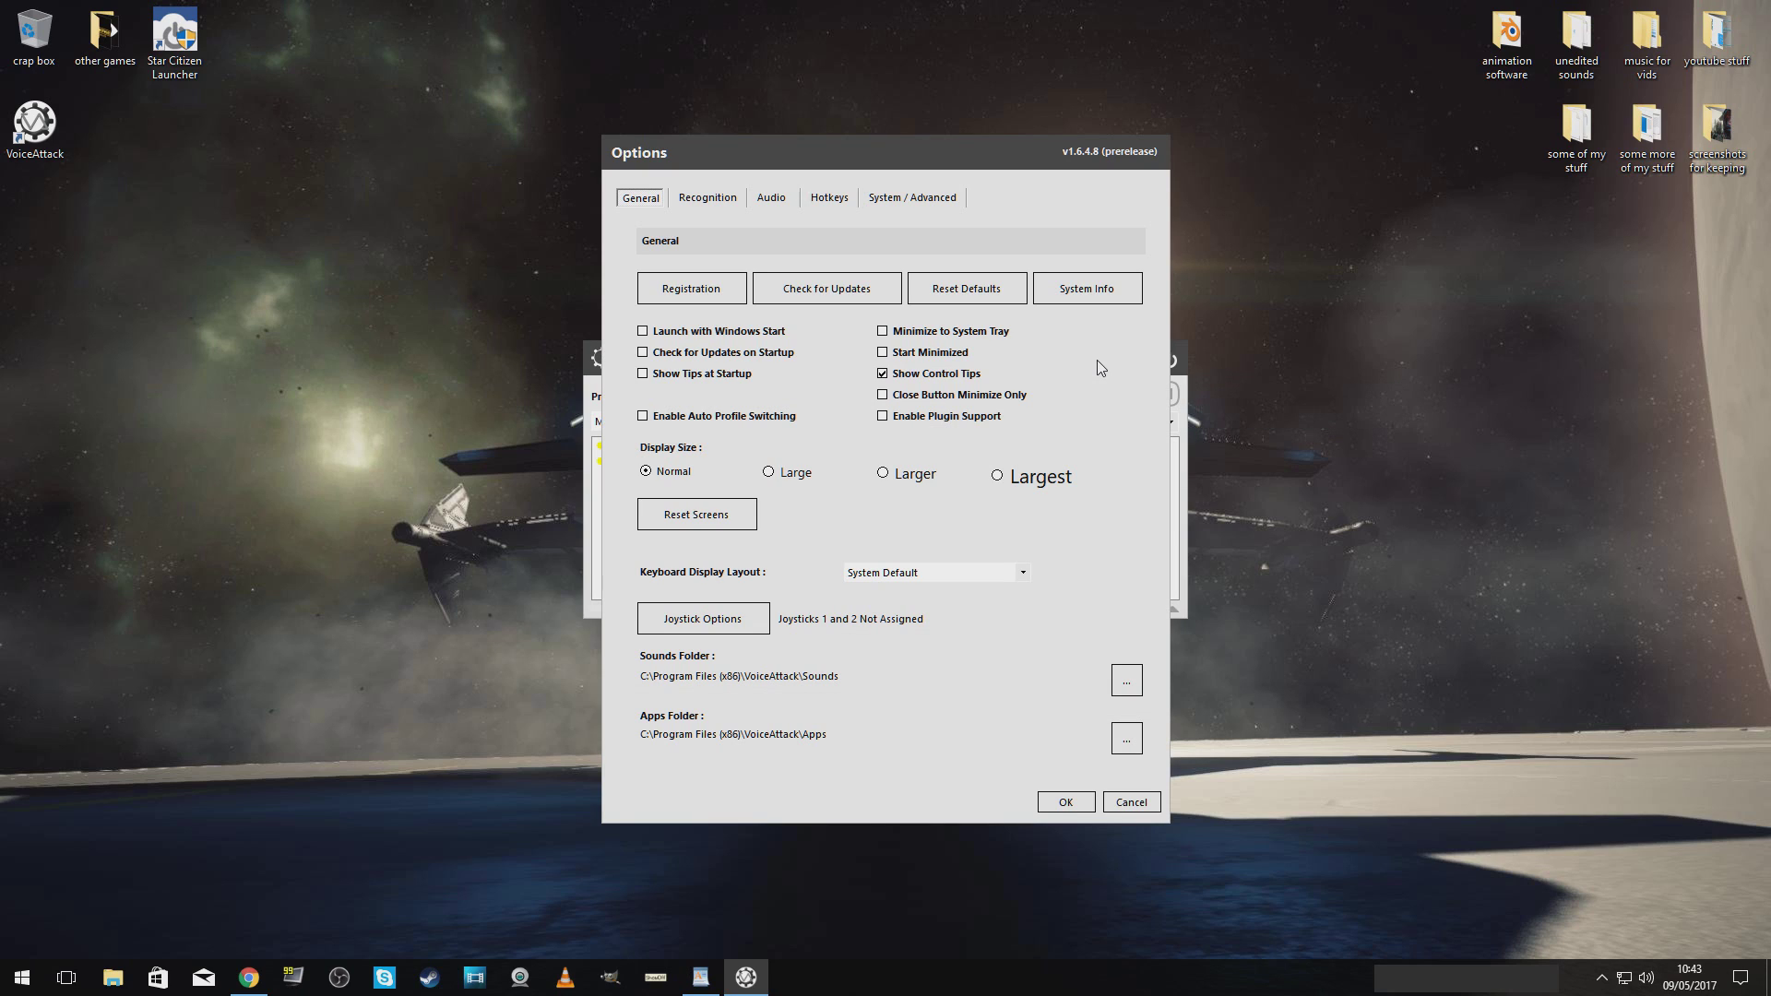
click(882, 416)
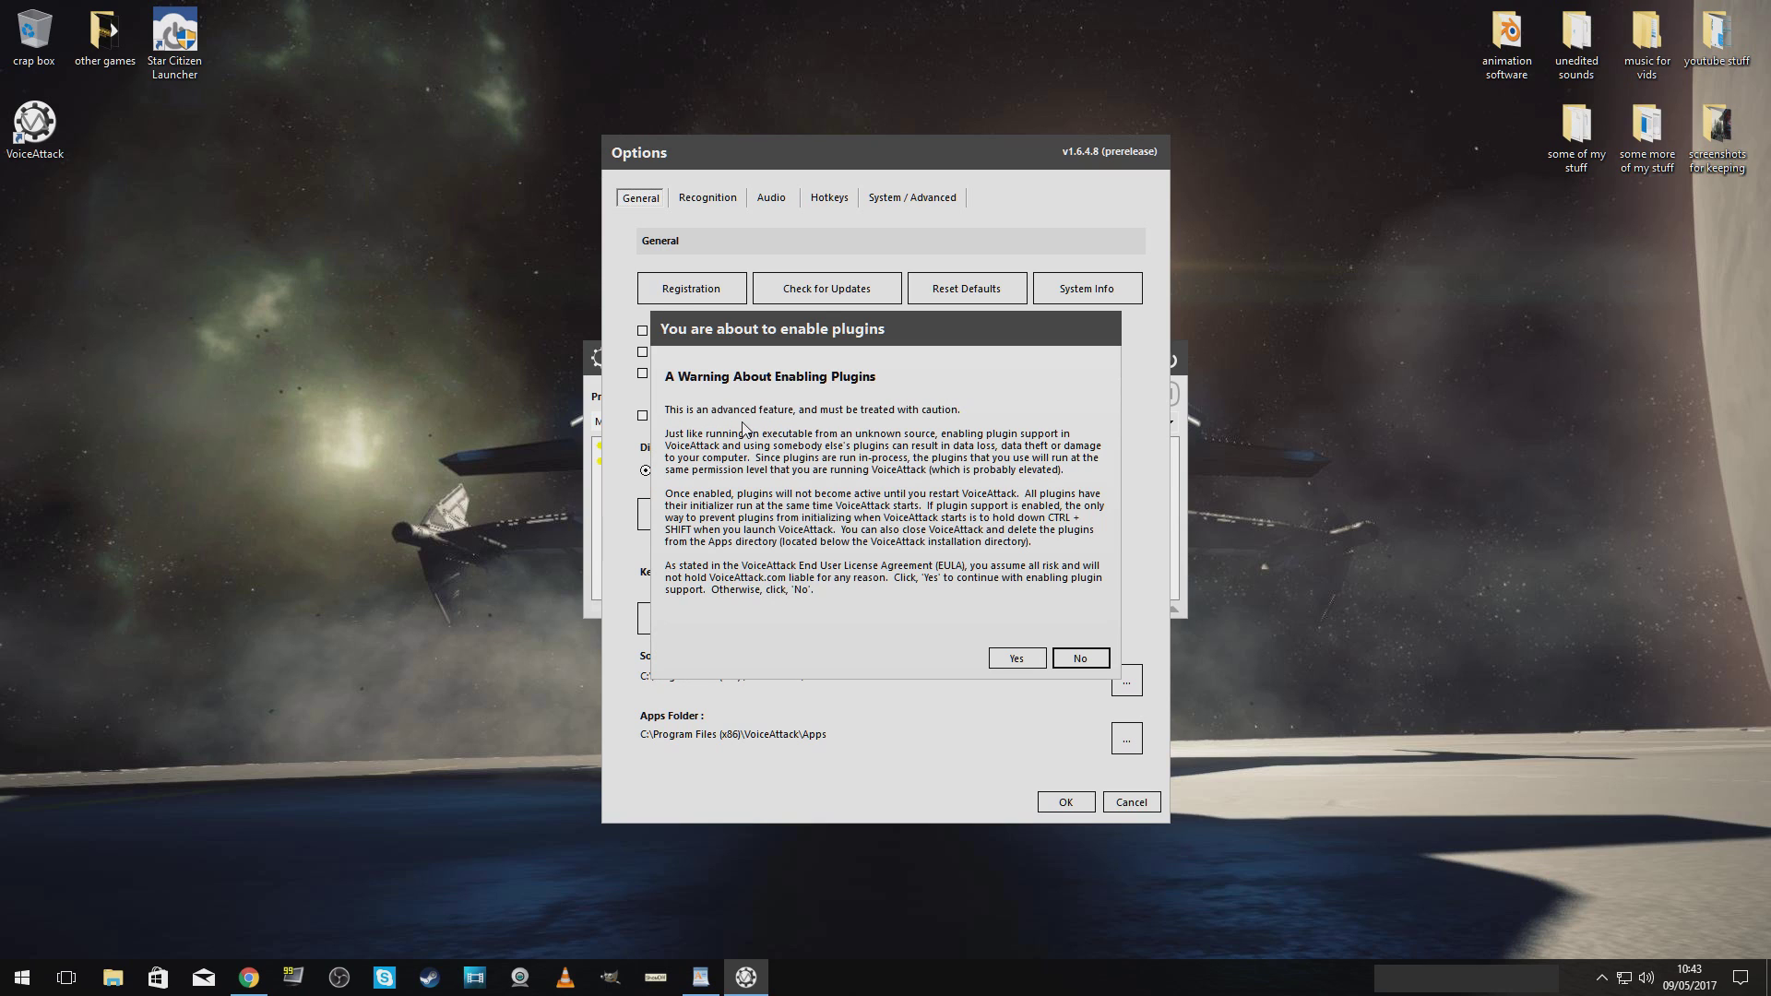
click(1012, 661)
click(1059, 804)
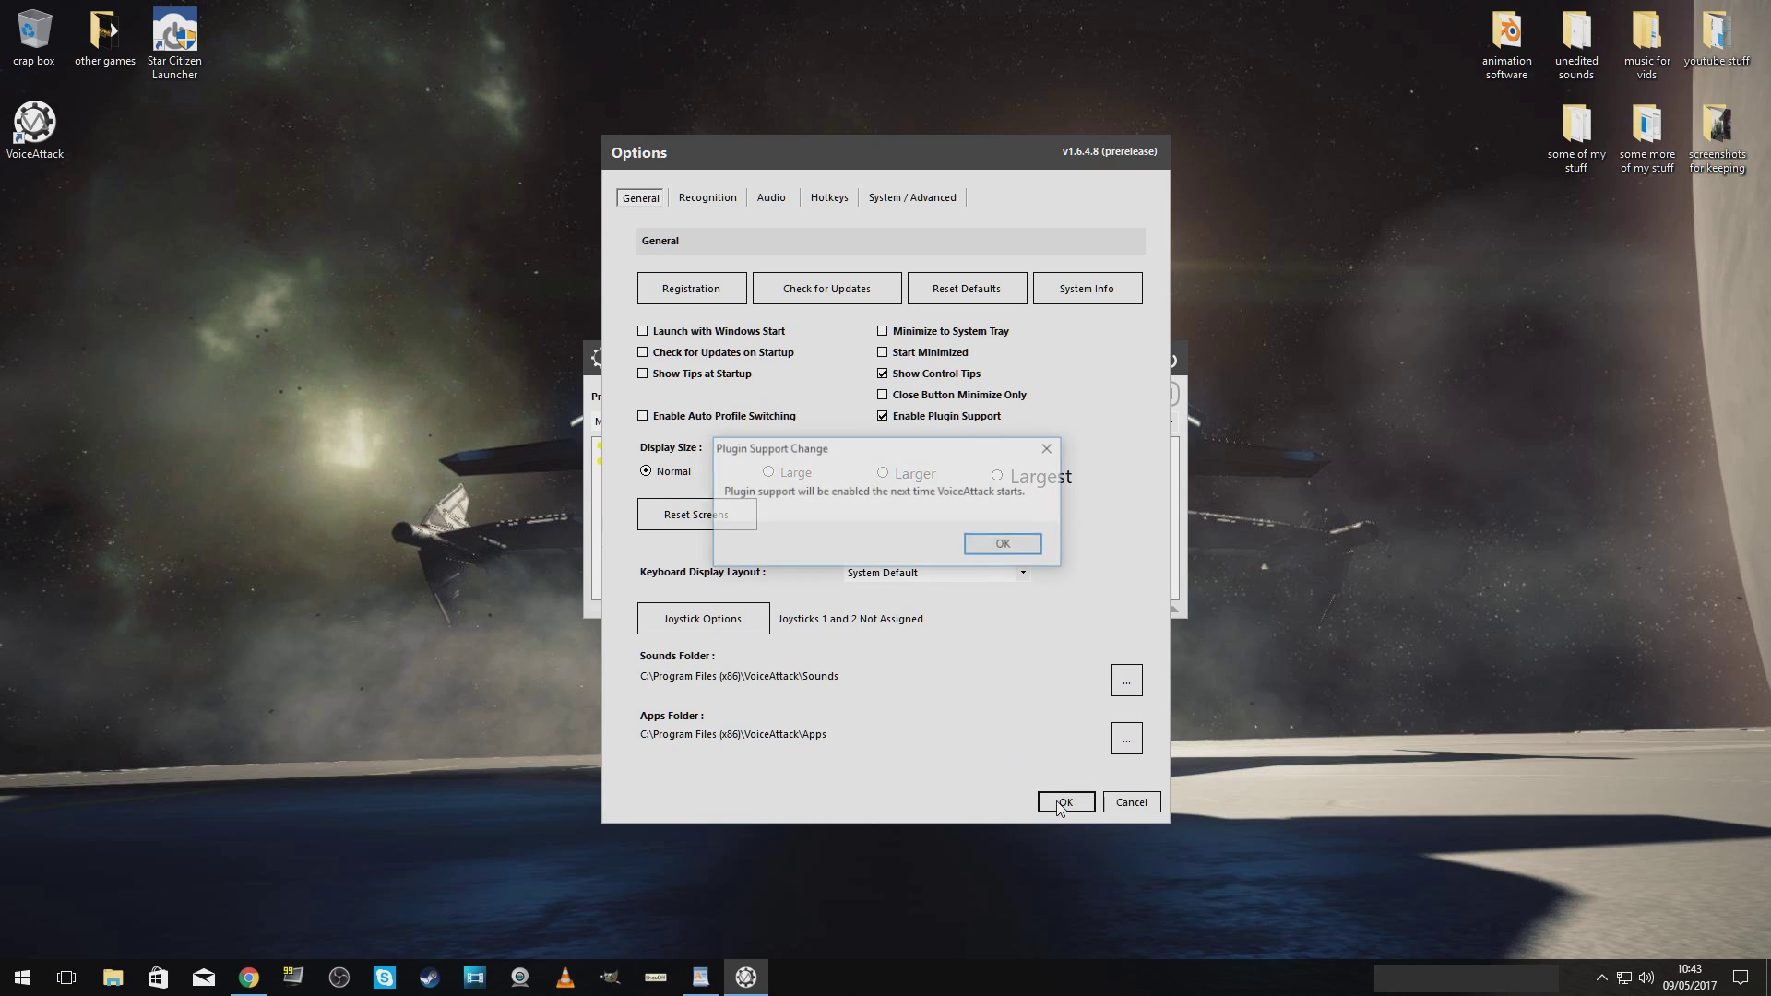
click(989, 553)
click(1169, 362)
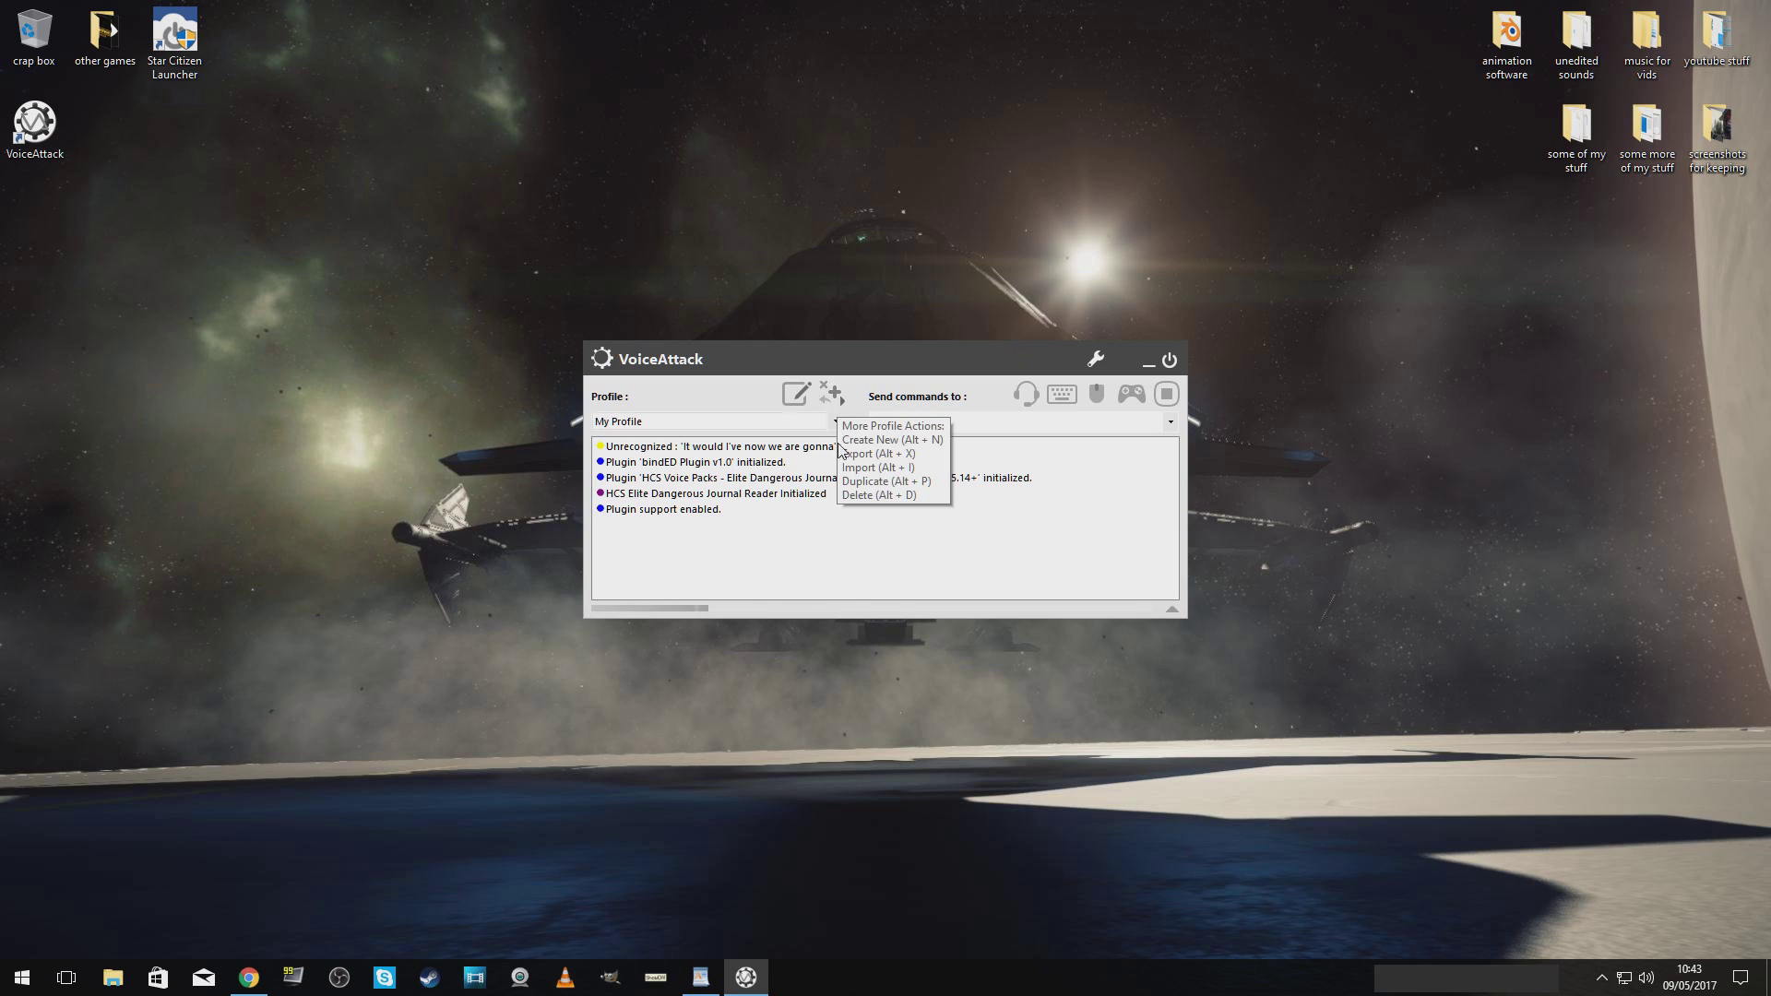
Start a profile import and browse to C:\Program Files (x86)\VoiceAttack\Sounds\hcspack-KATE.
click(832, 394)
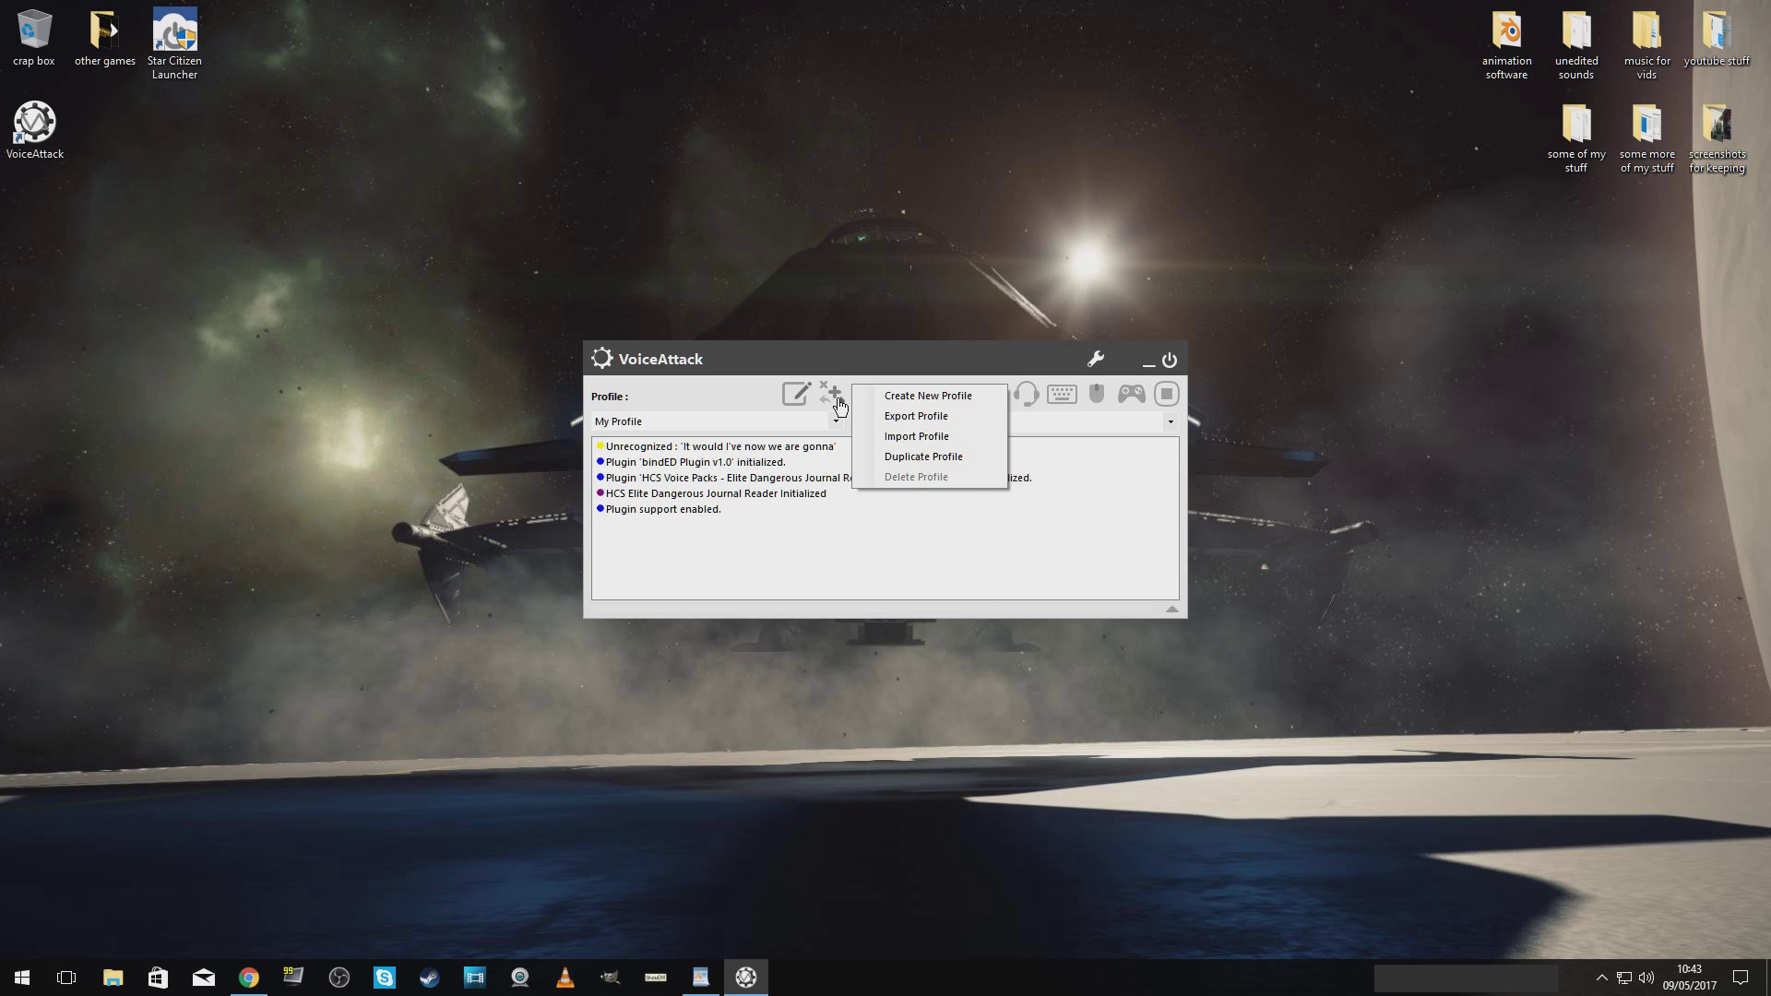
click(910, 437)
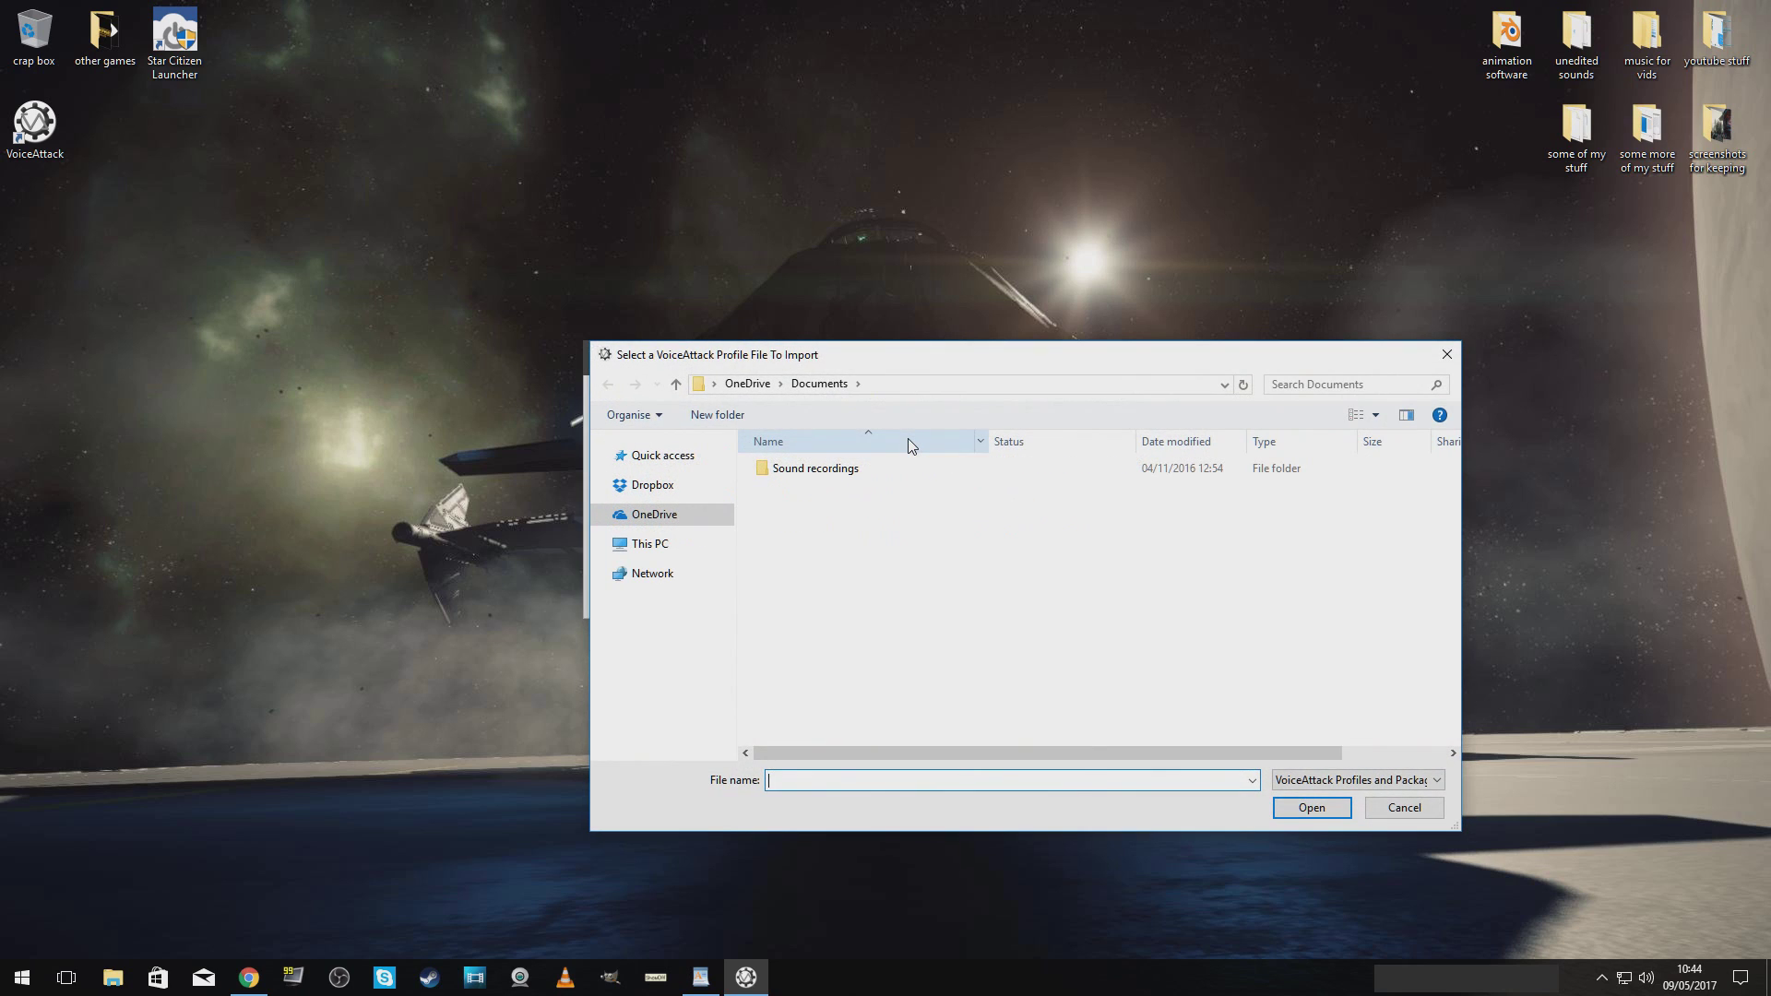
click(648, 544)
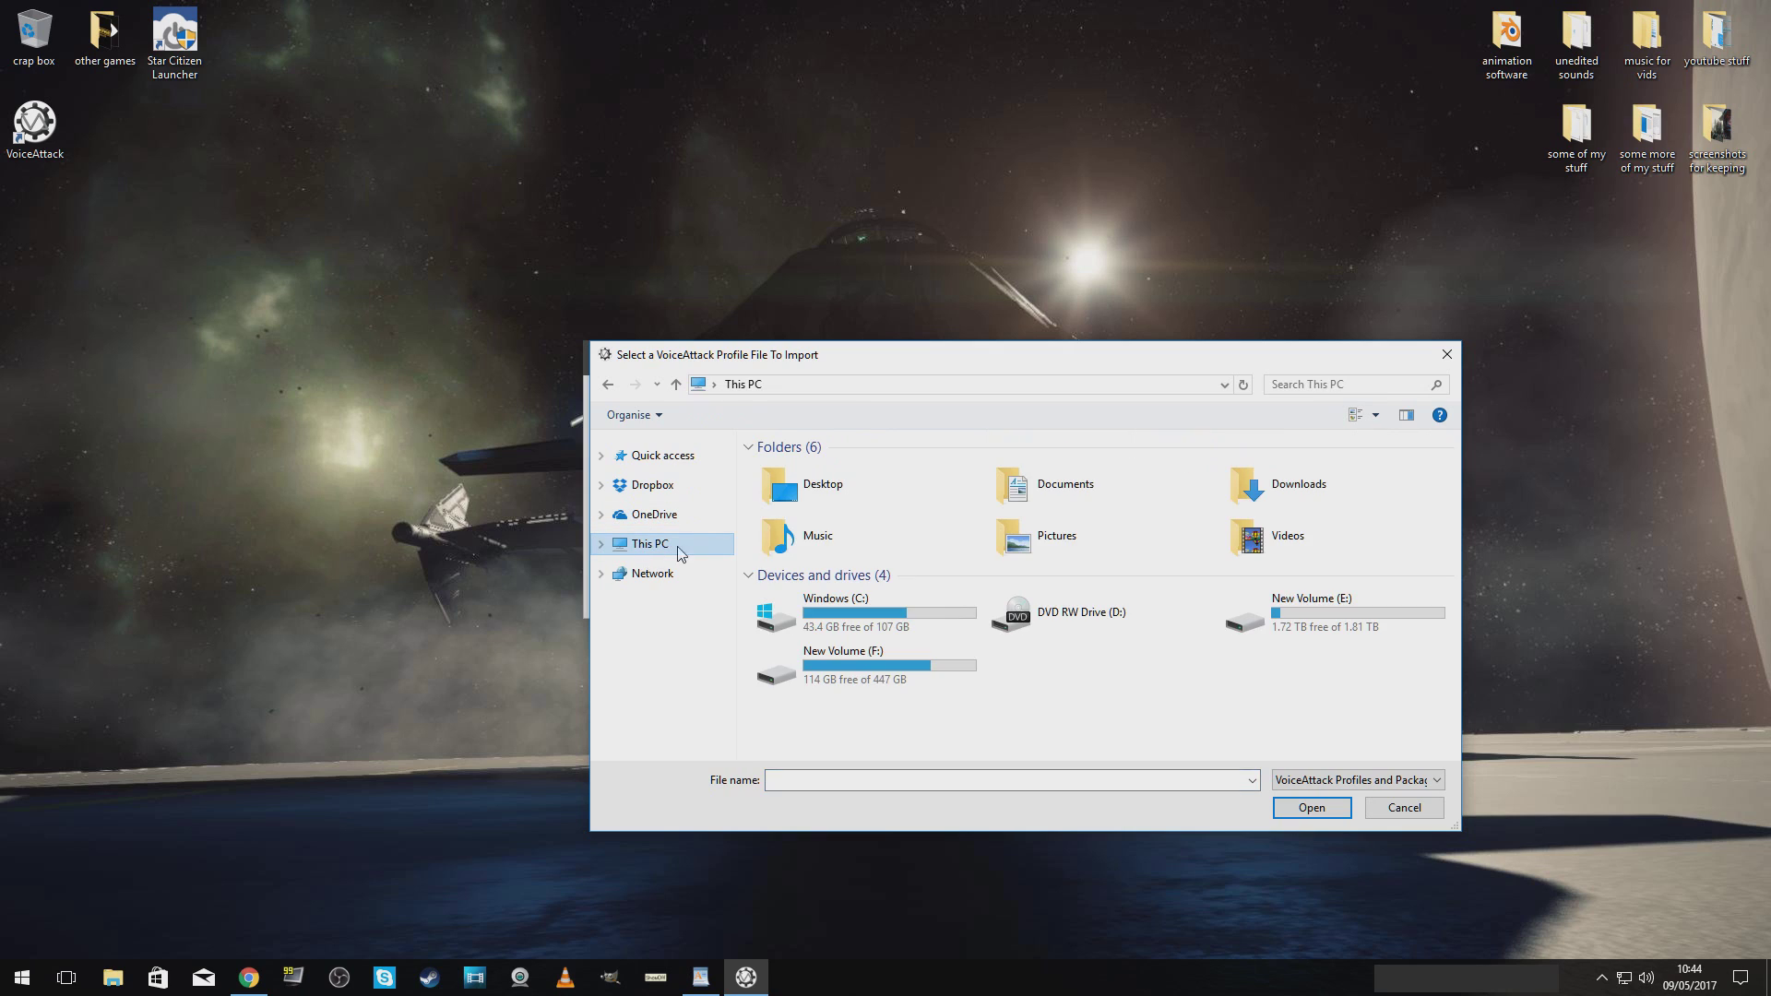
double_click(818, 593)
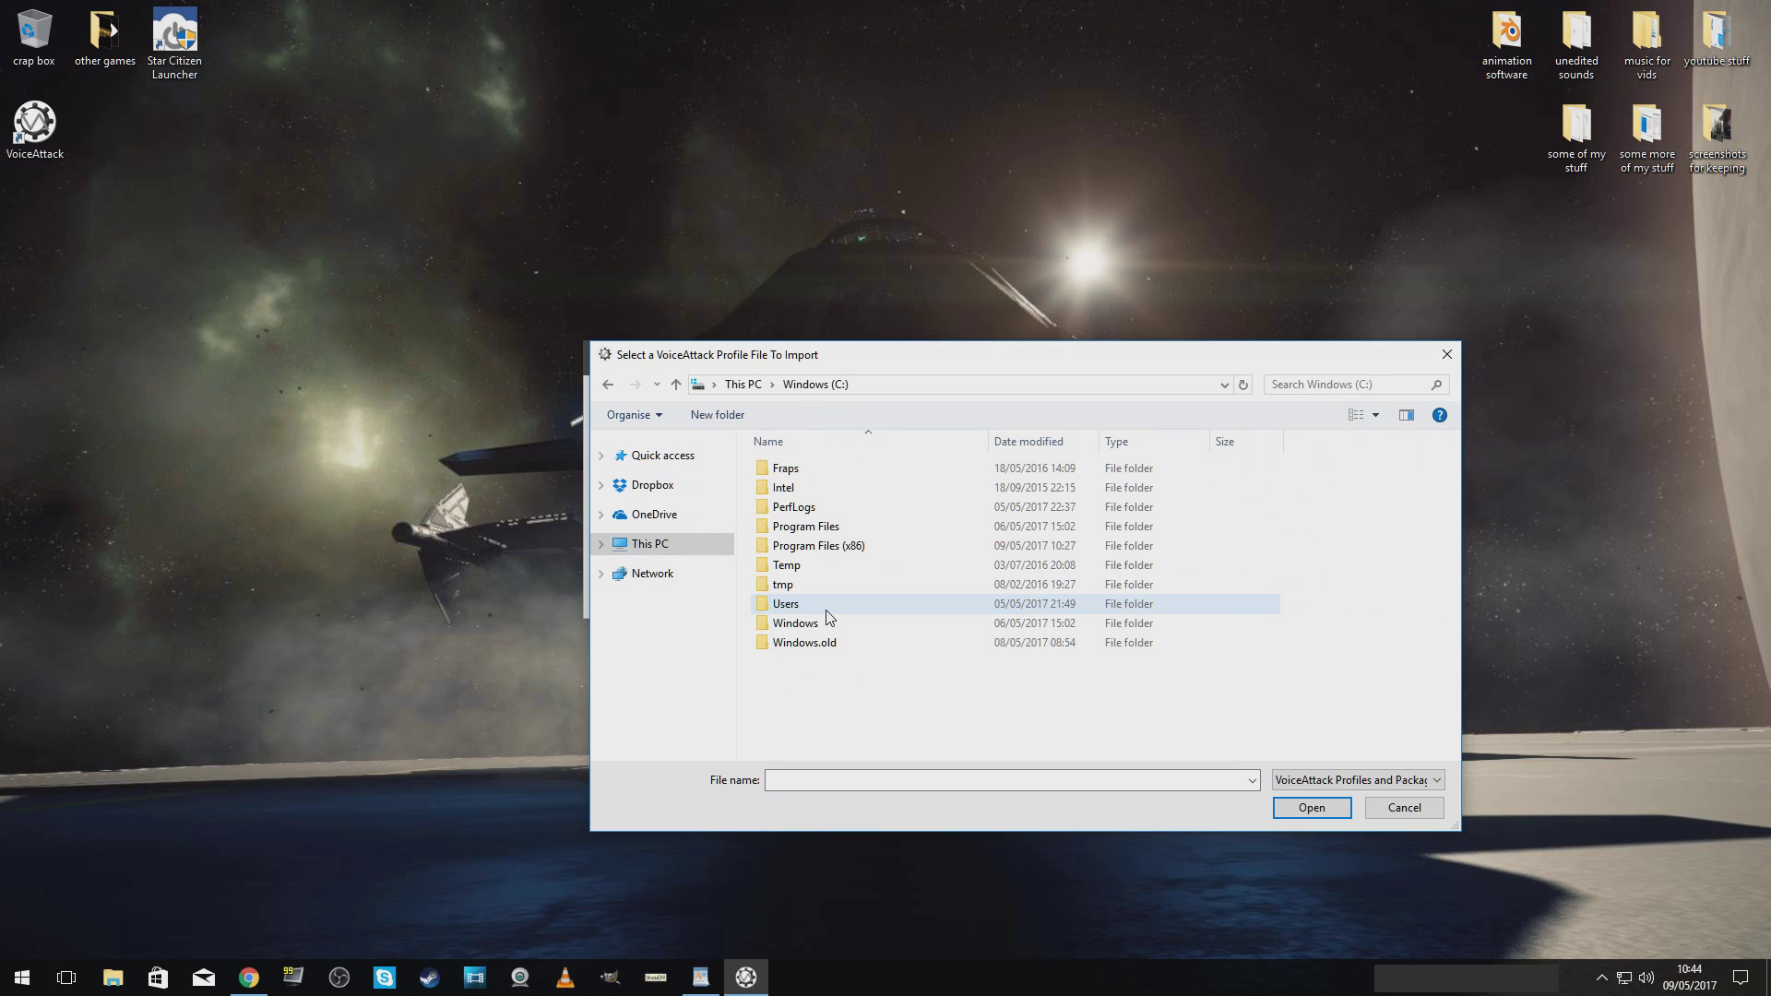
double_click(813, 552)
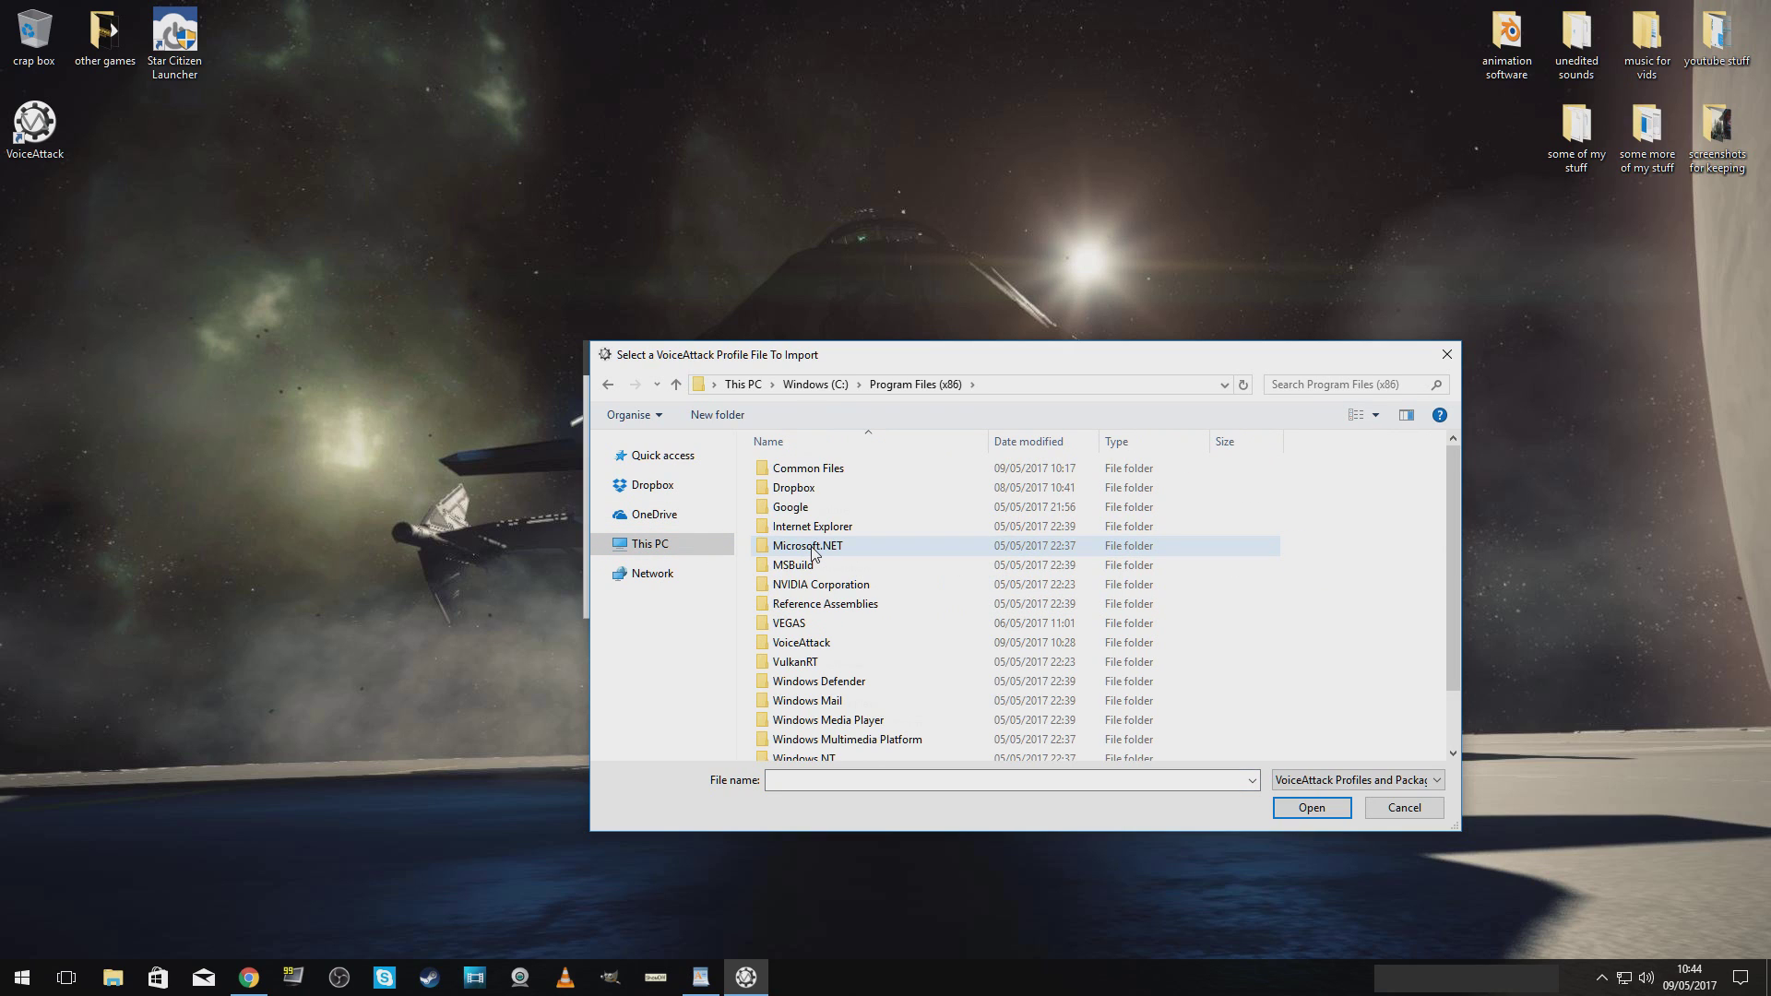
double_click(828, 632)
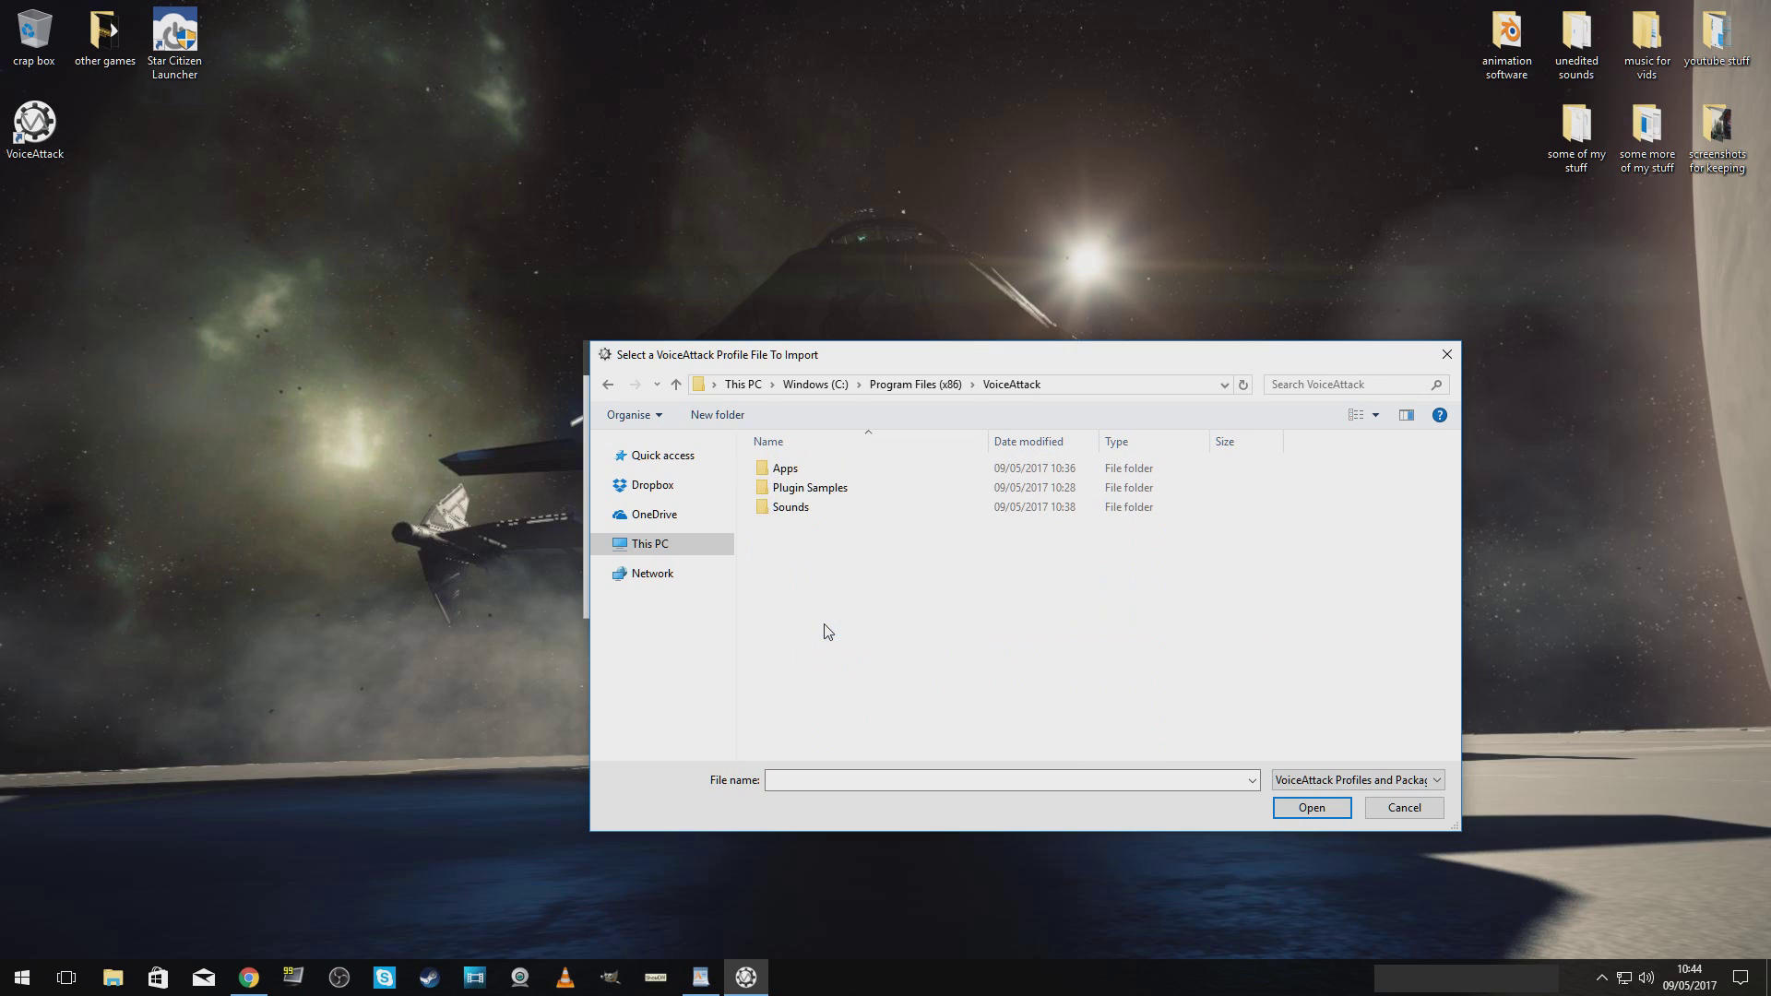
double_click(791, 507)
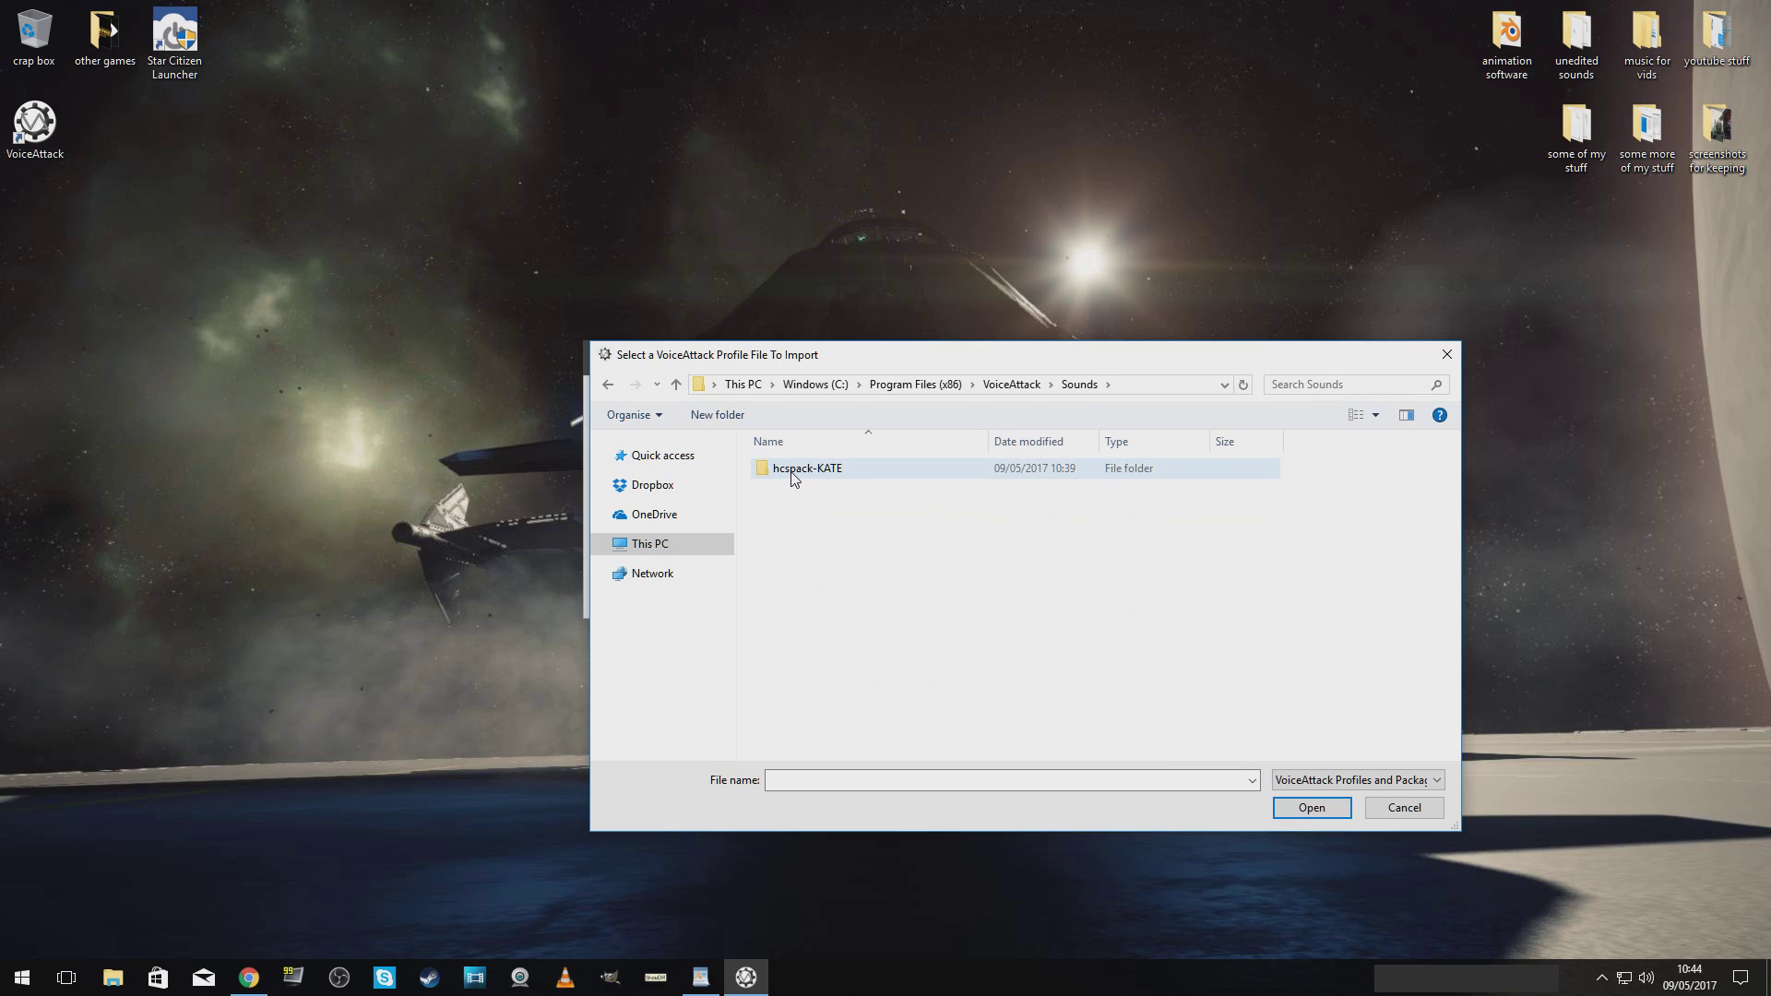
double_click(792, 472)
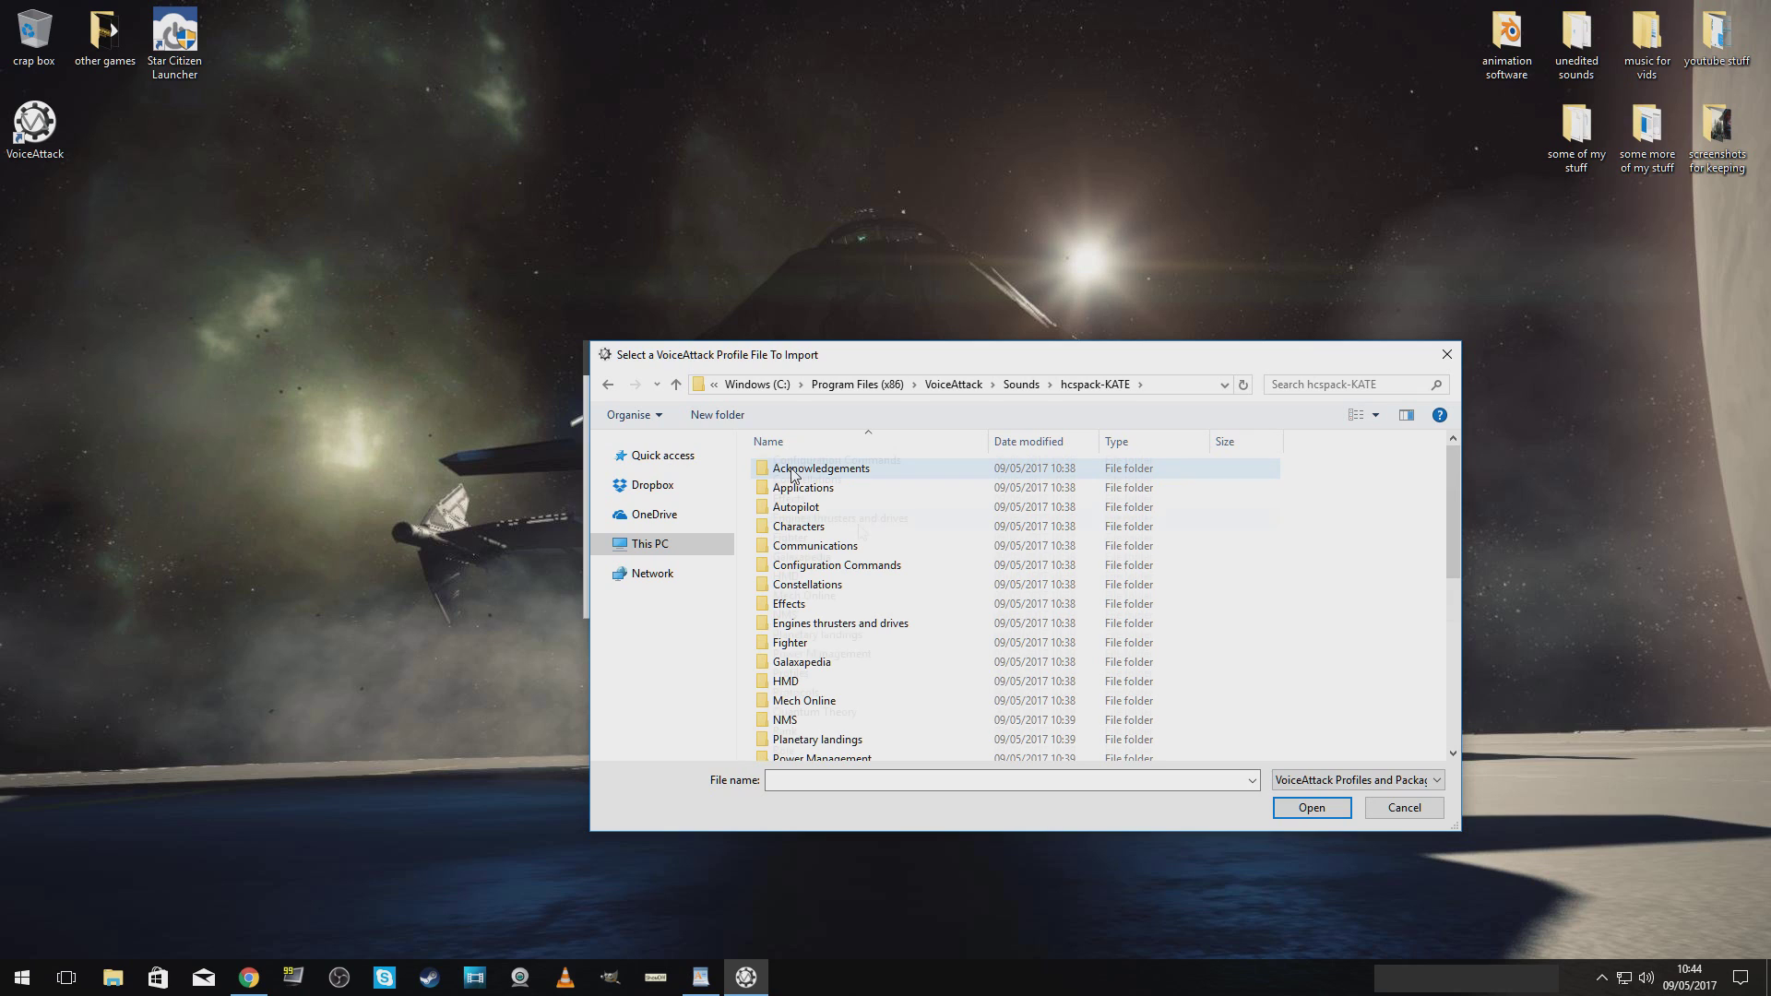
Import Star Citizen Kate - 2.6 - Full house Profile.vap from the pack's Profiles\Star Citizen folder.
scroll(812, 498, down, 2)
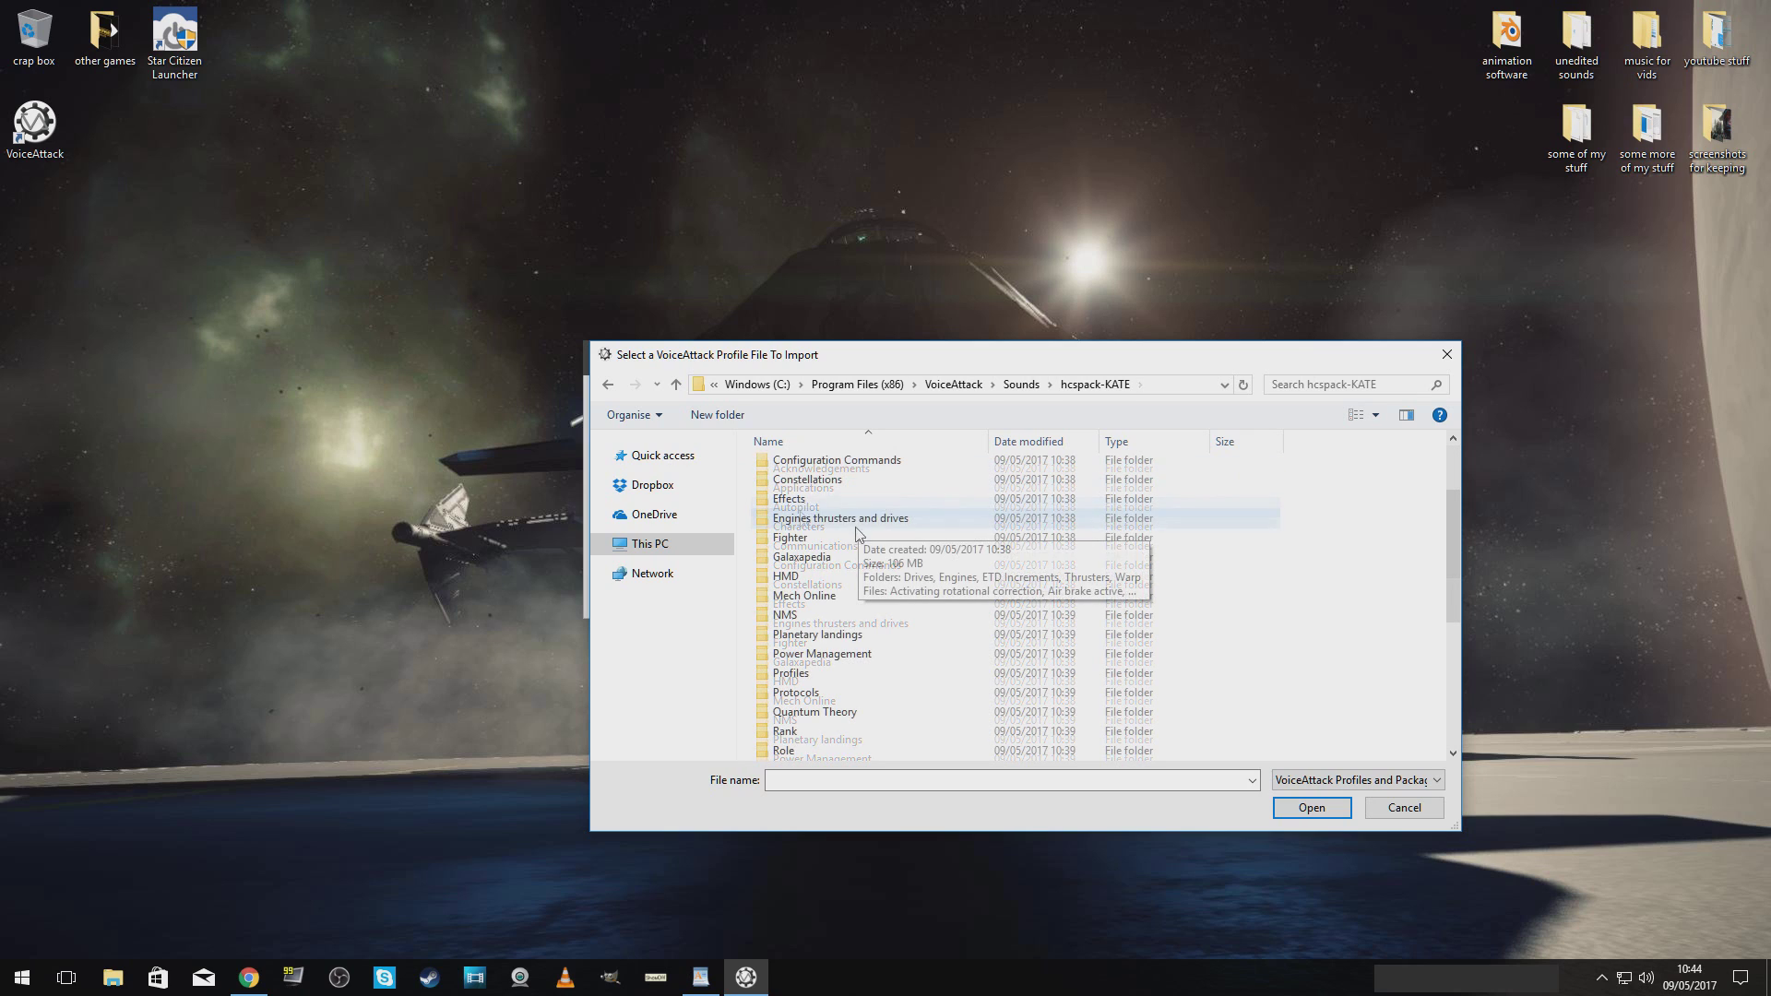
double_click(801, 674)
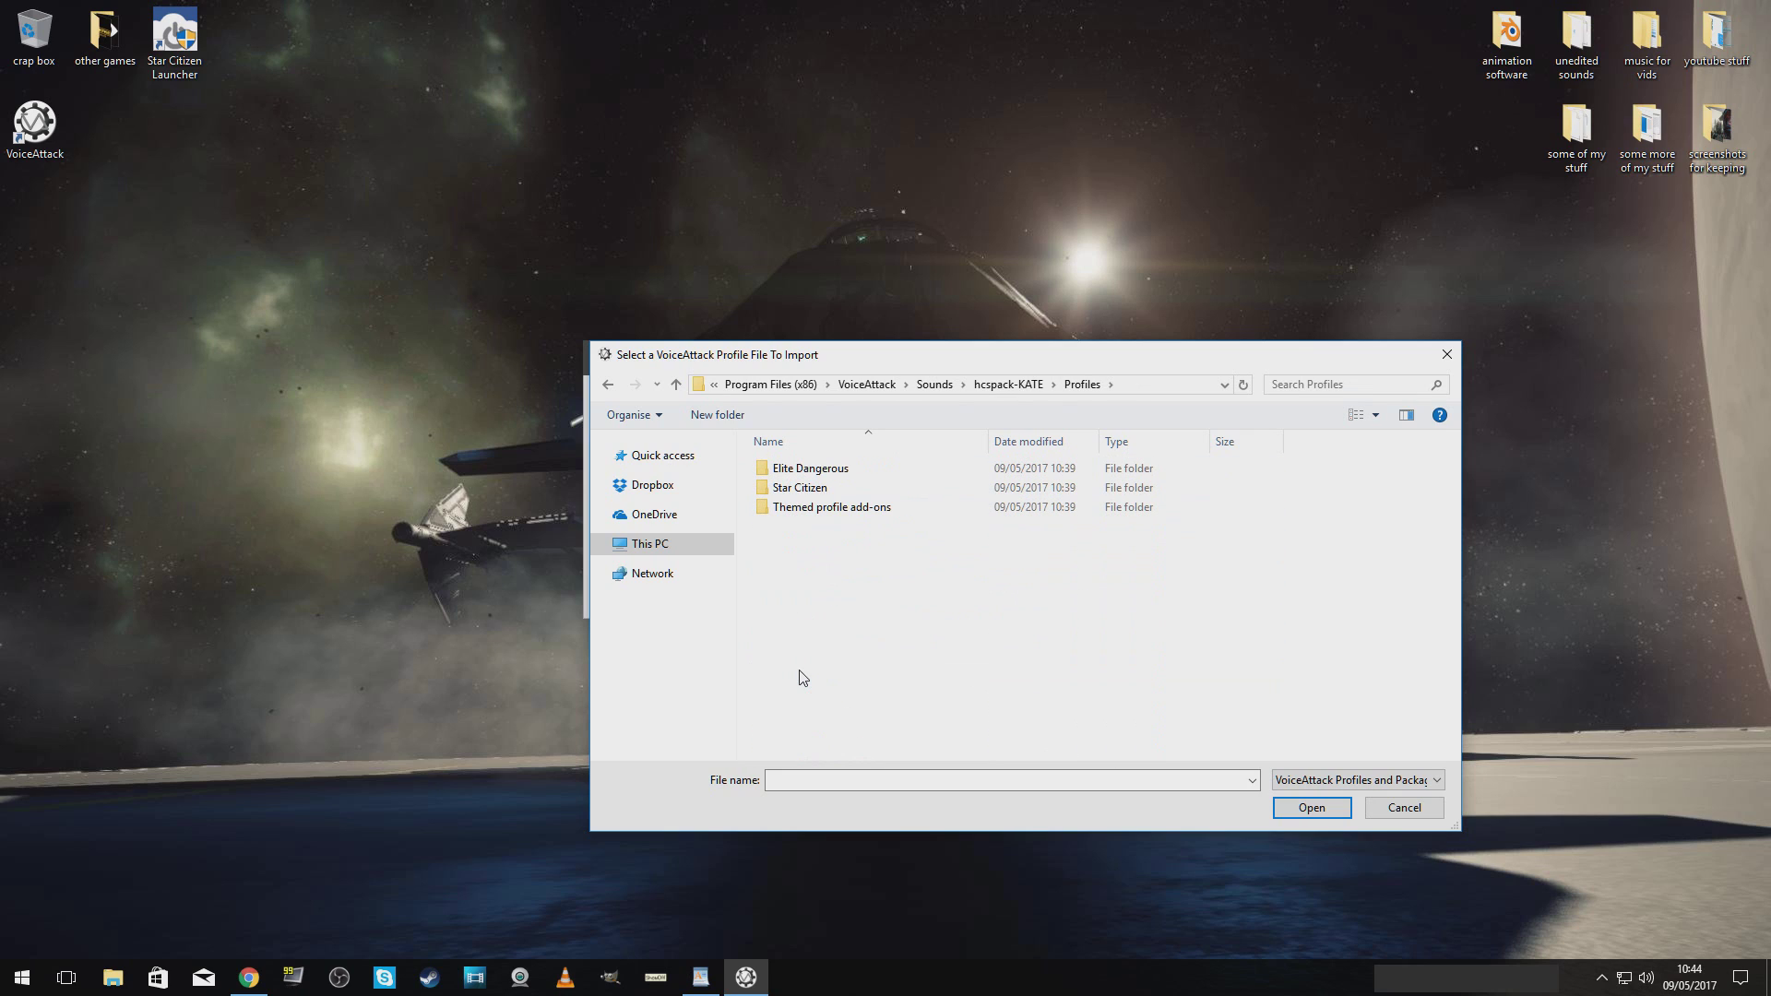
double_click(792, 491)
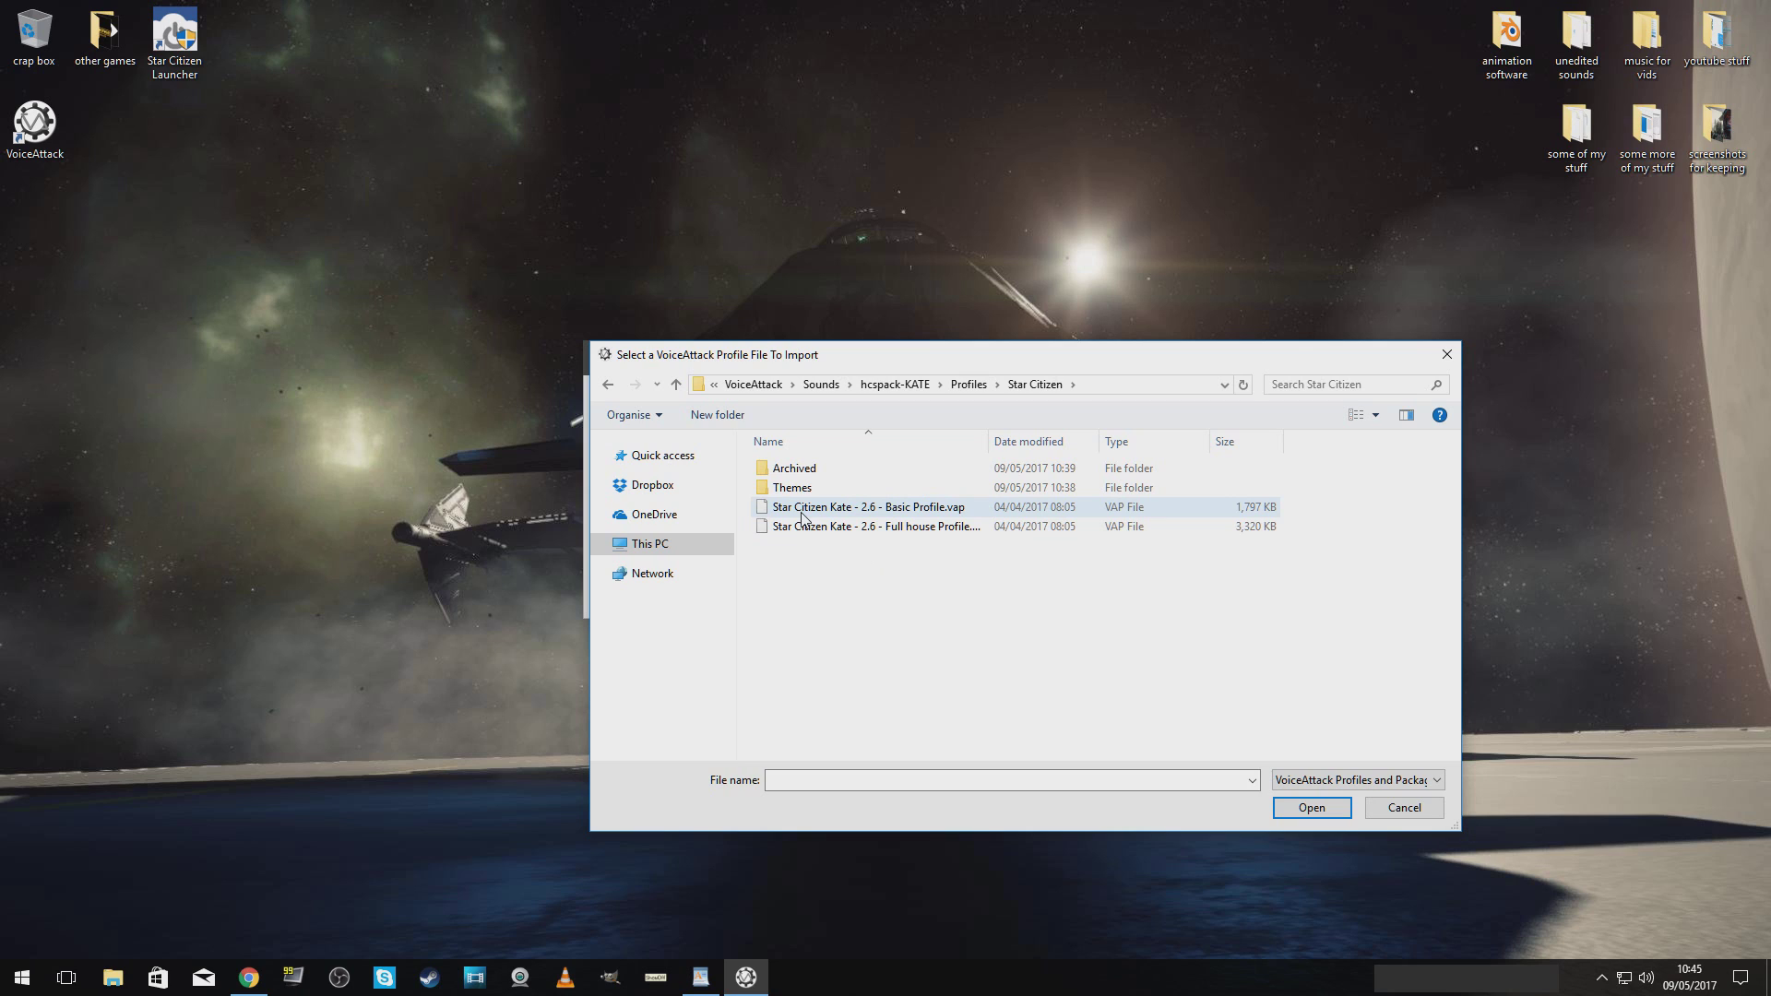
click(804, 528)
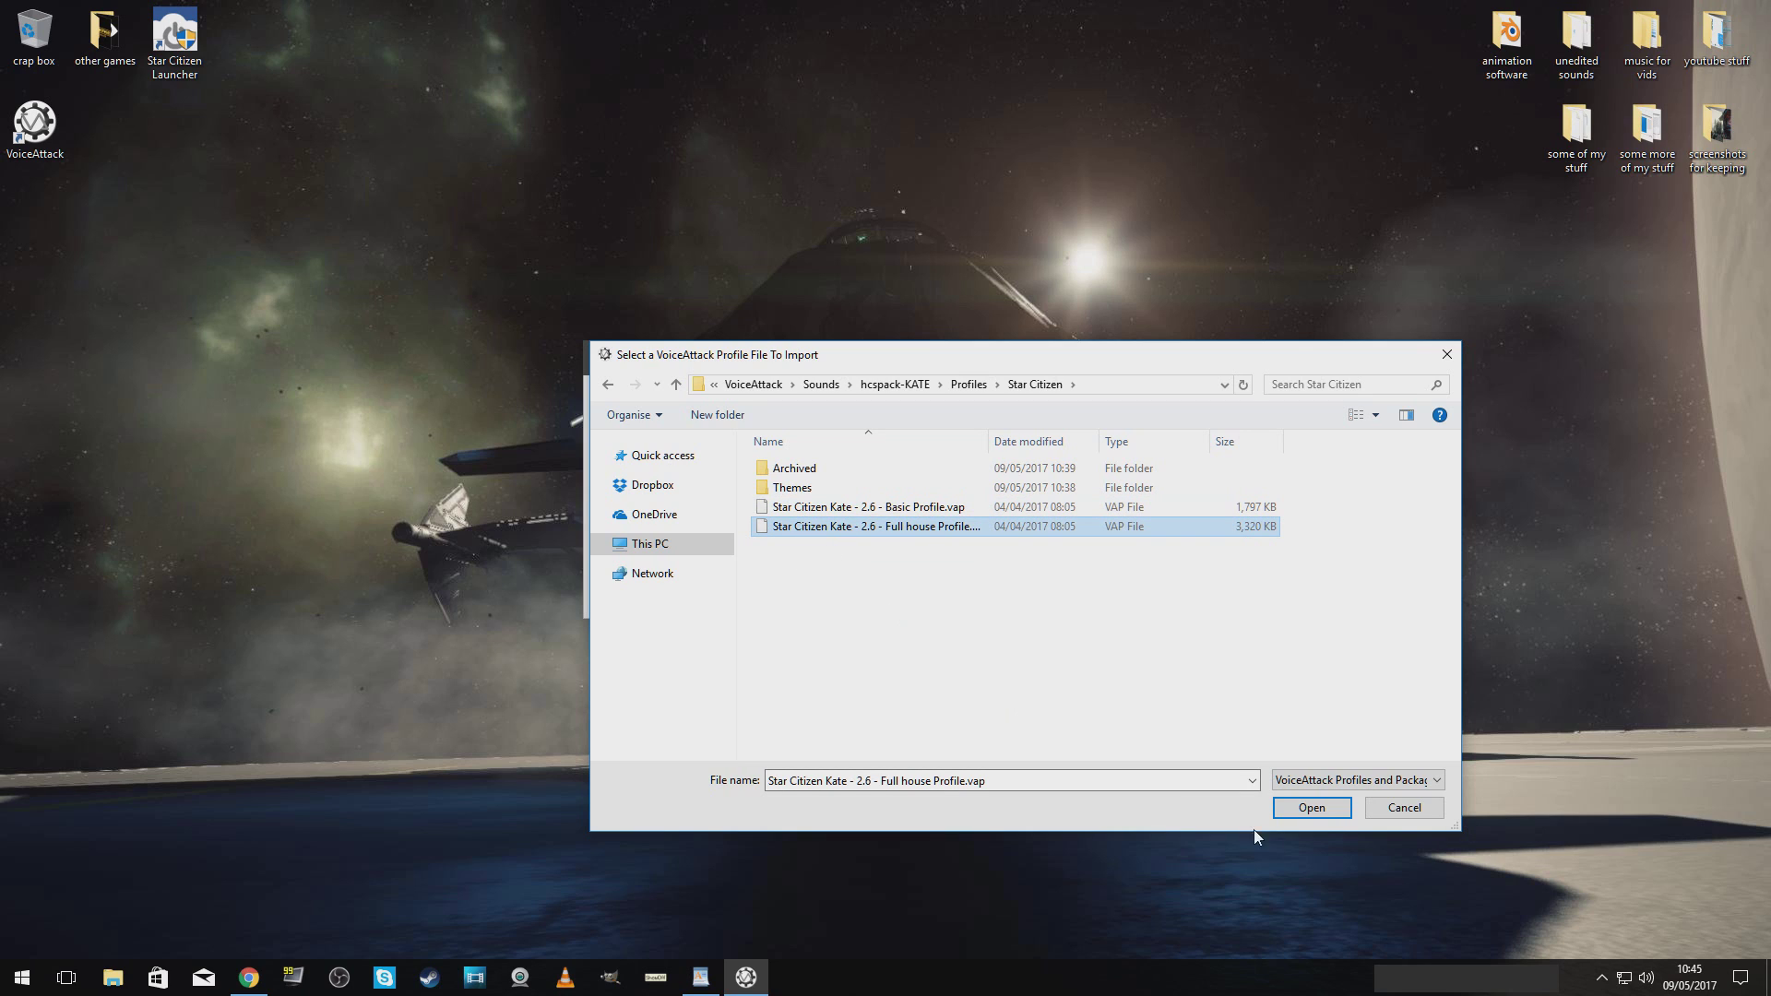
click(1314, 808)
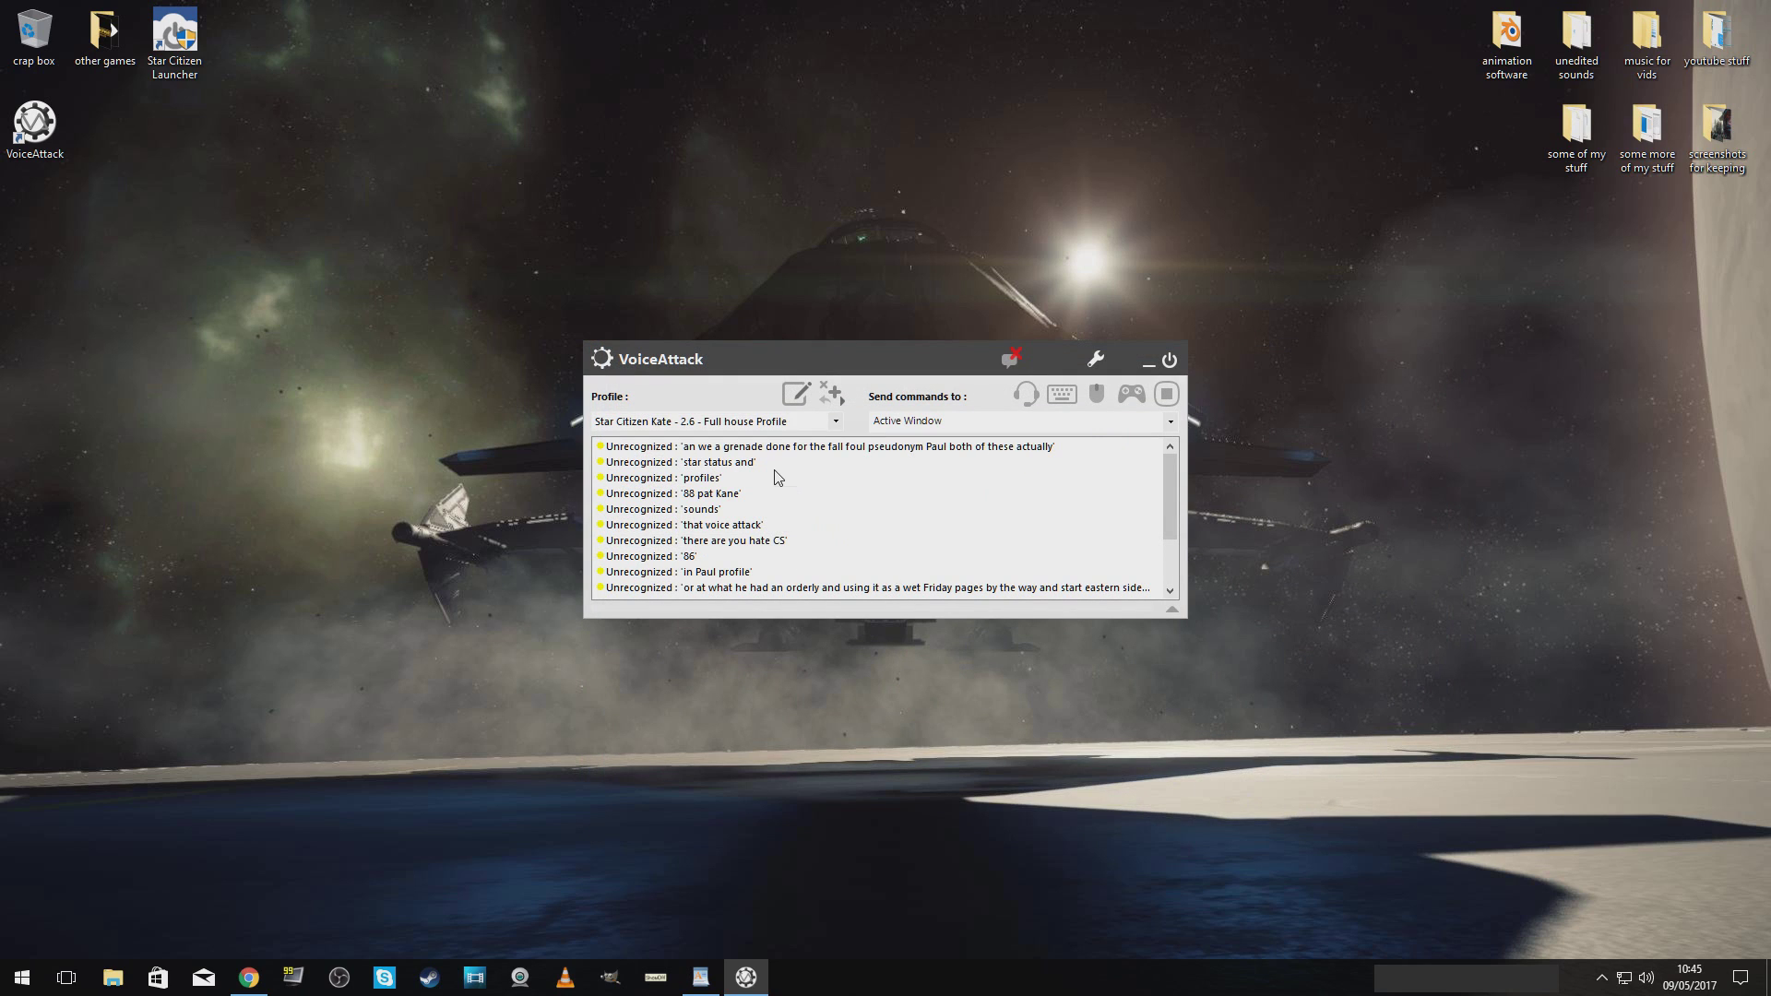
Import Star Citizen Kate - 2.6 - Basic Profile.vap from the same Star Citizen folder as a second profile.
click(843, 404)
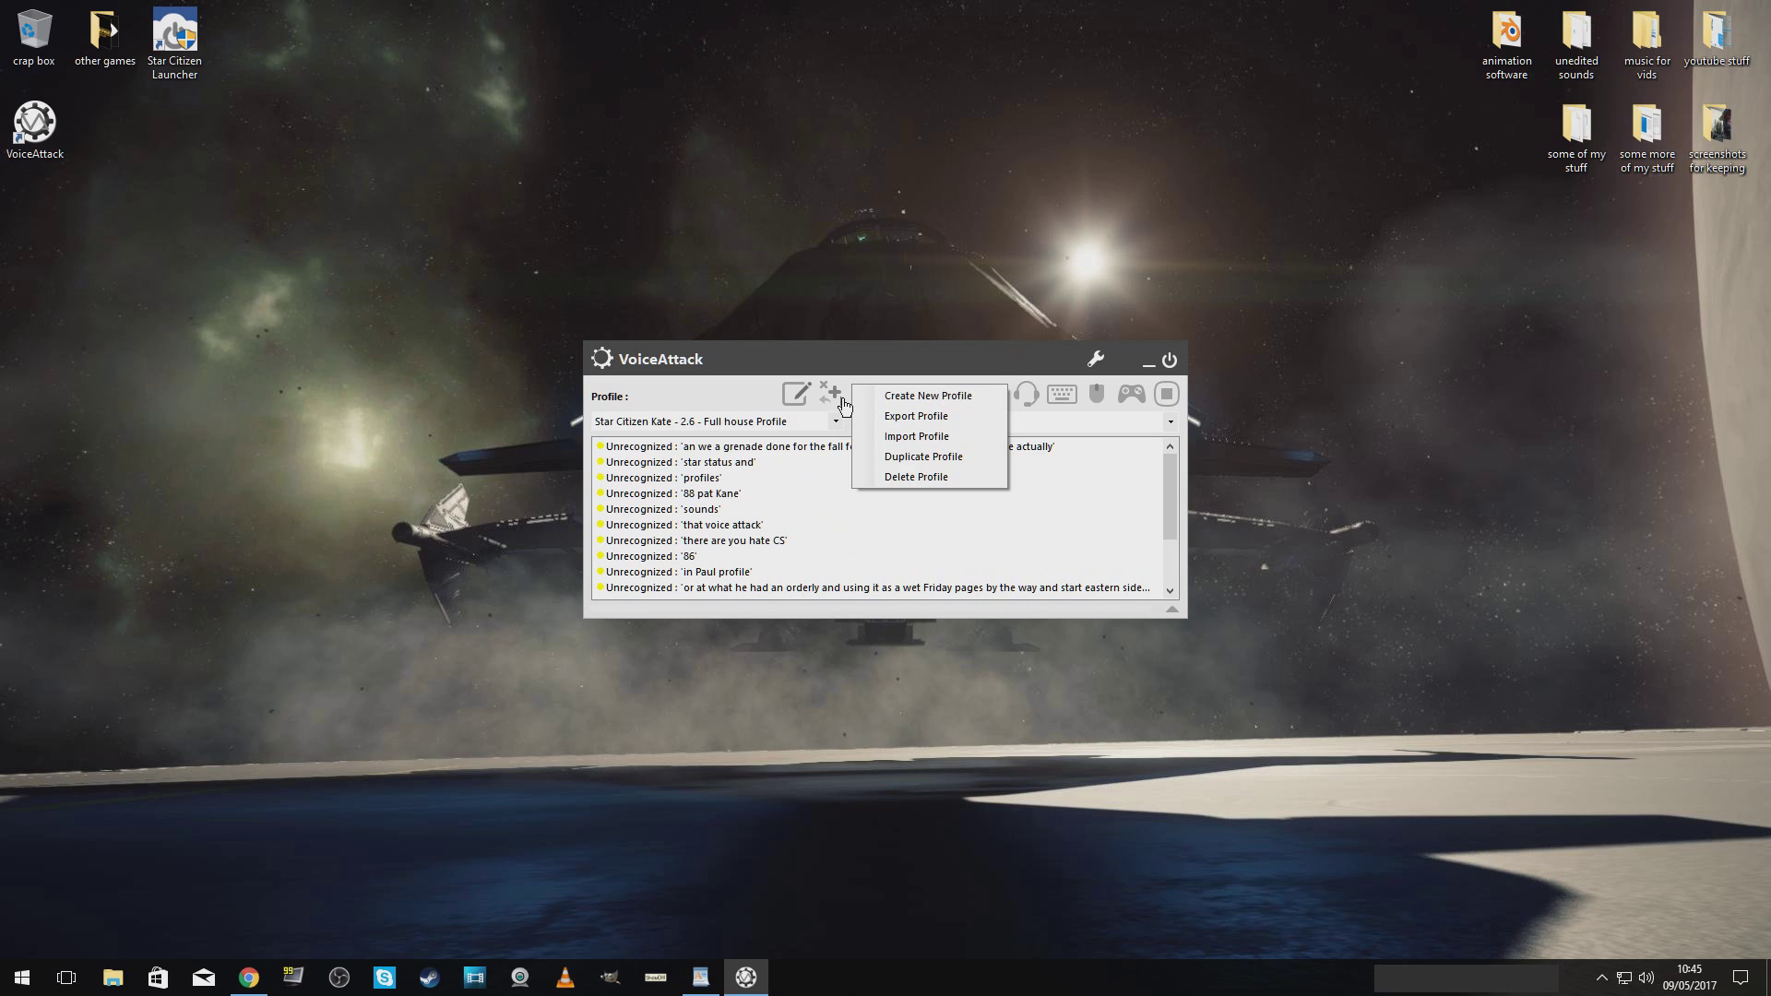
click(904, 433)
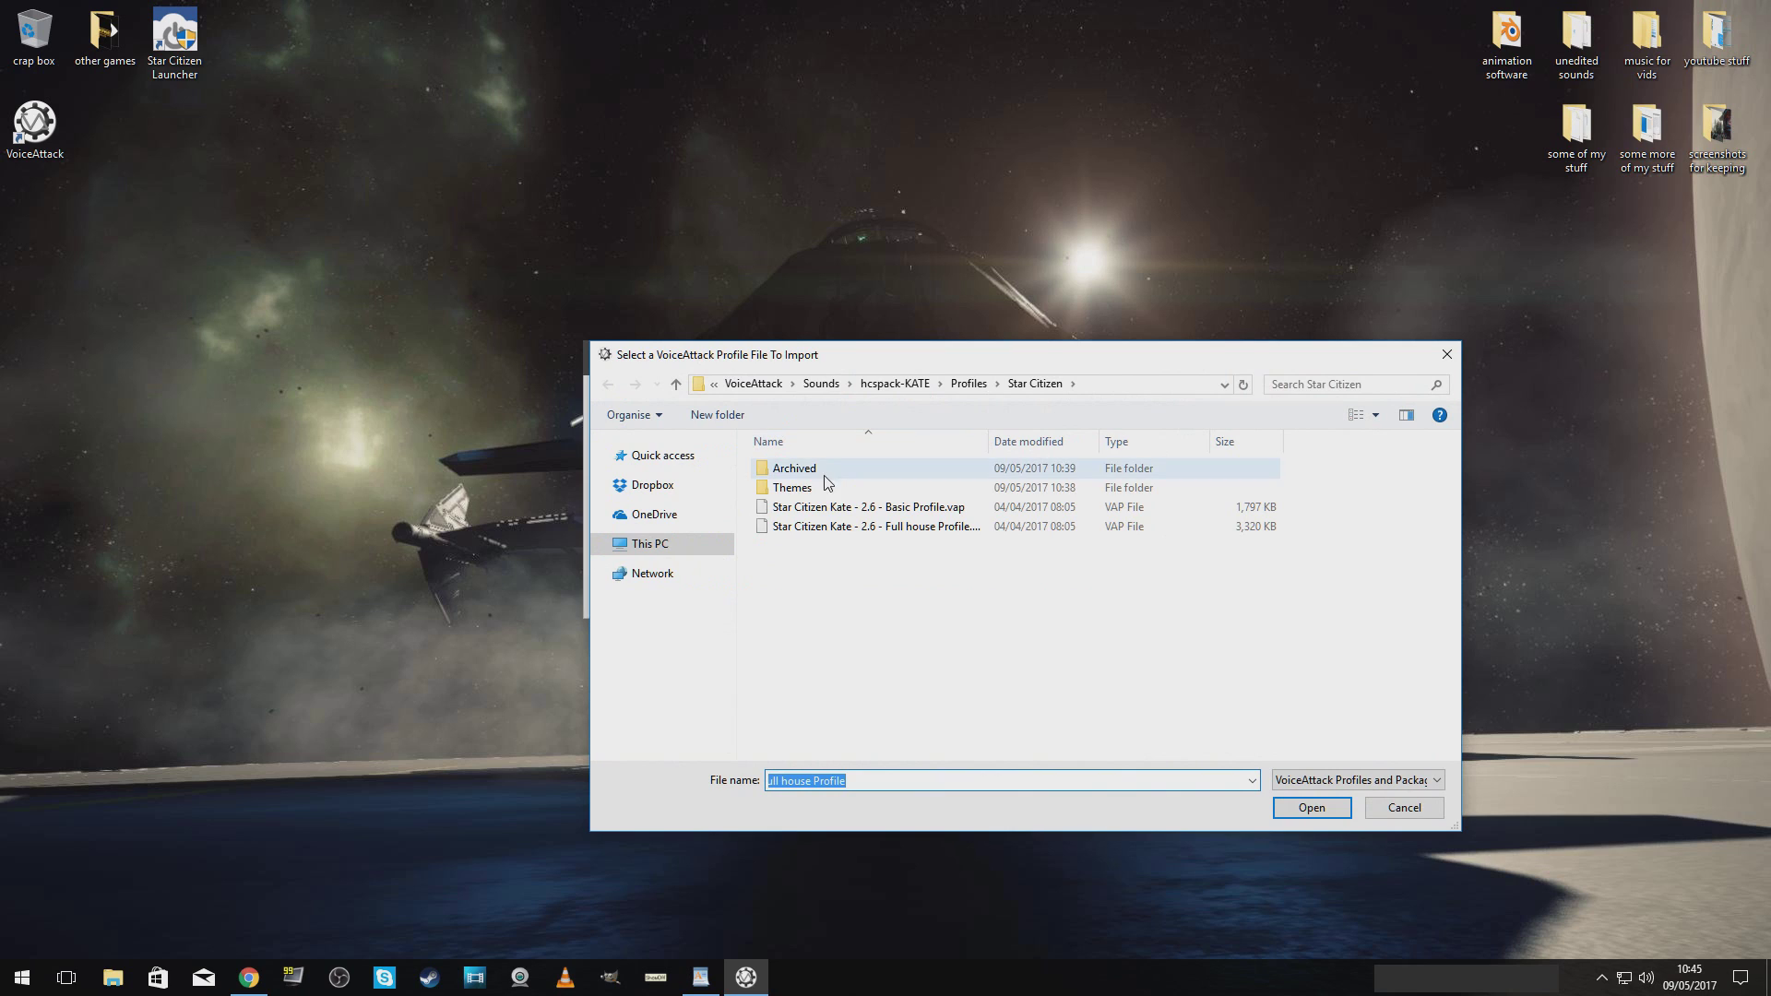
double_click(849, 509)
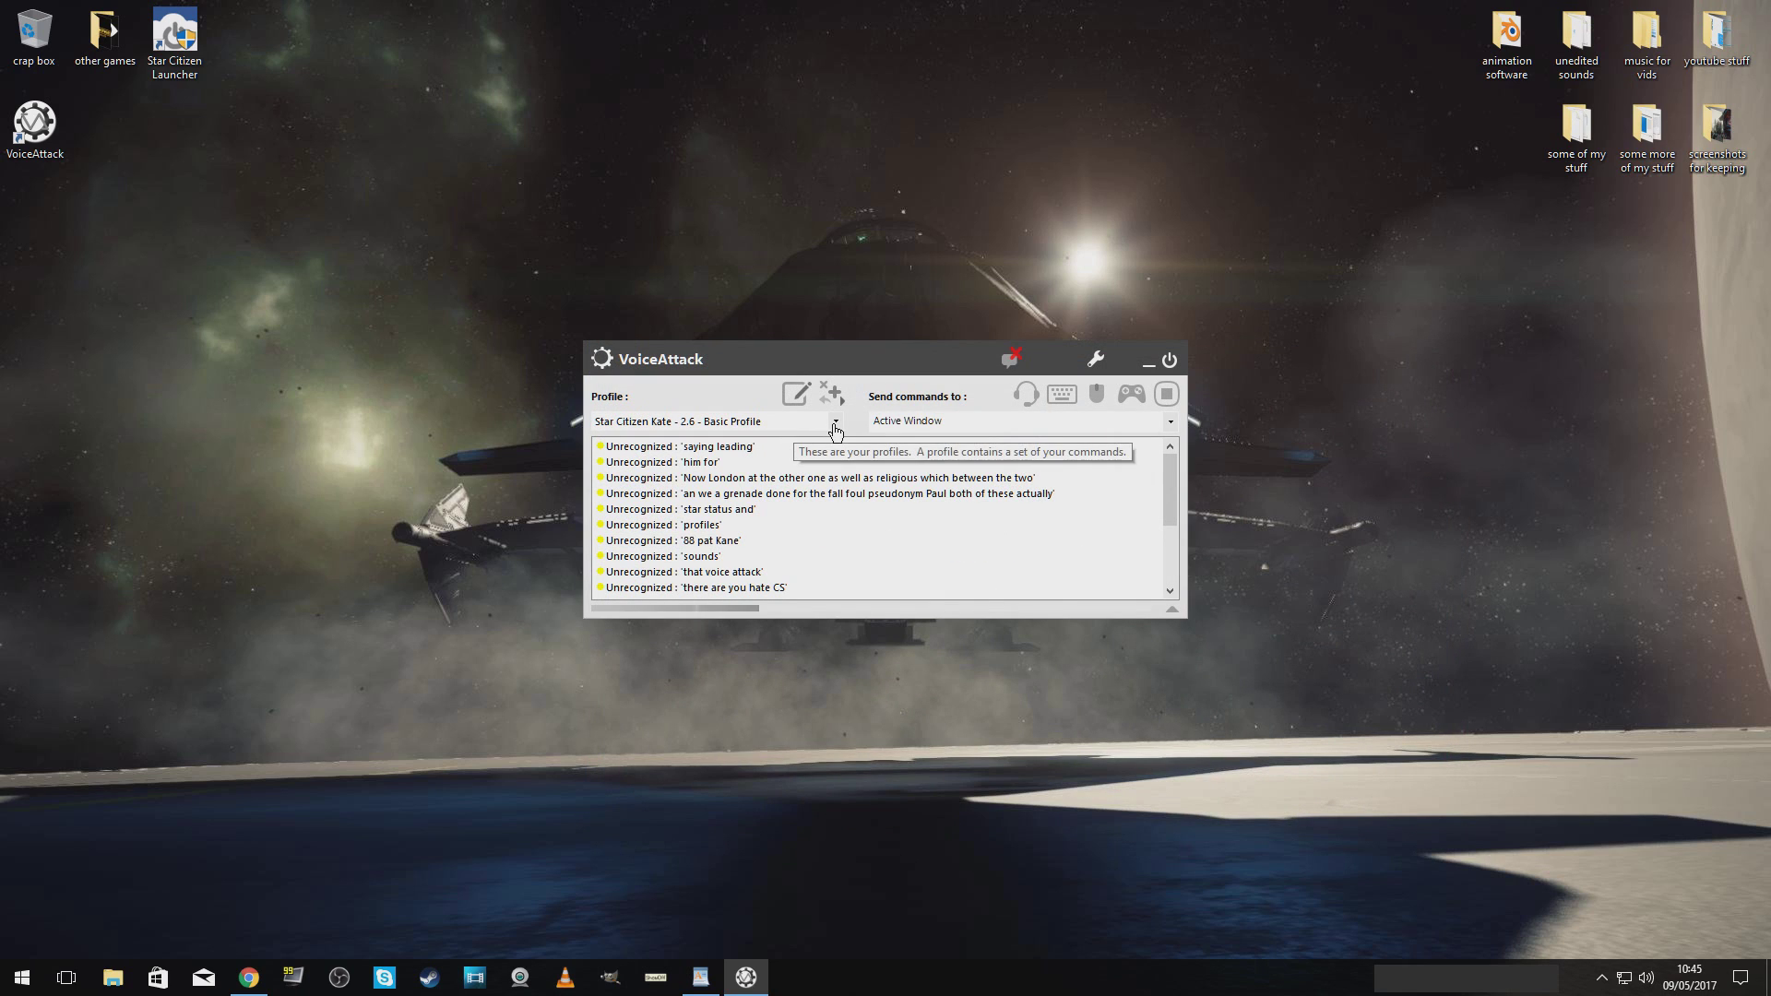
Switch the active profile to Star Citizen Kate - 2.6 - Full house Profile and resume listening for voice commands.
click(834, 421)
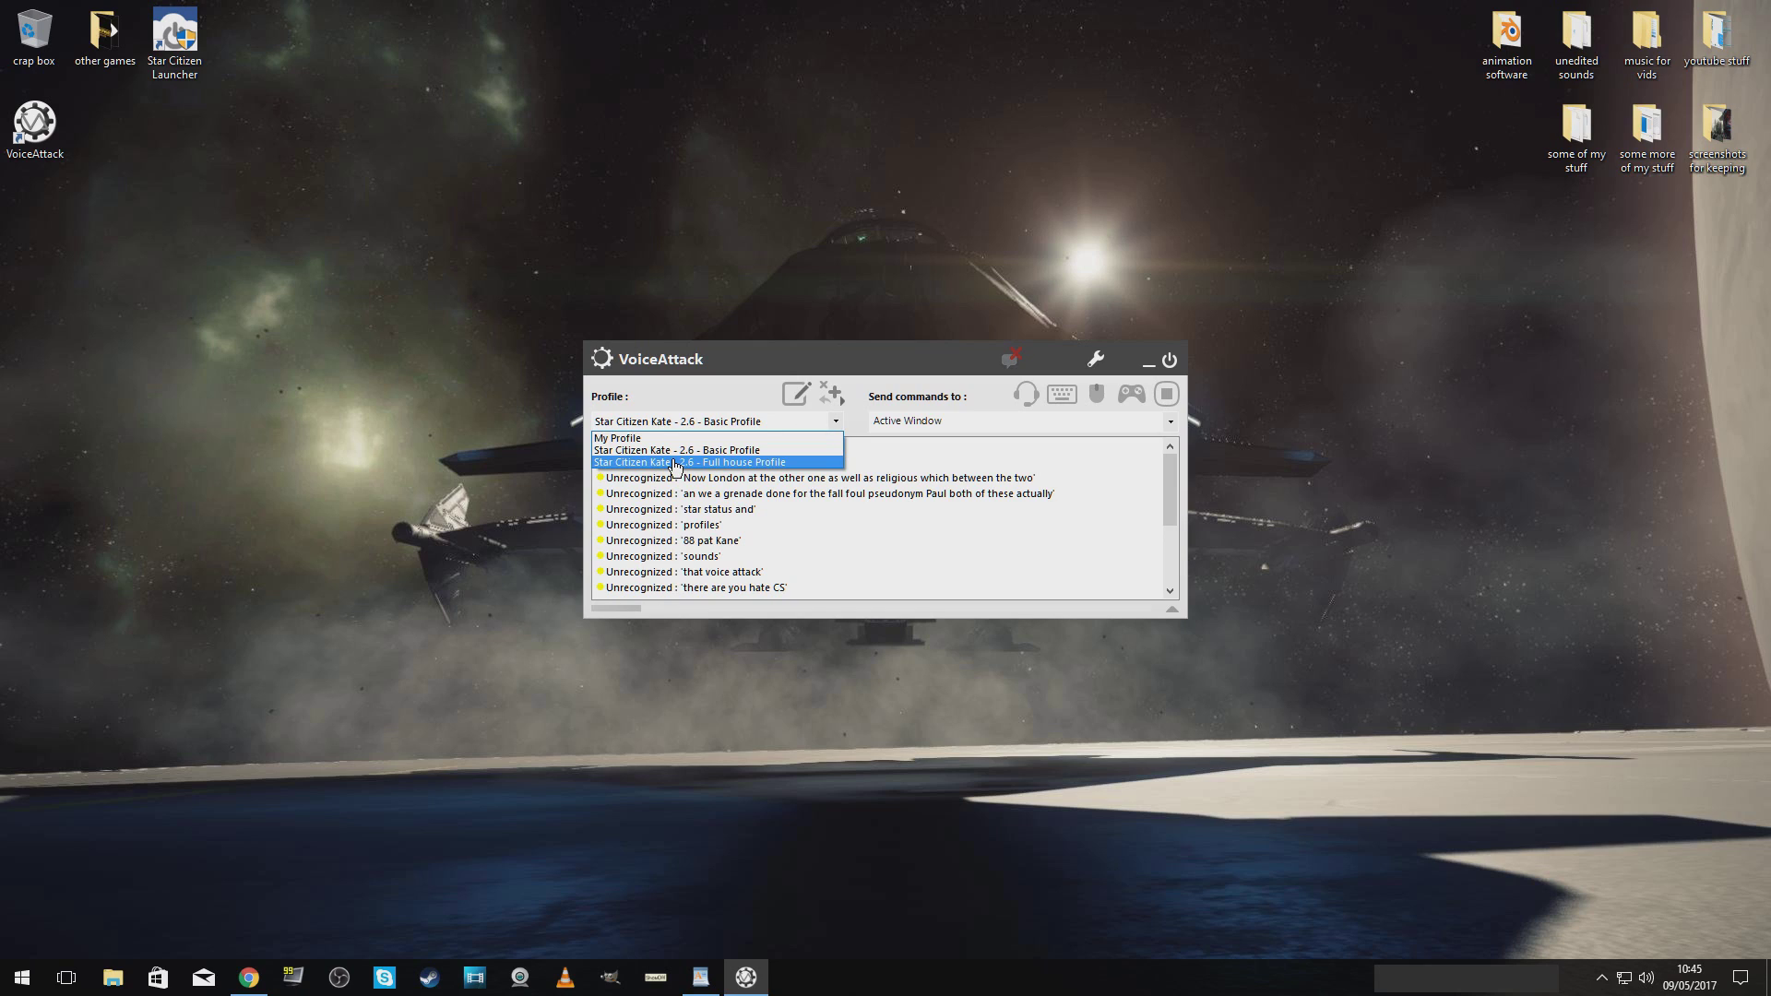
click(674, 463)
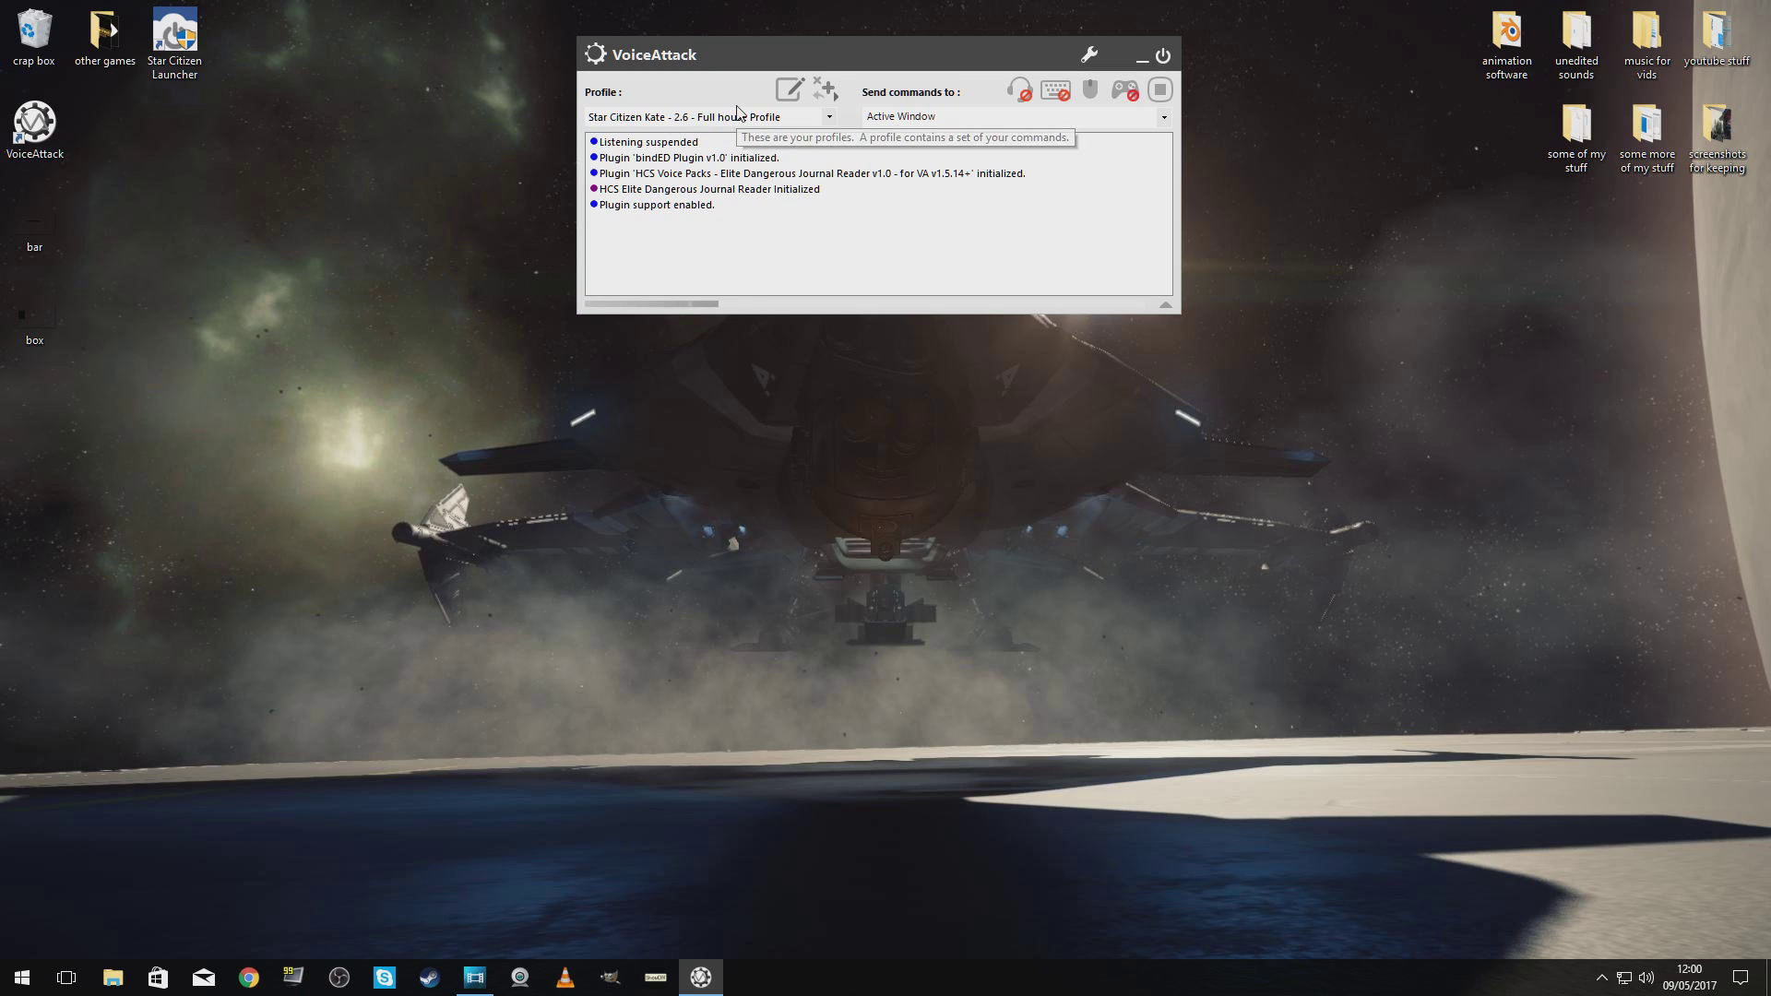
click(1018, 89)
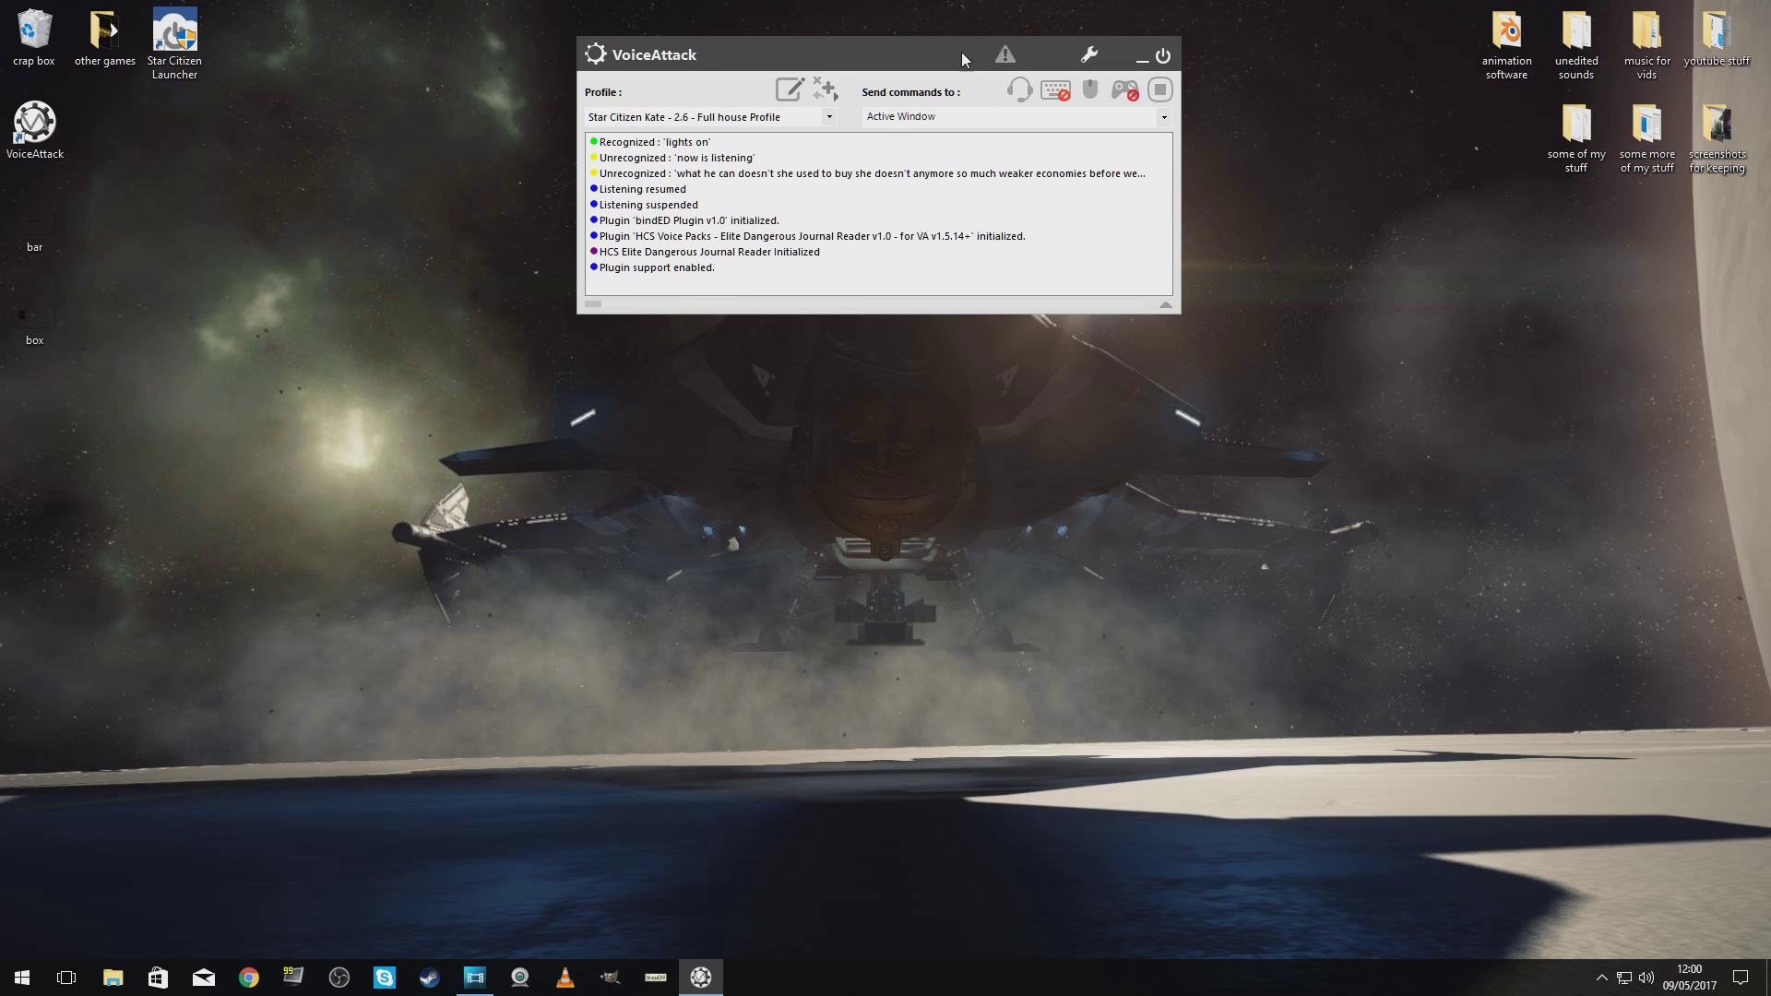
drag(961, 52, 969, 63)
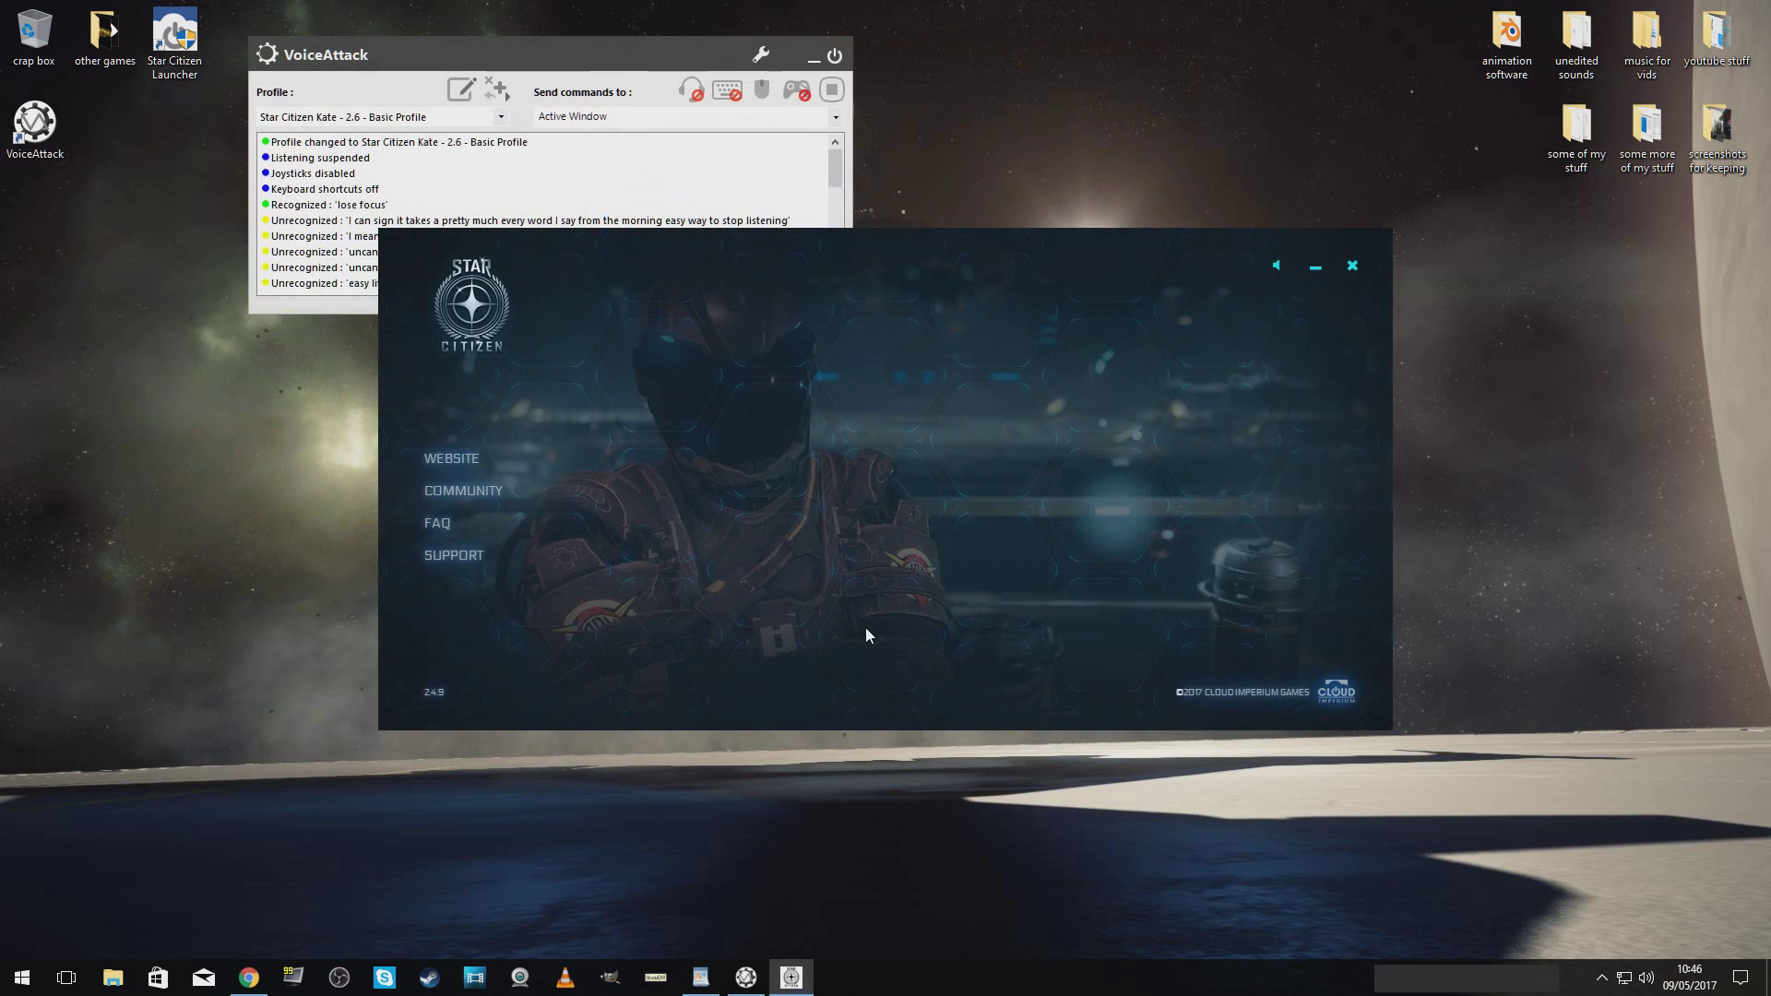
click(1362, 266)
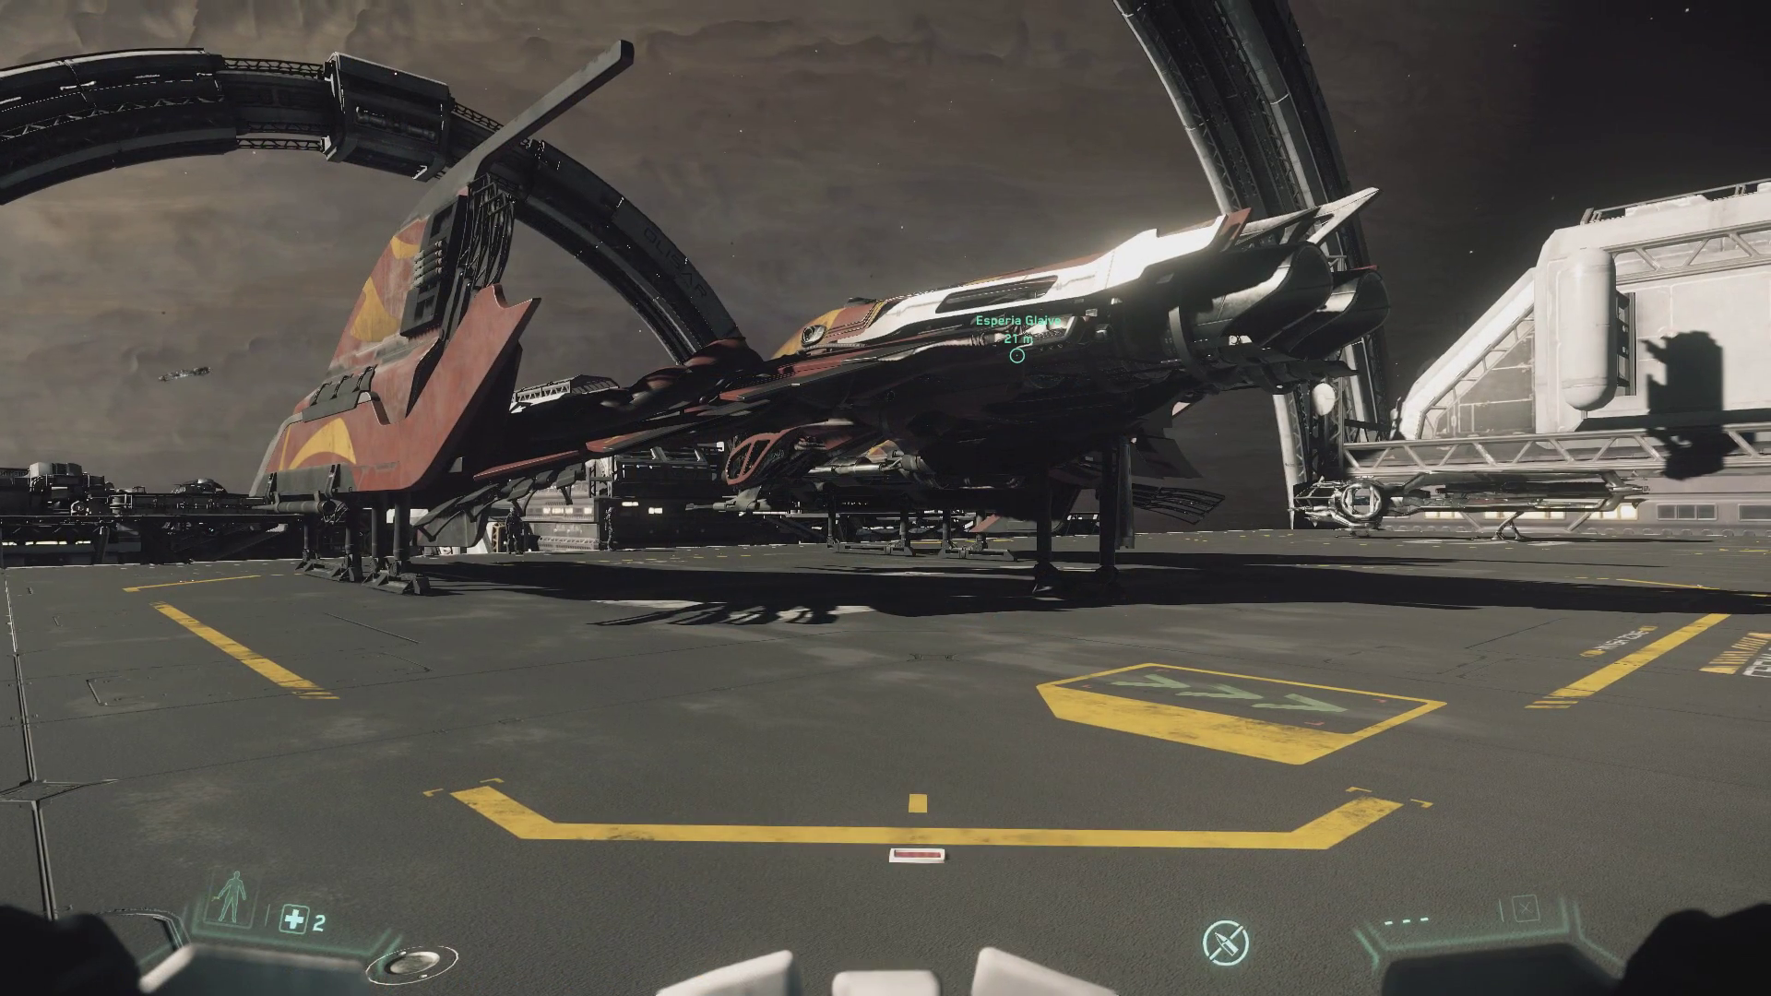
key(w)
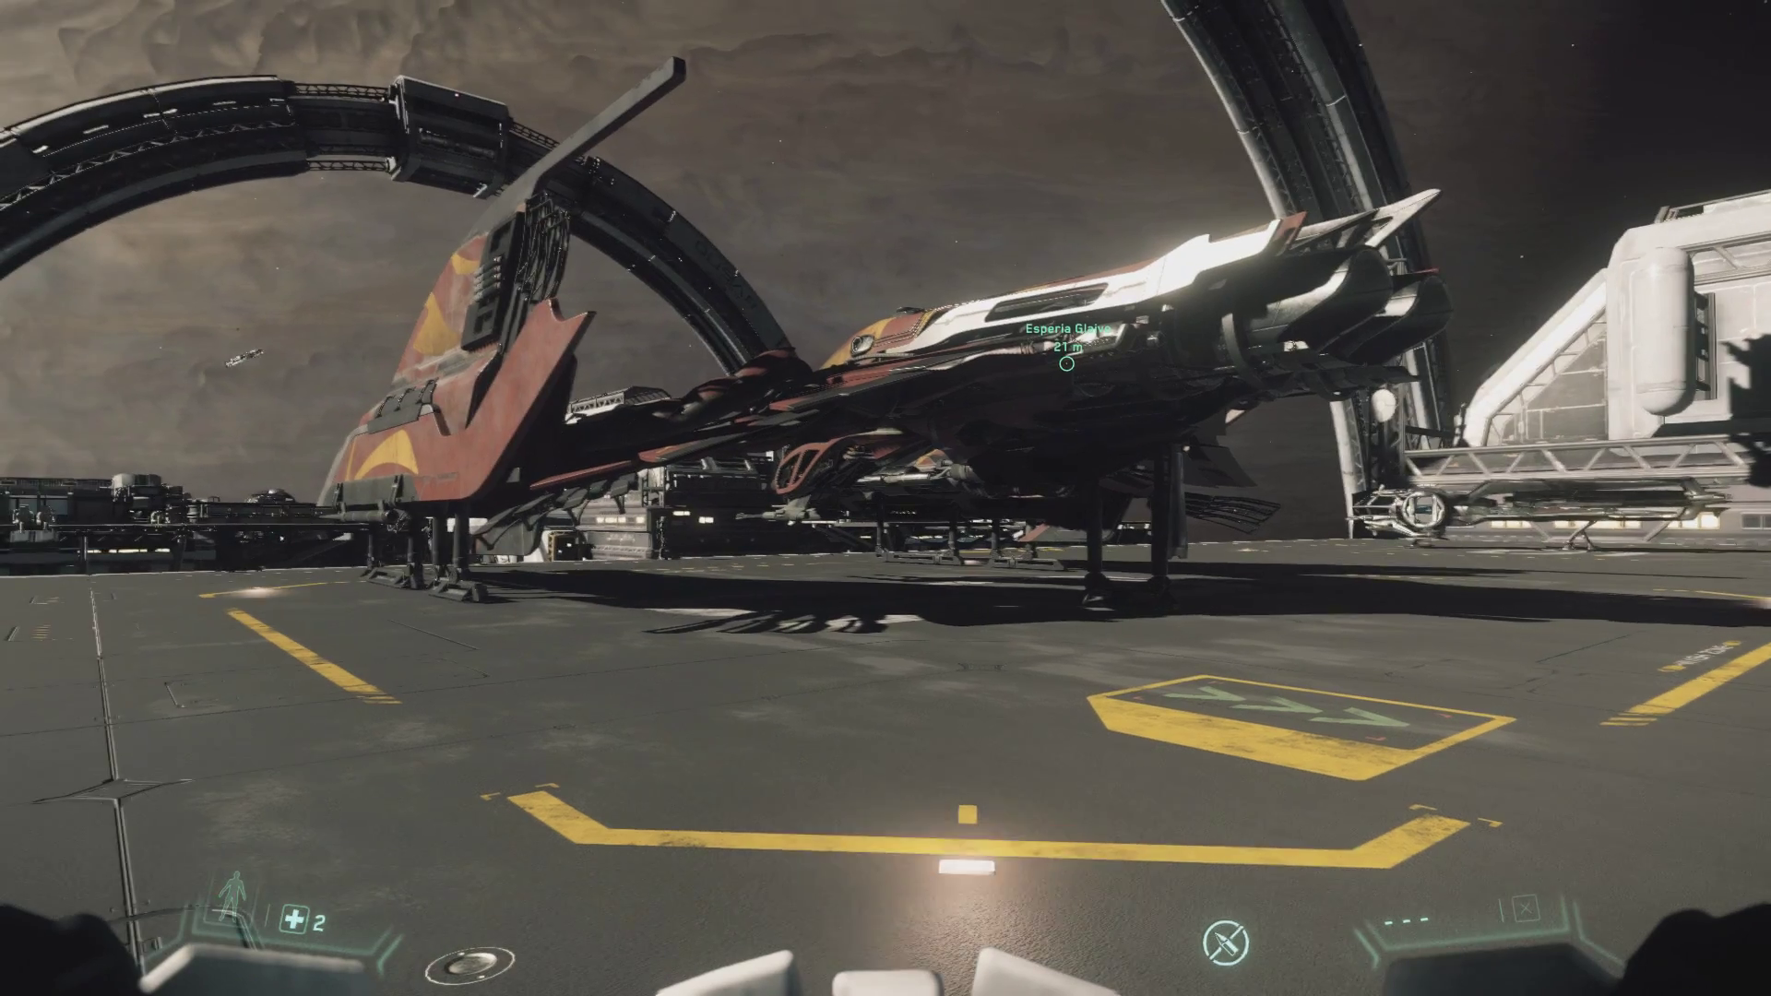
key(w)
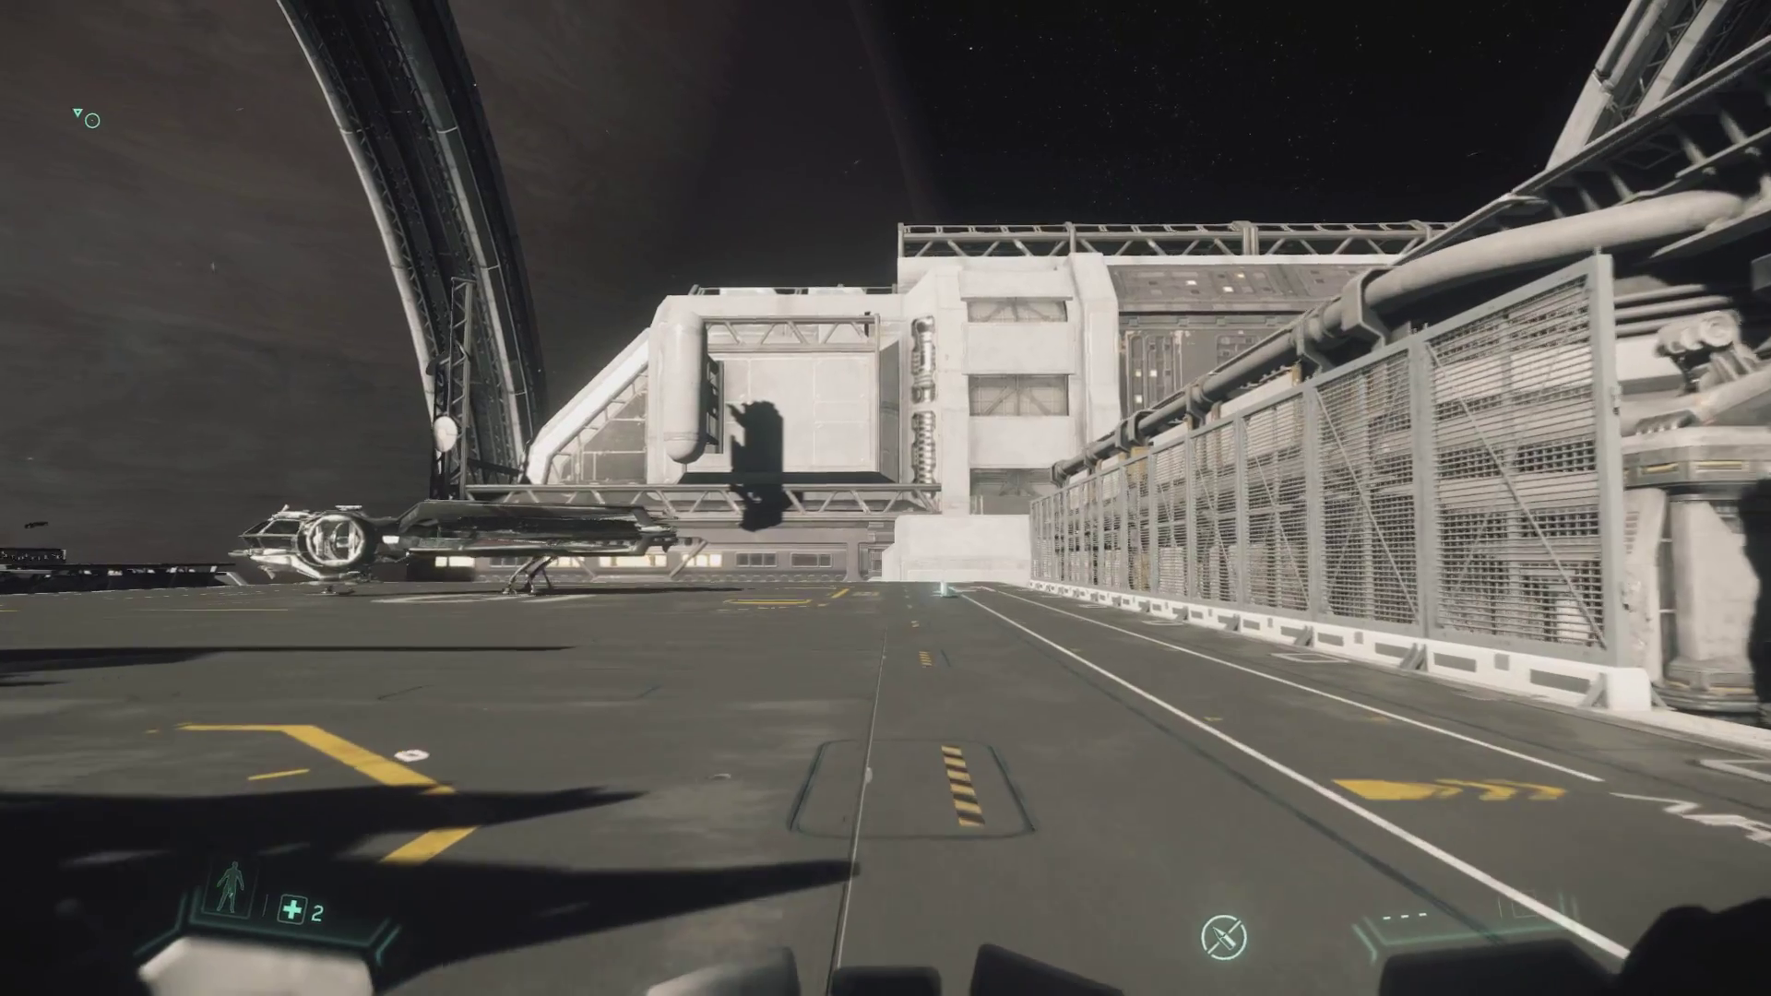
key(w)
key(w)
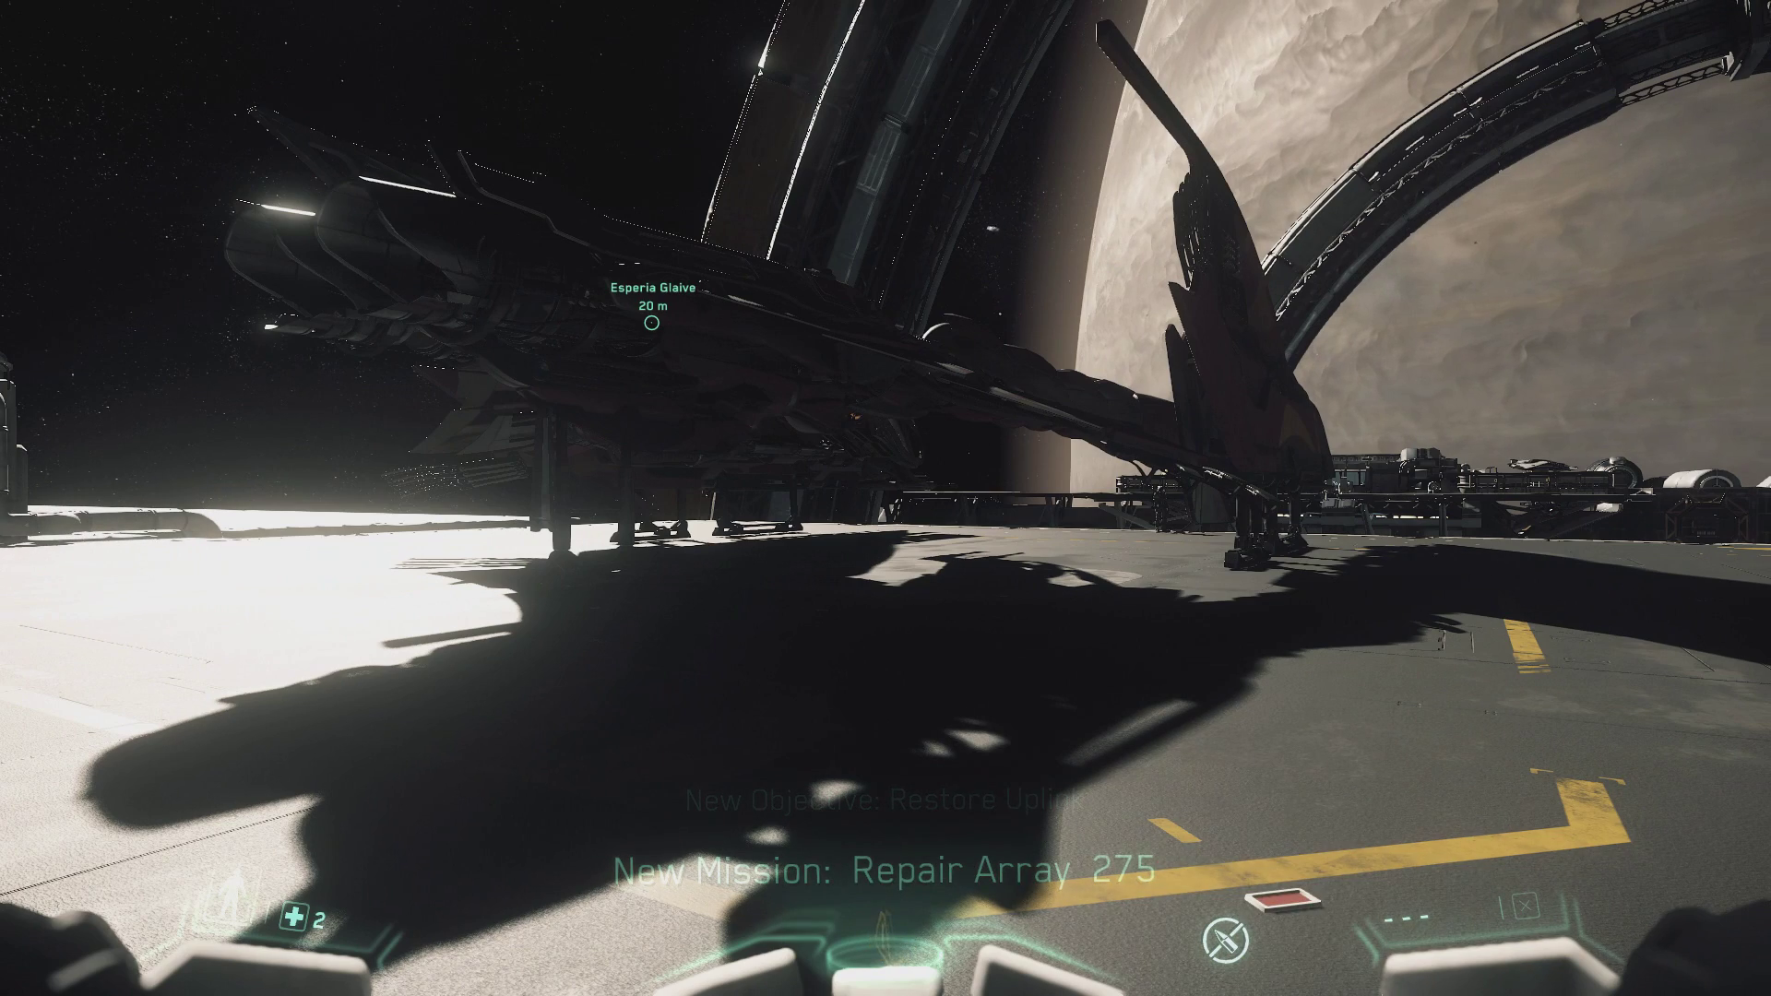
key(F1)
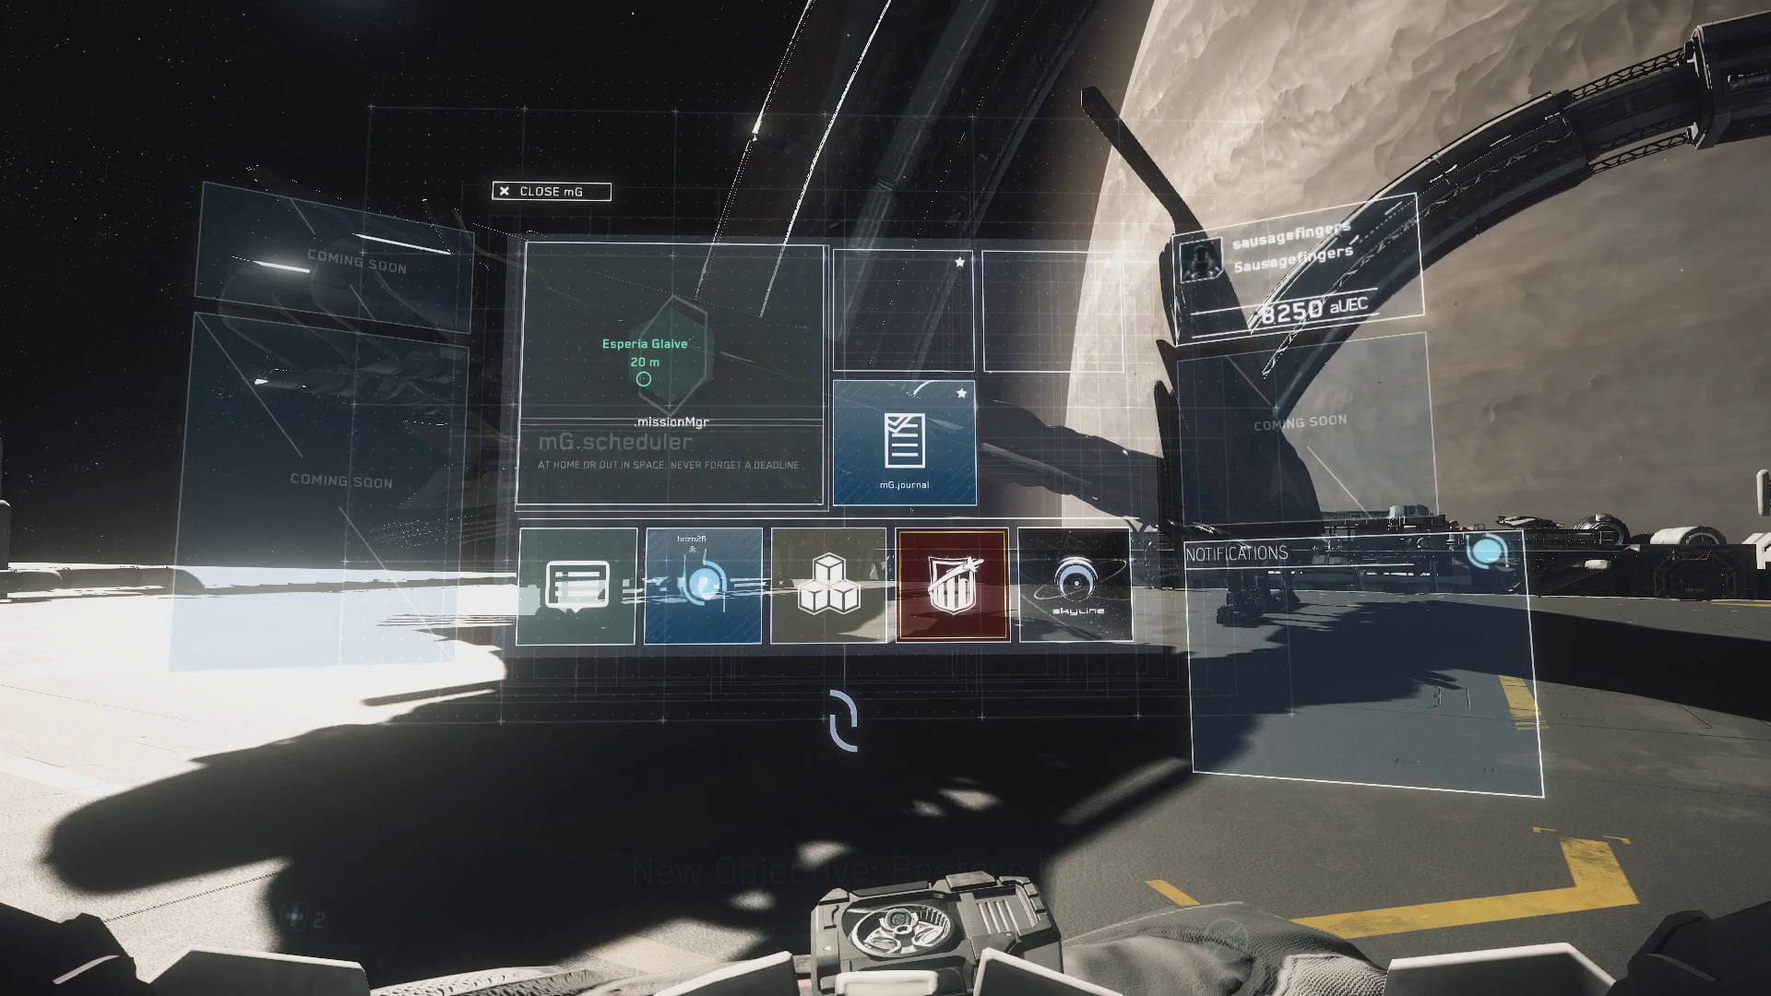
key(F1)
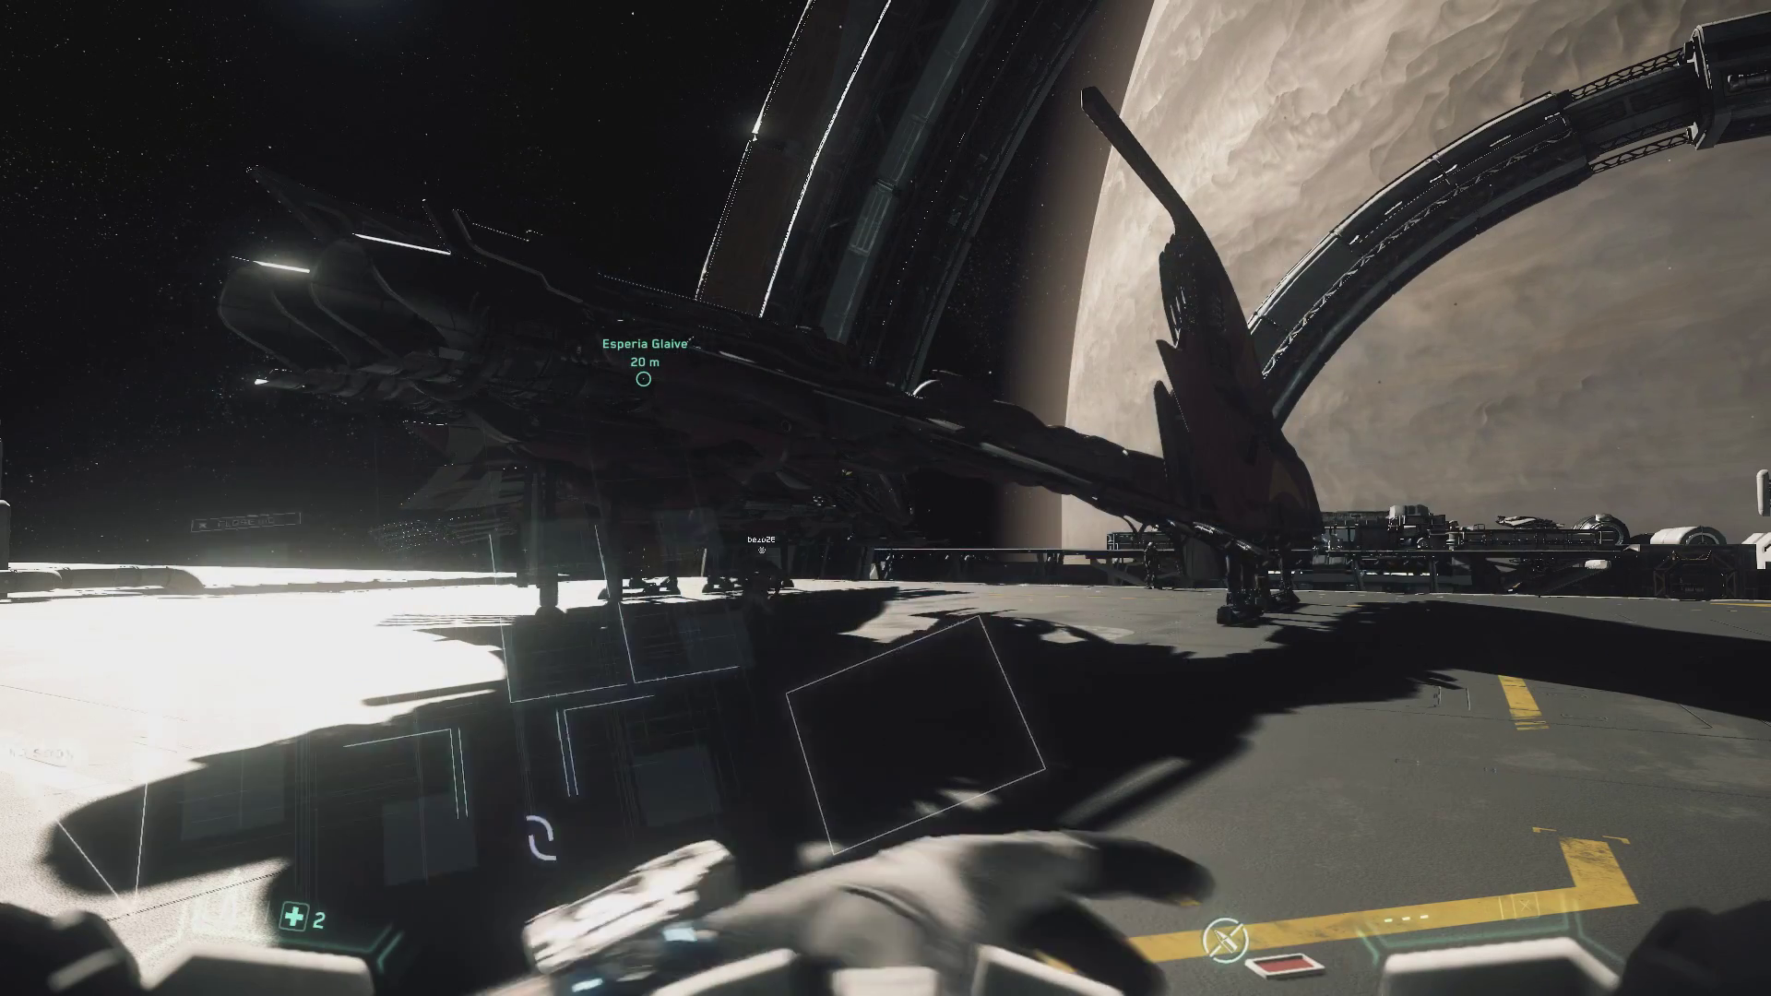
key(w)
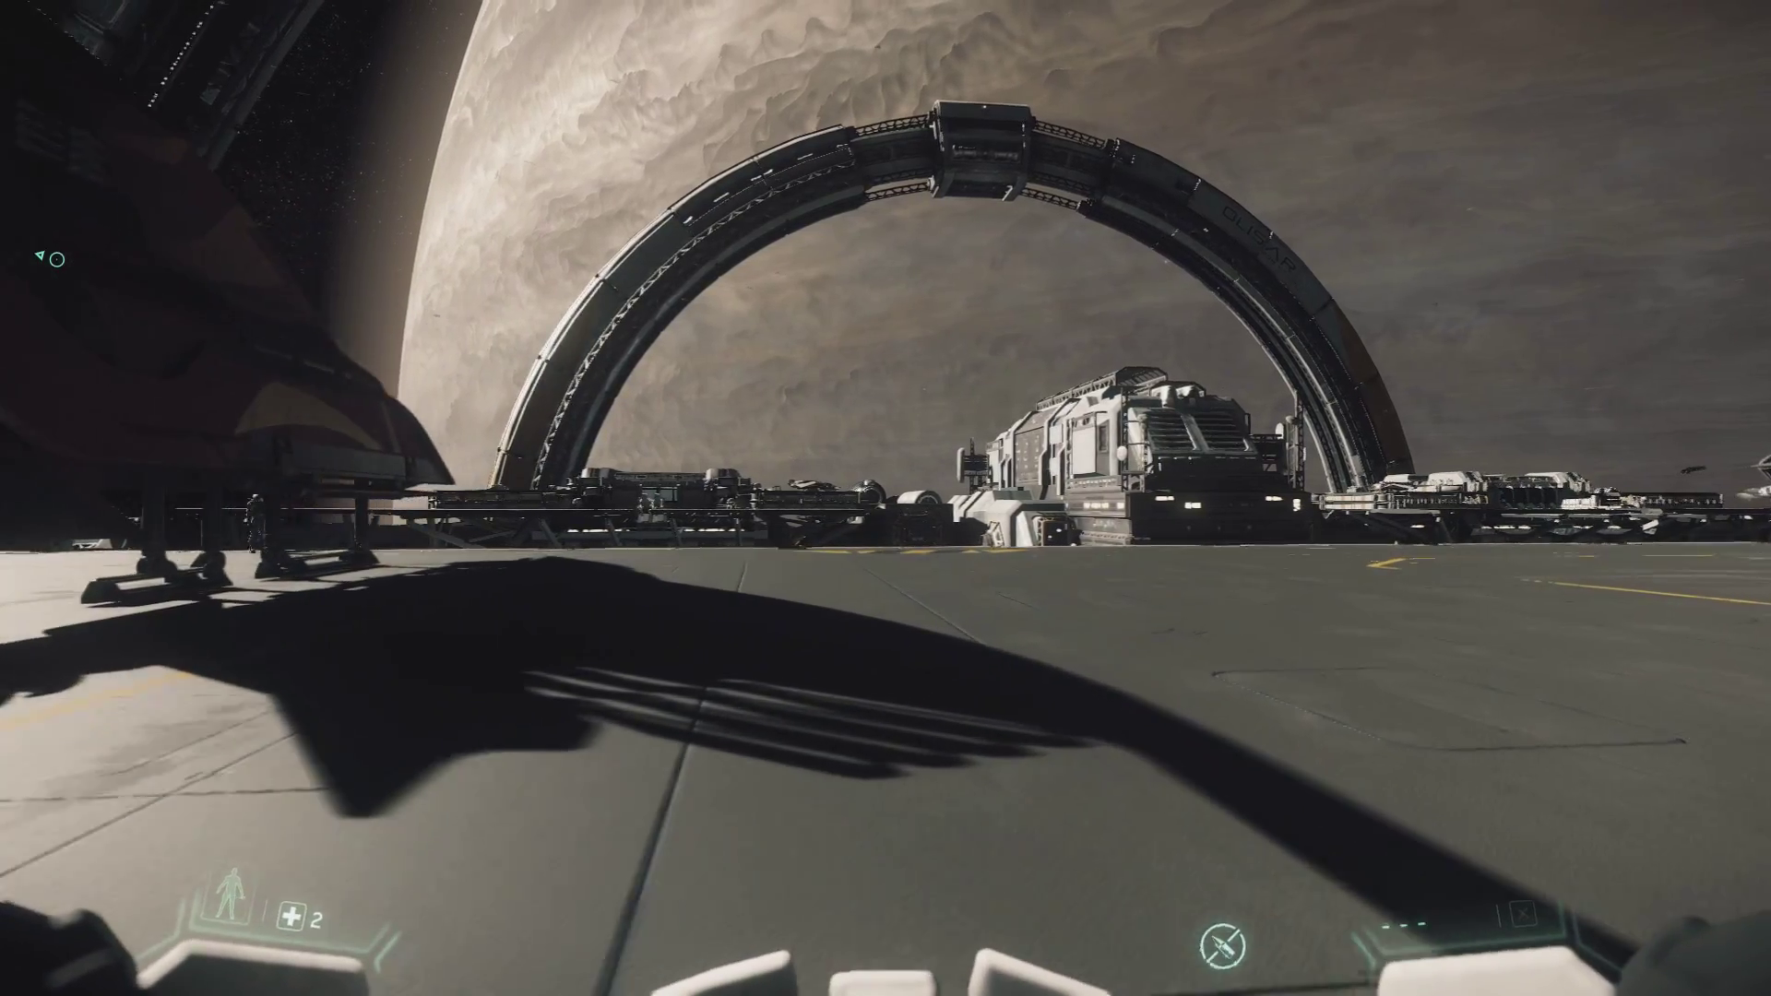
mouse_move(885, 498)
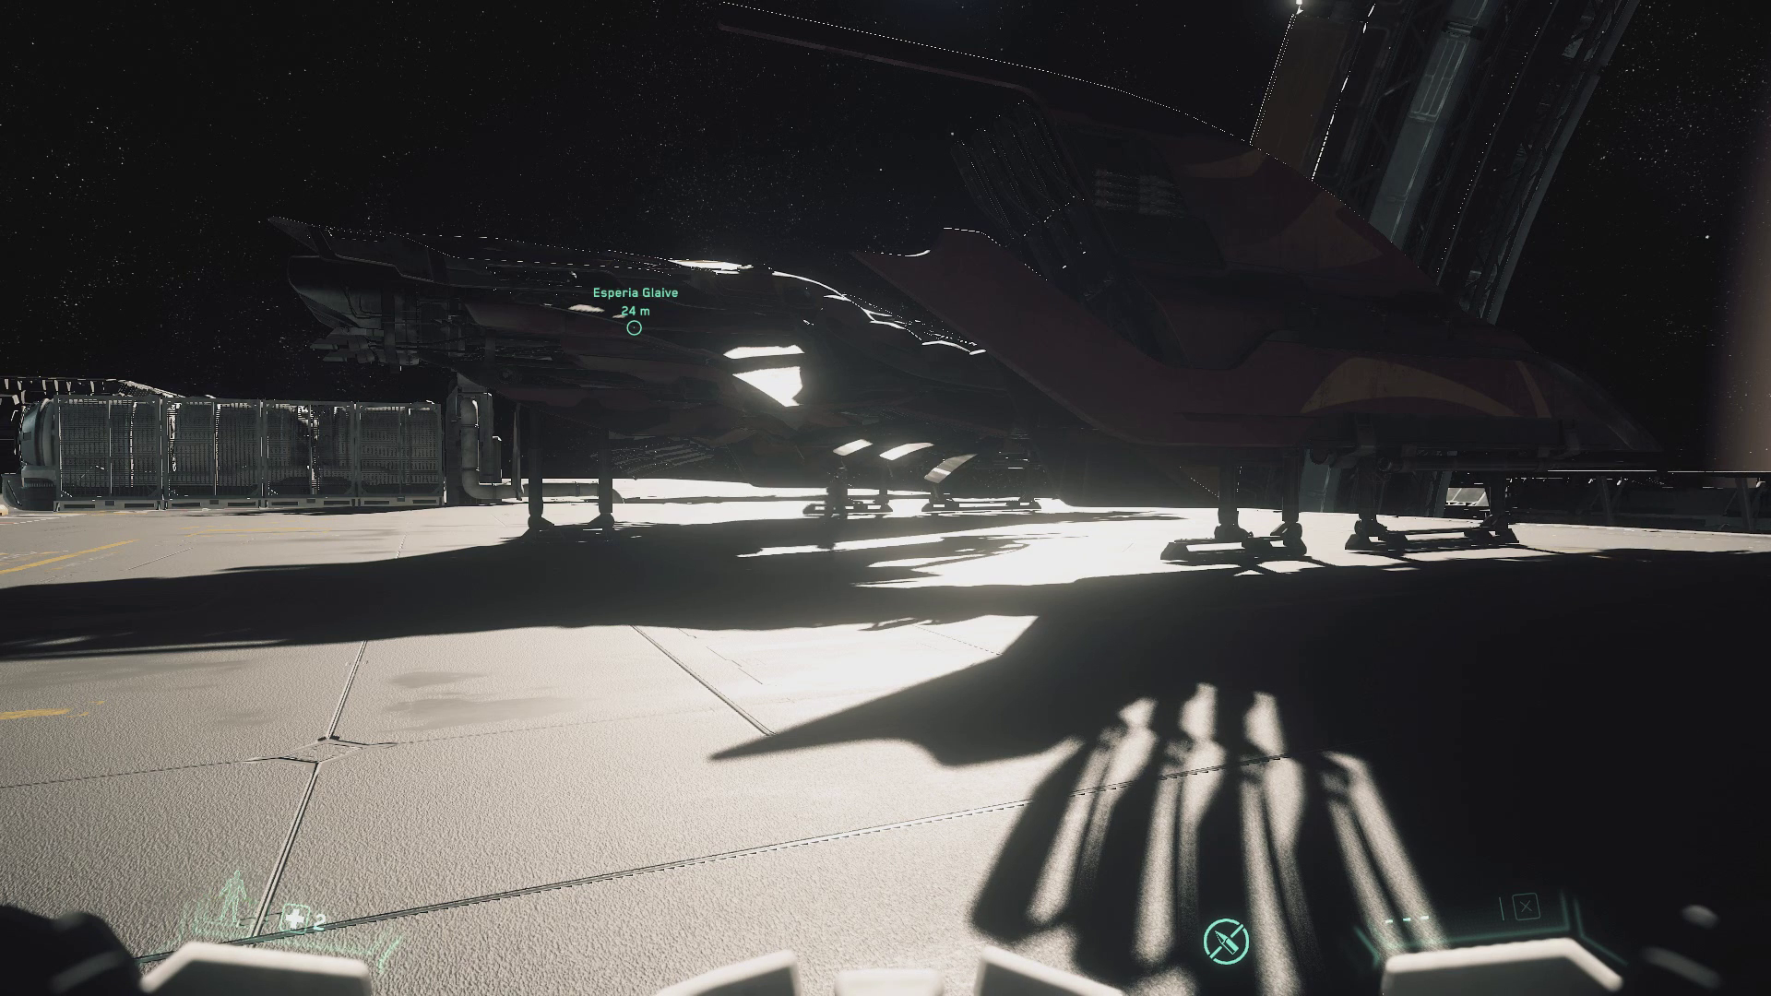
key(F1)
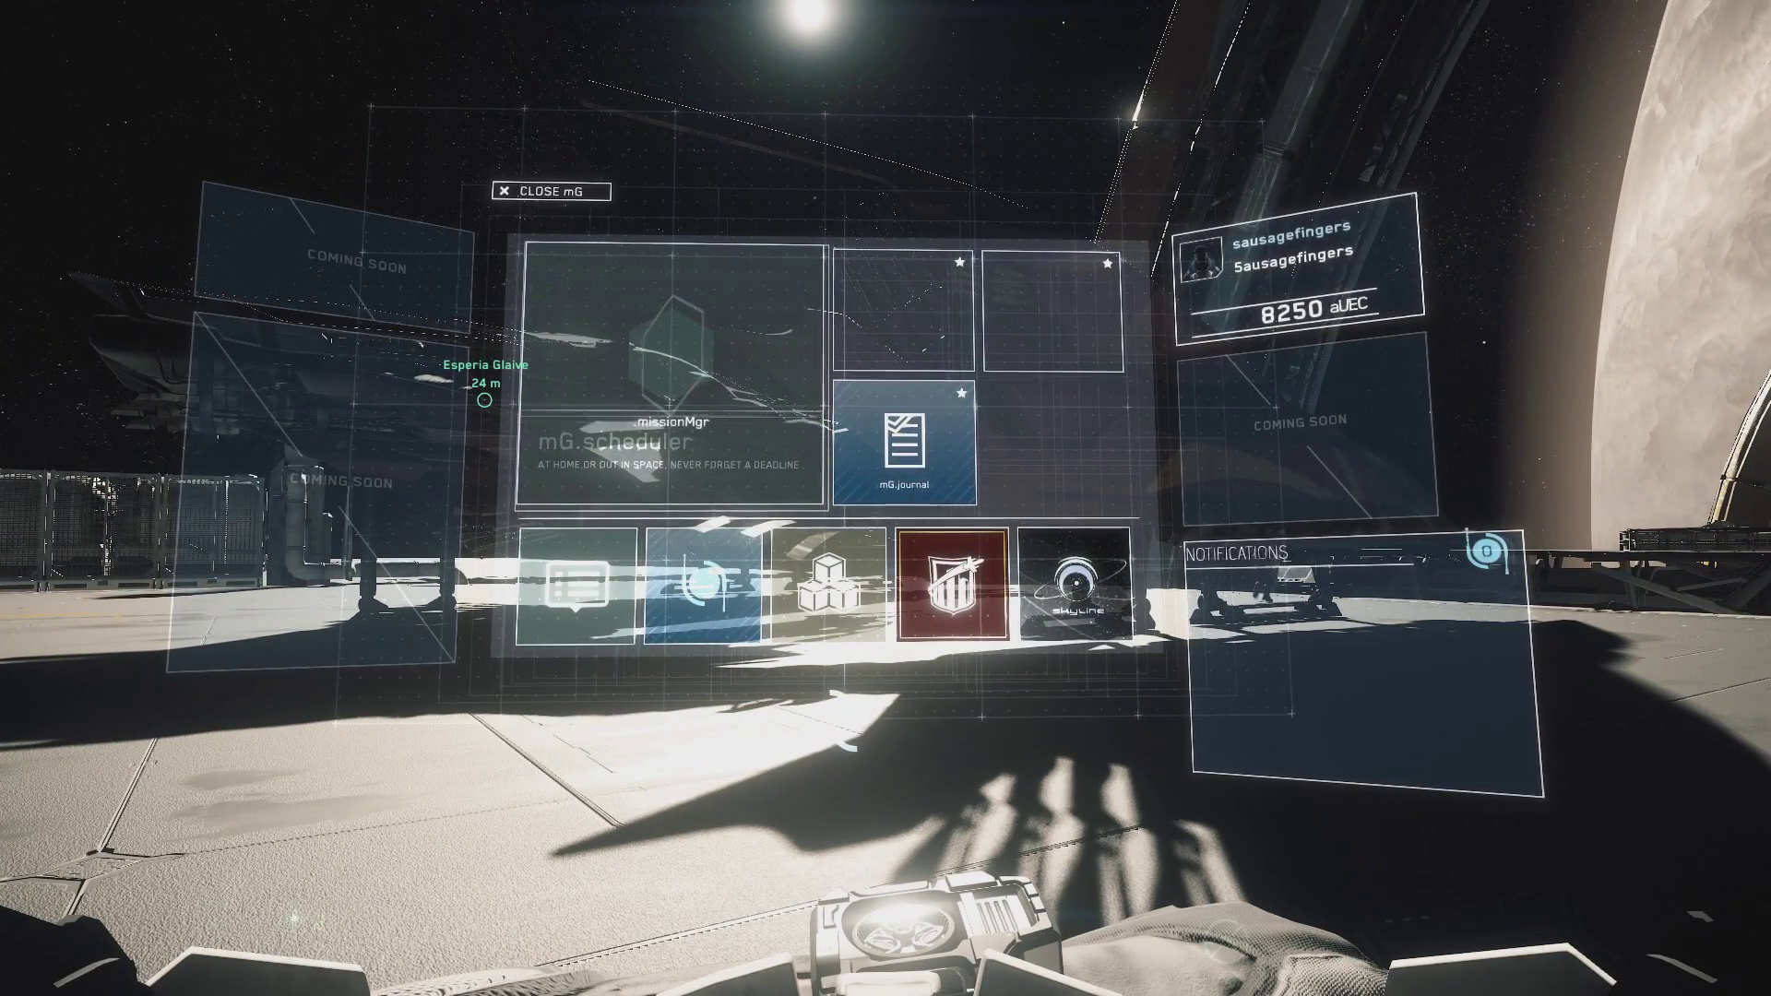
key(F1)
key(w)
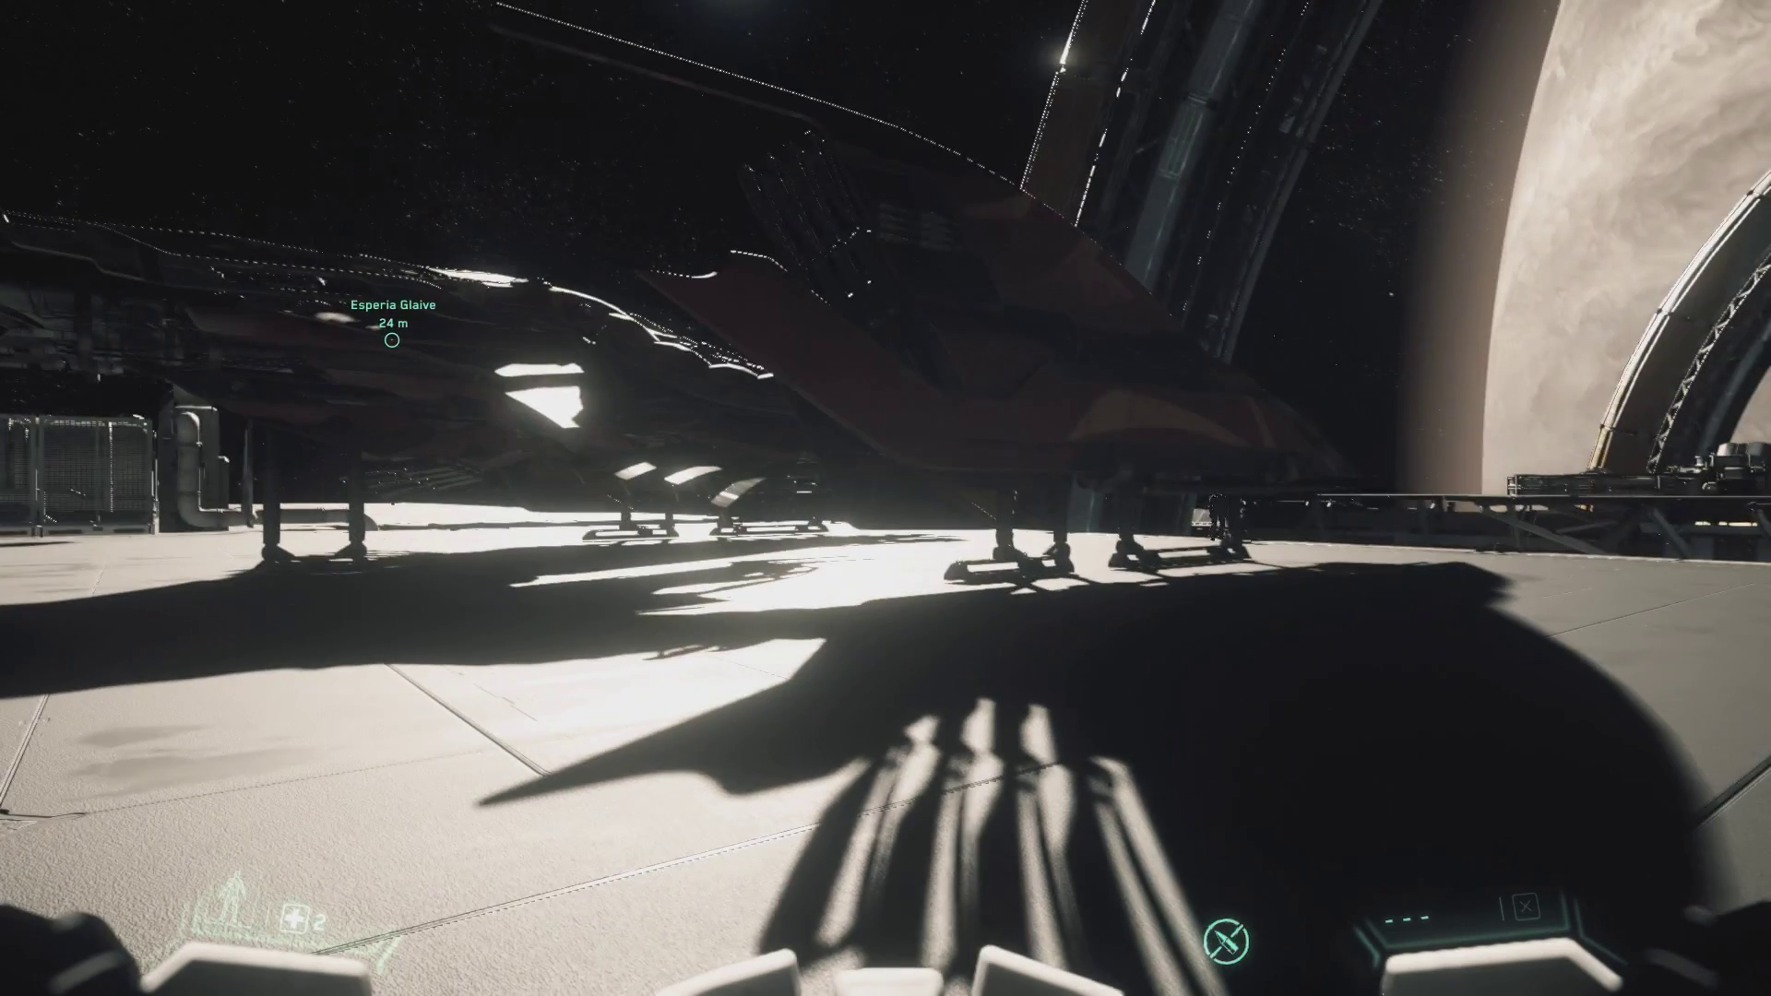
key(w)
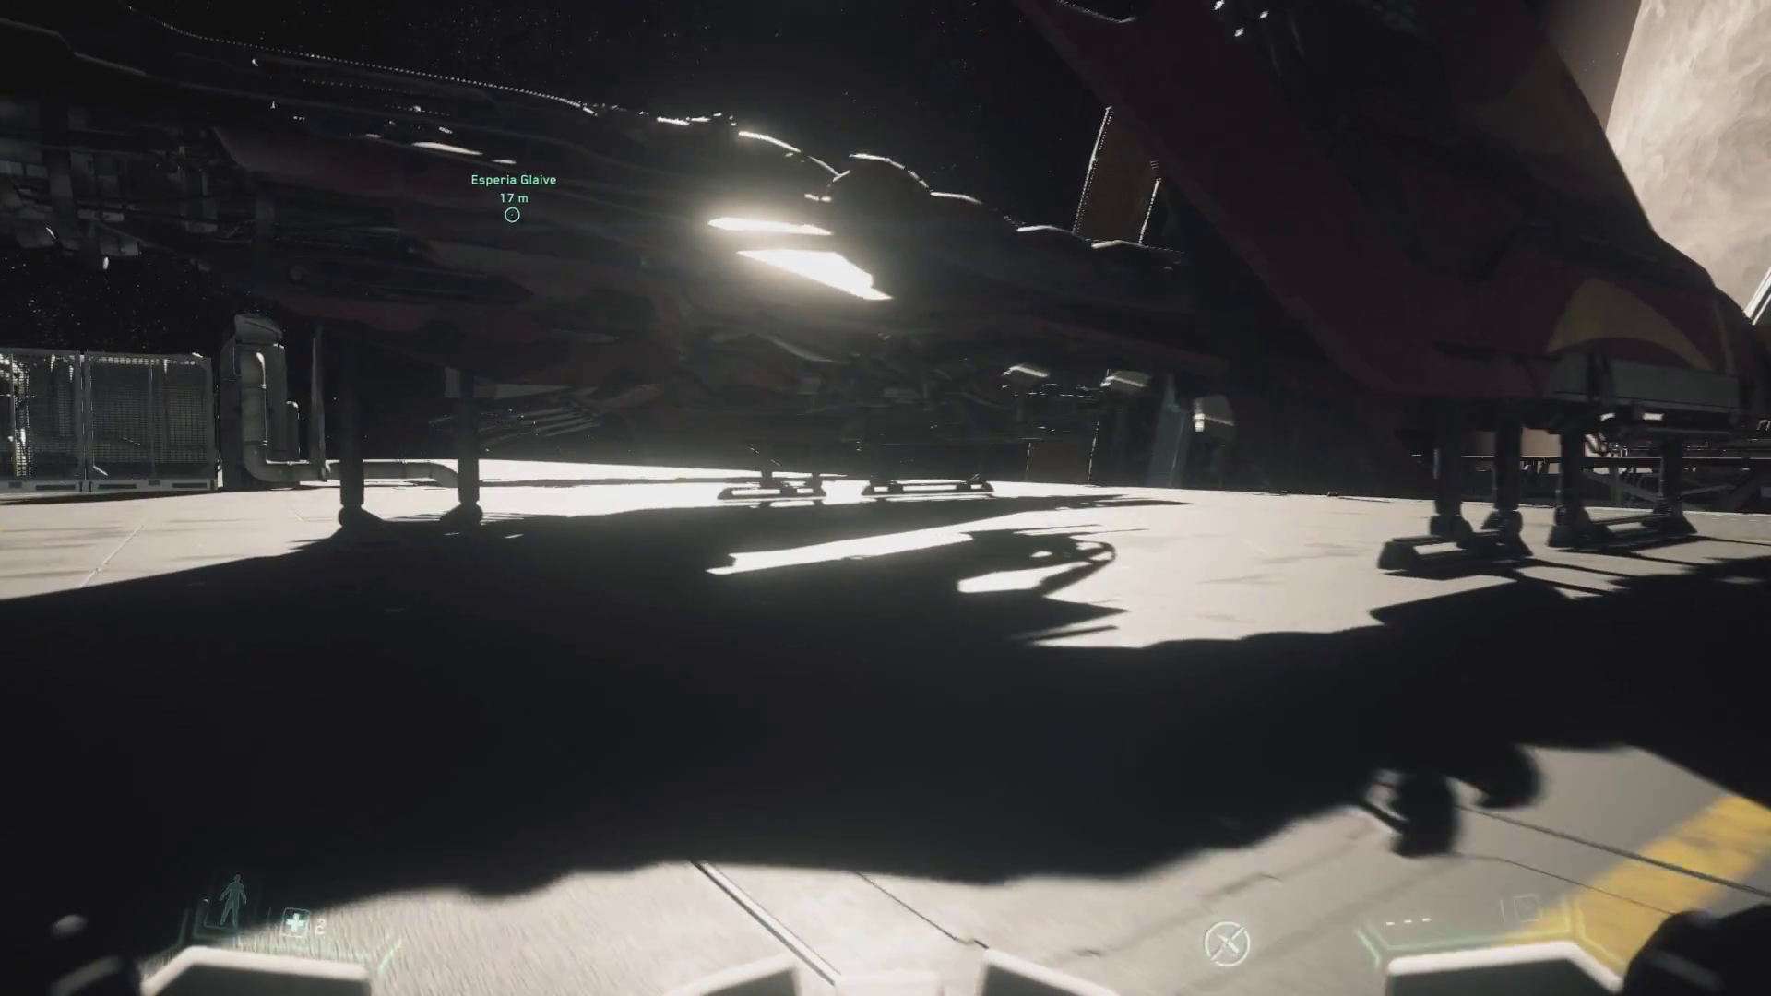
key(w)
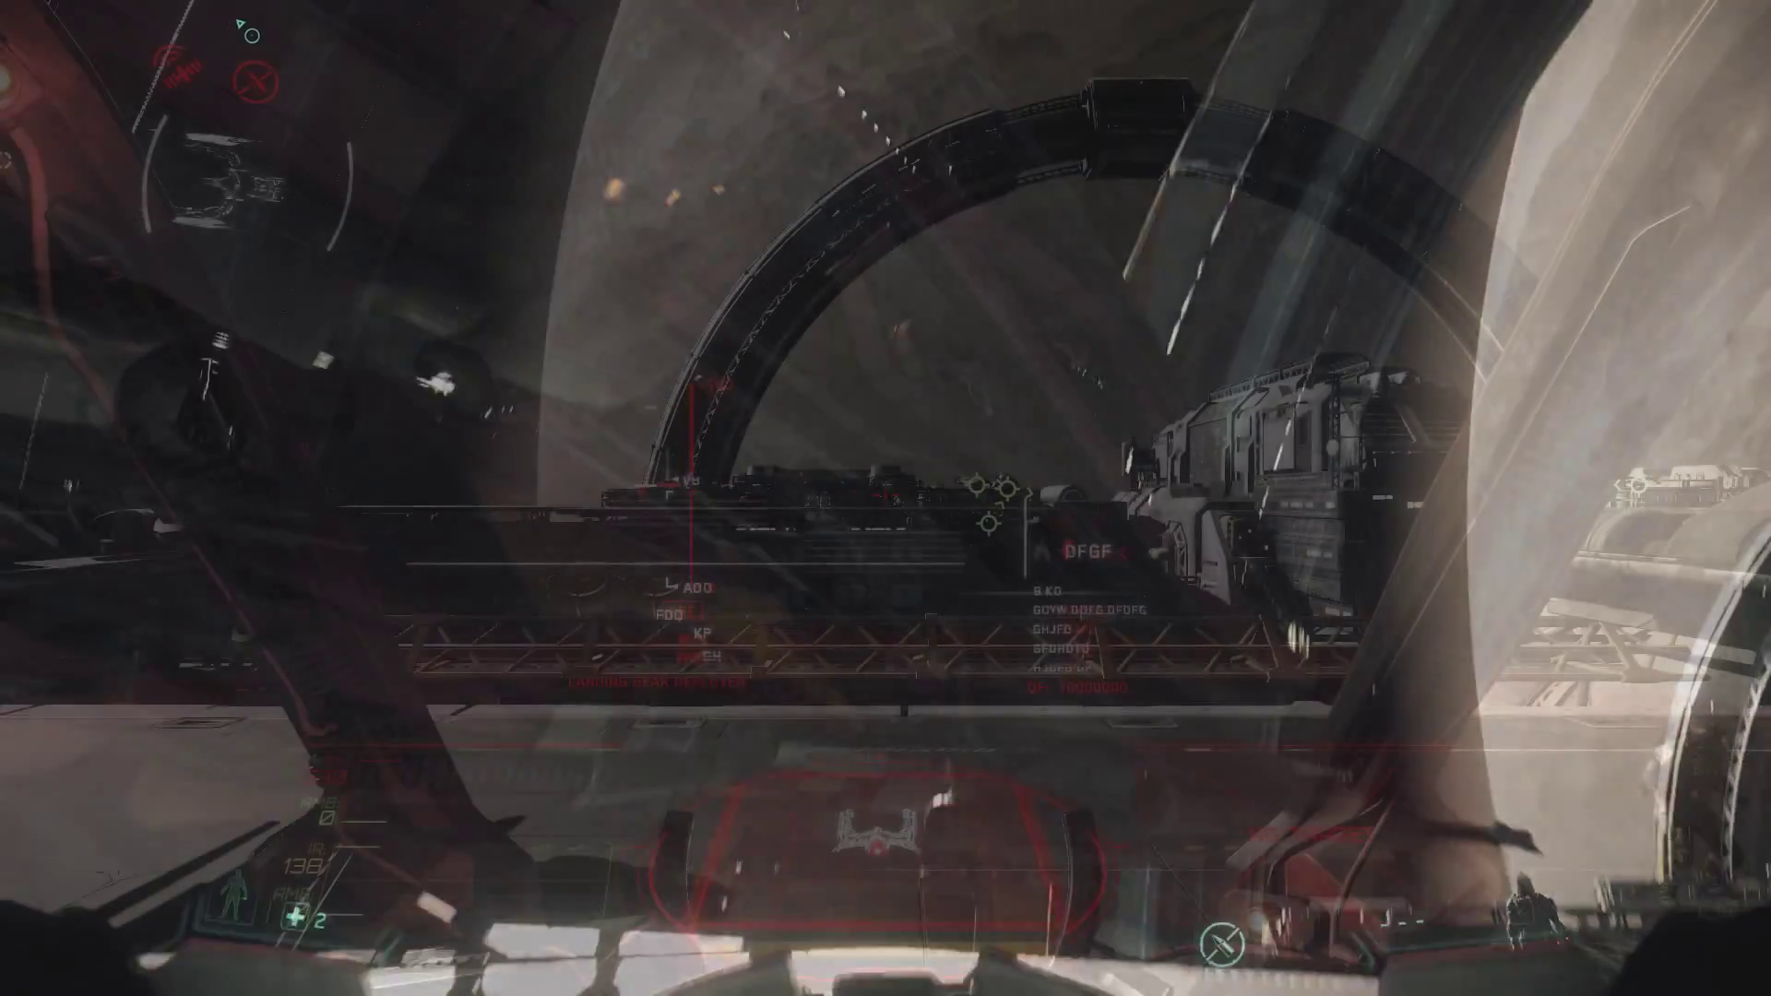
key(space)
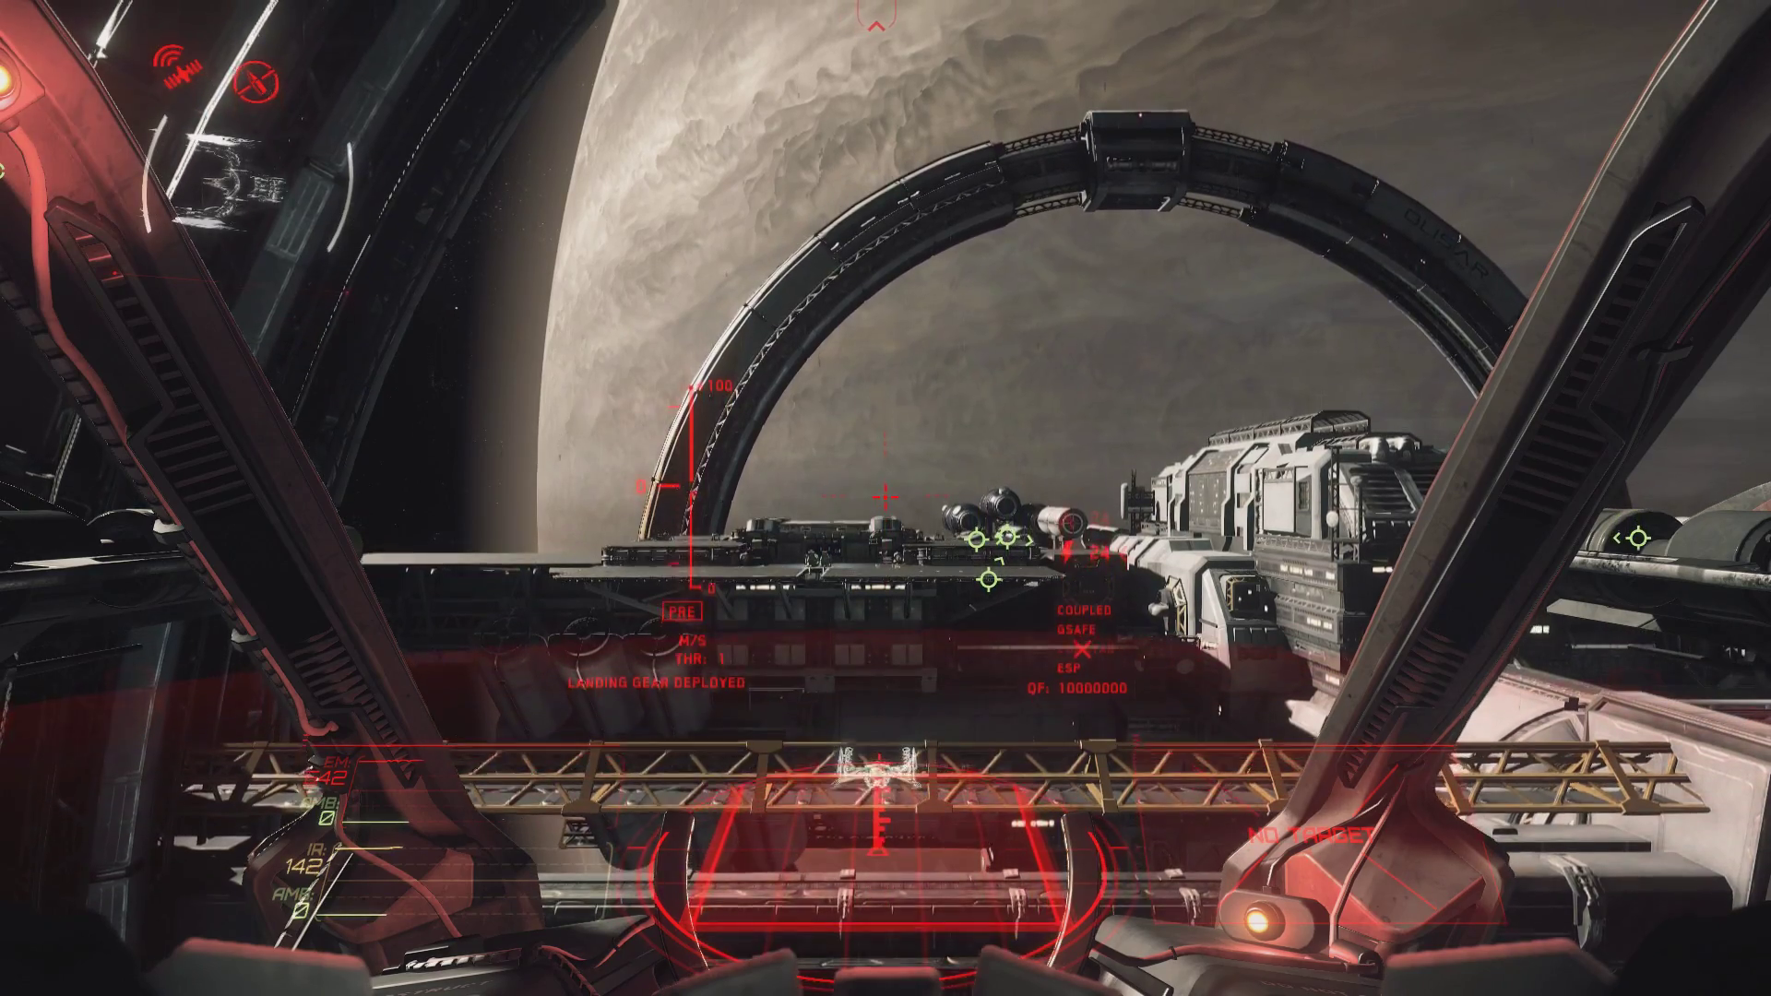
key(n)
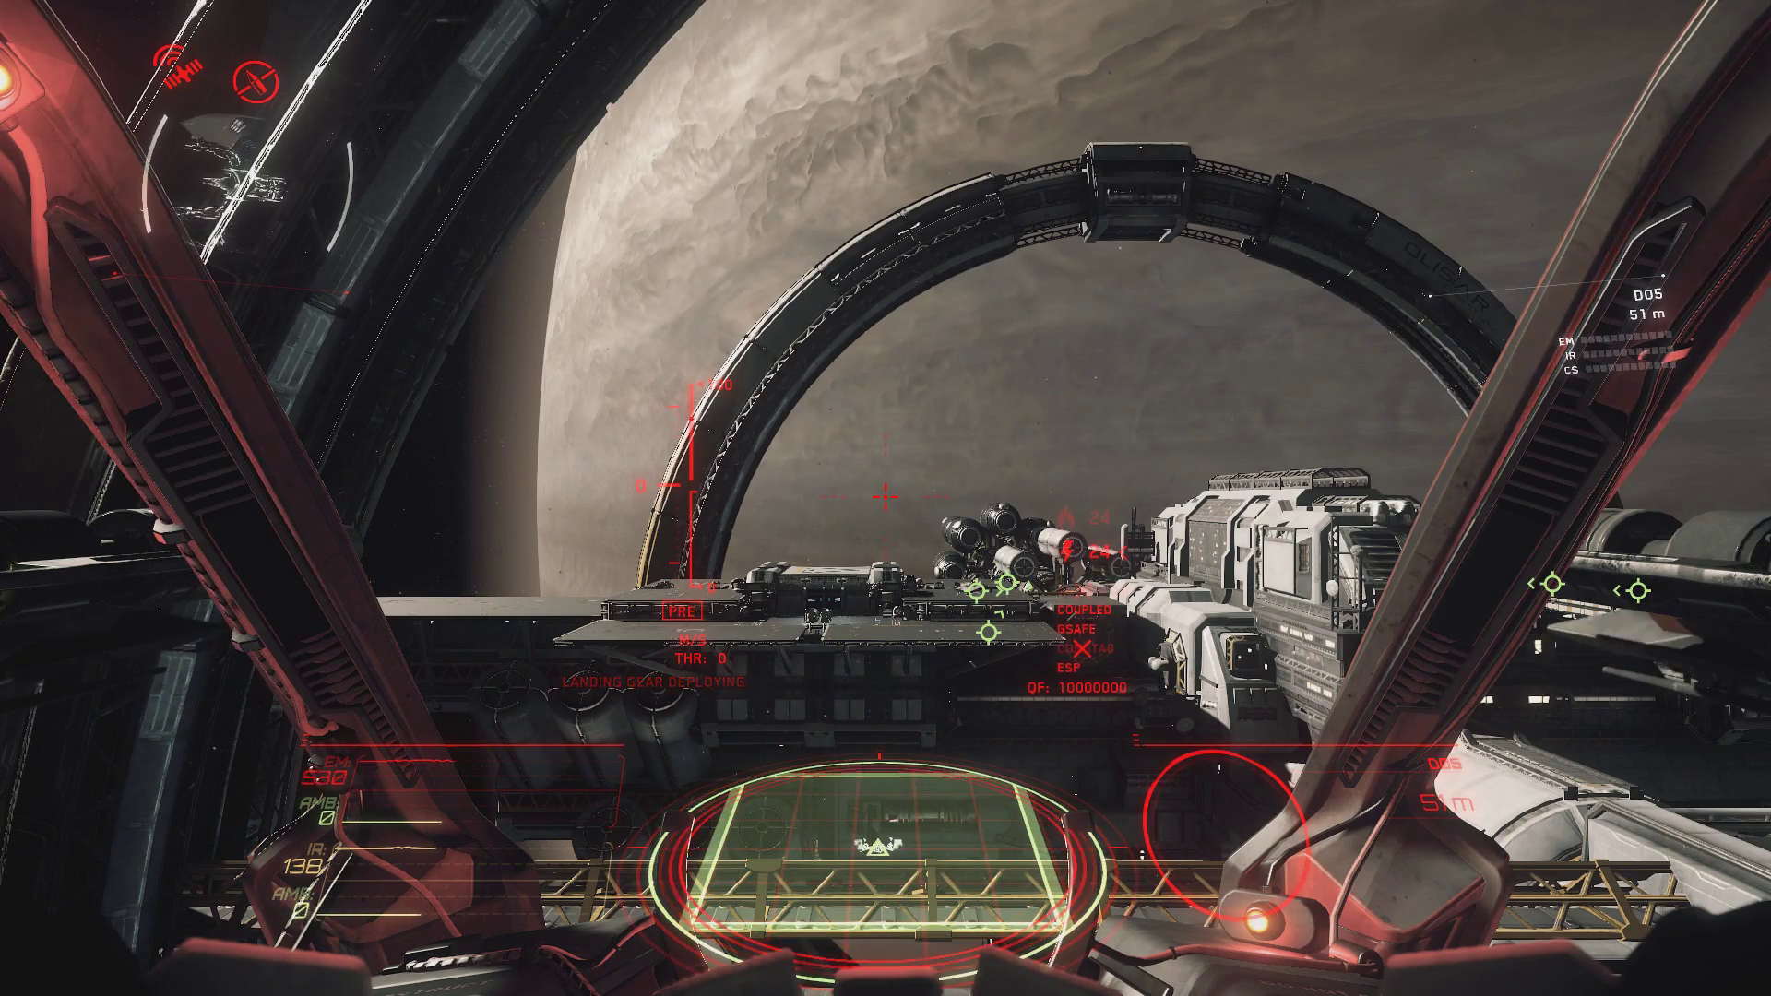
key(space)
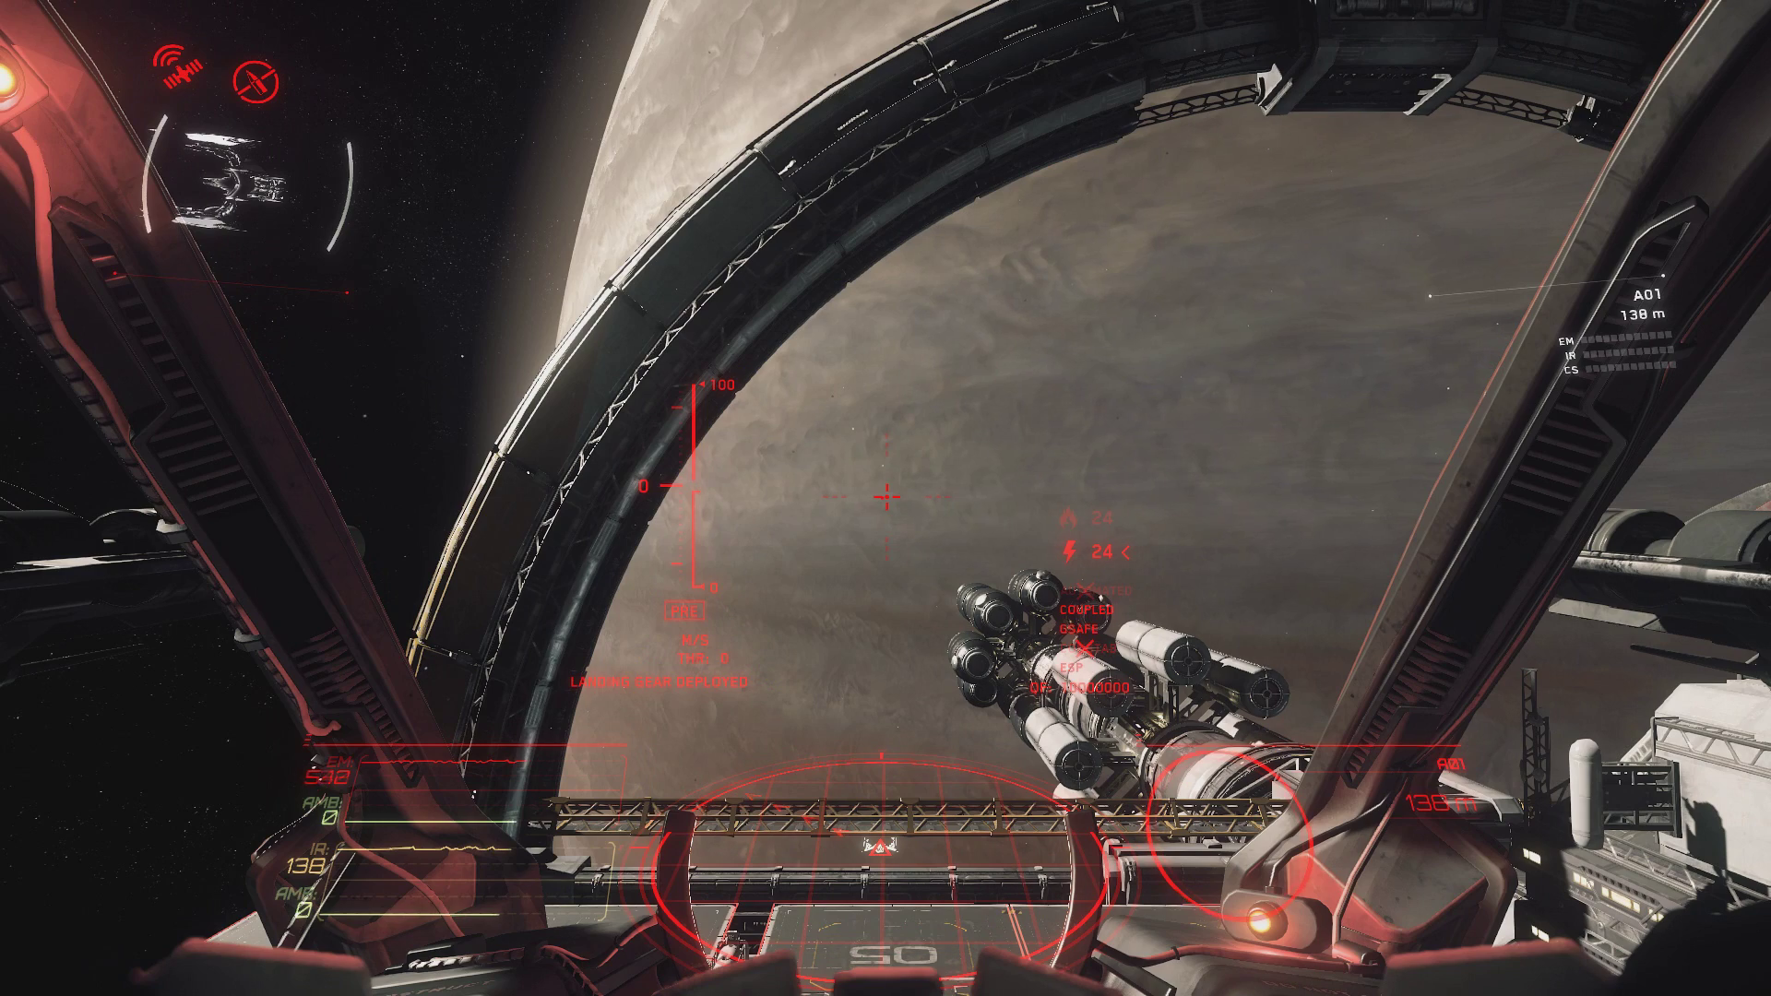
Switch to VoiceAttack, open the Star Citizen Kate - 2.6 - Basic Profile for editing and examine its Camera and Chit-chat commands.
key(alt+Tab)
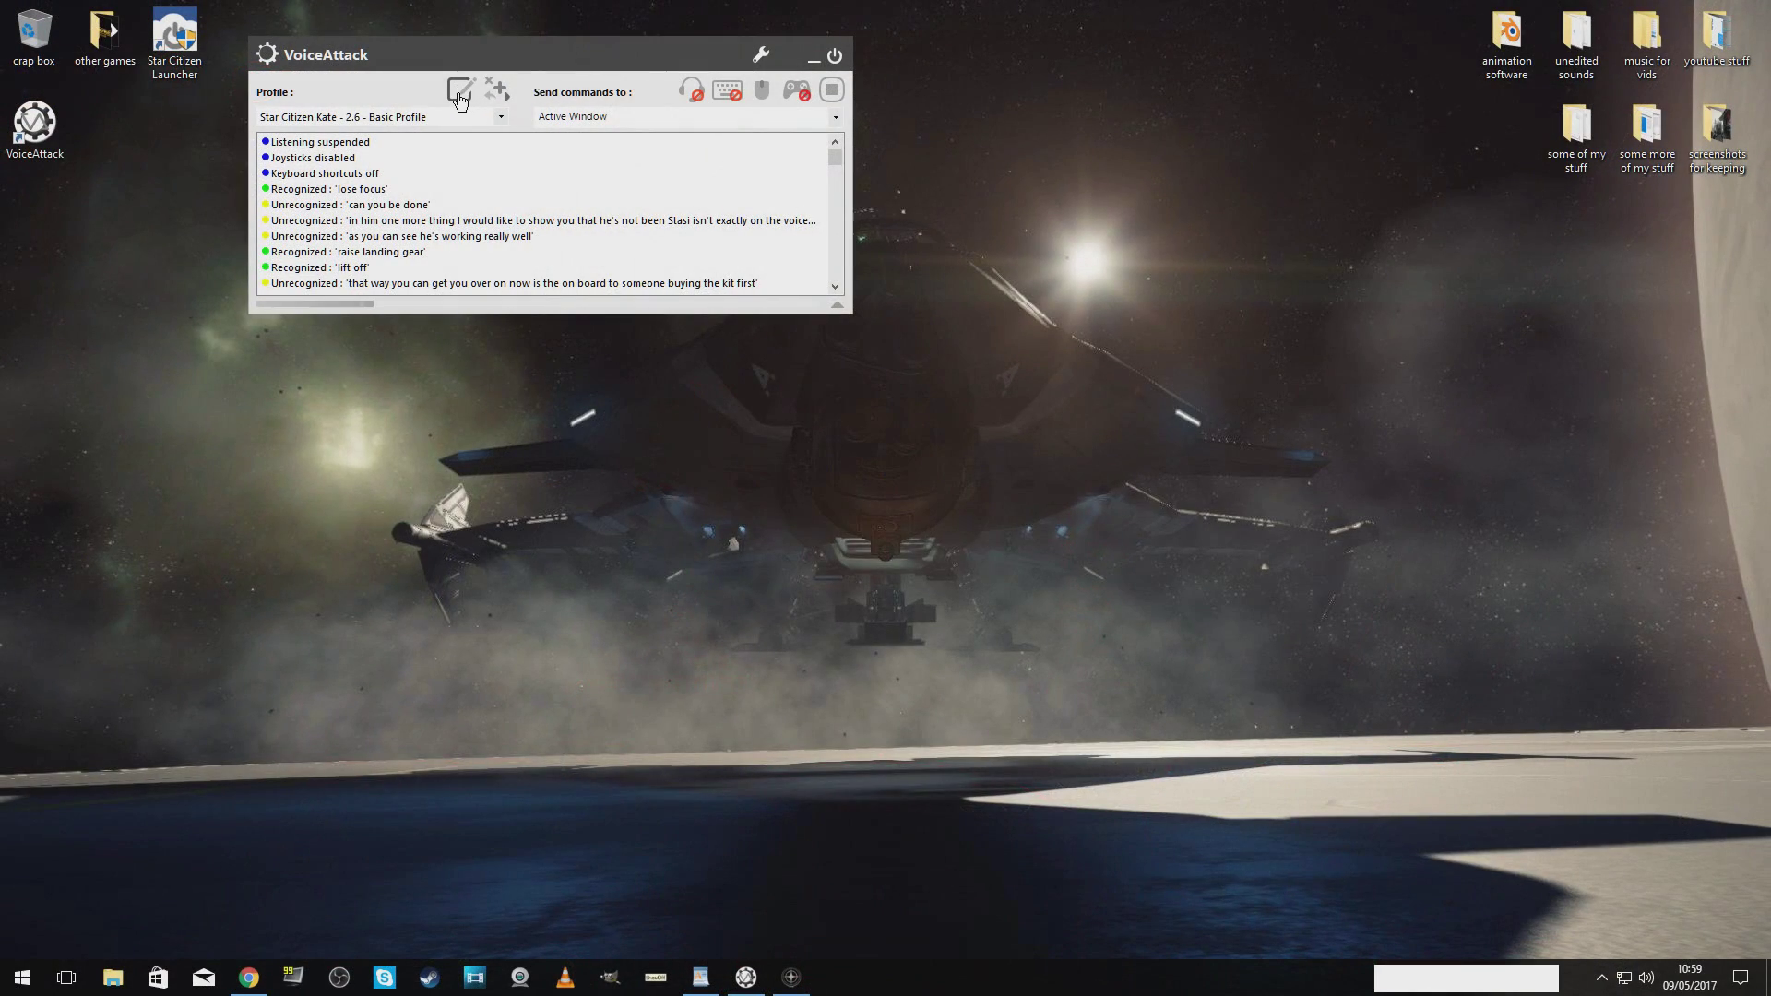
click(459, 92)
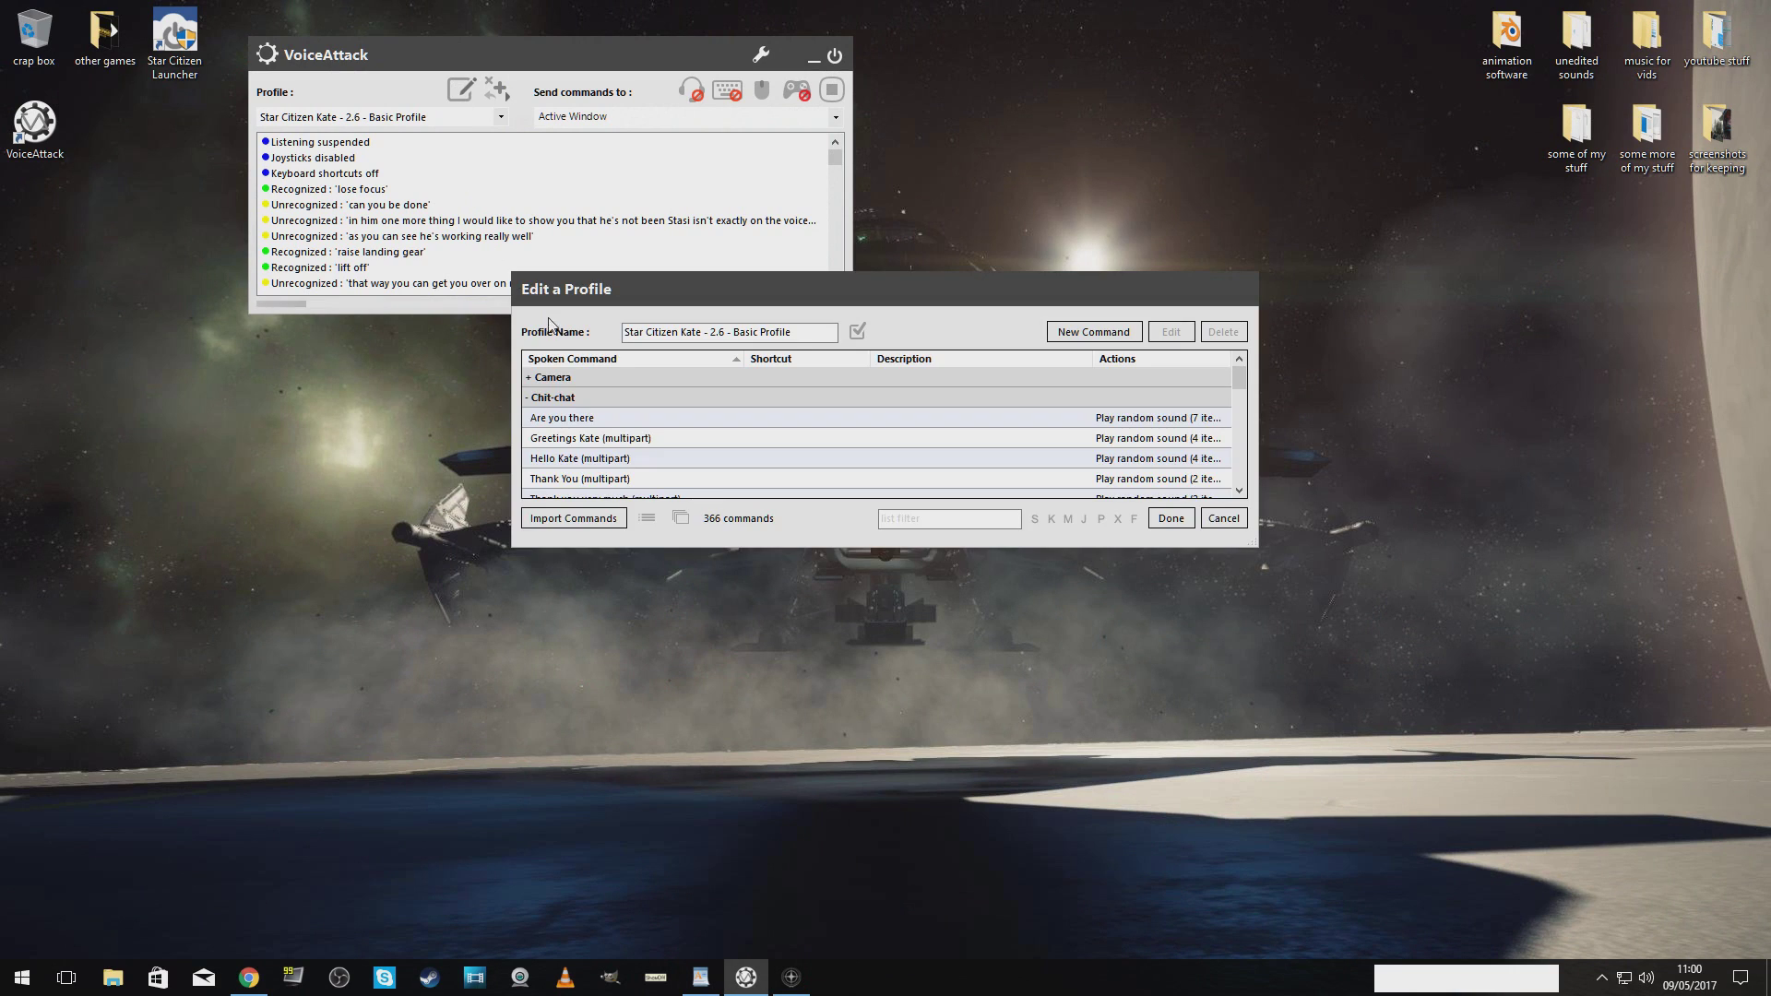
click(533, 402)
click(529, 379)
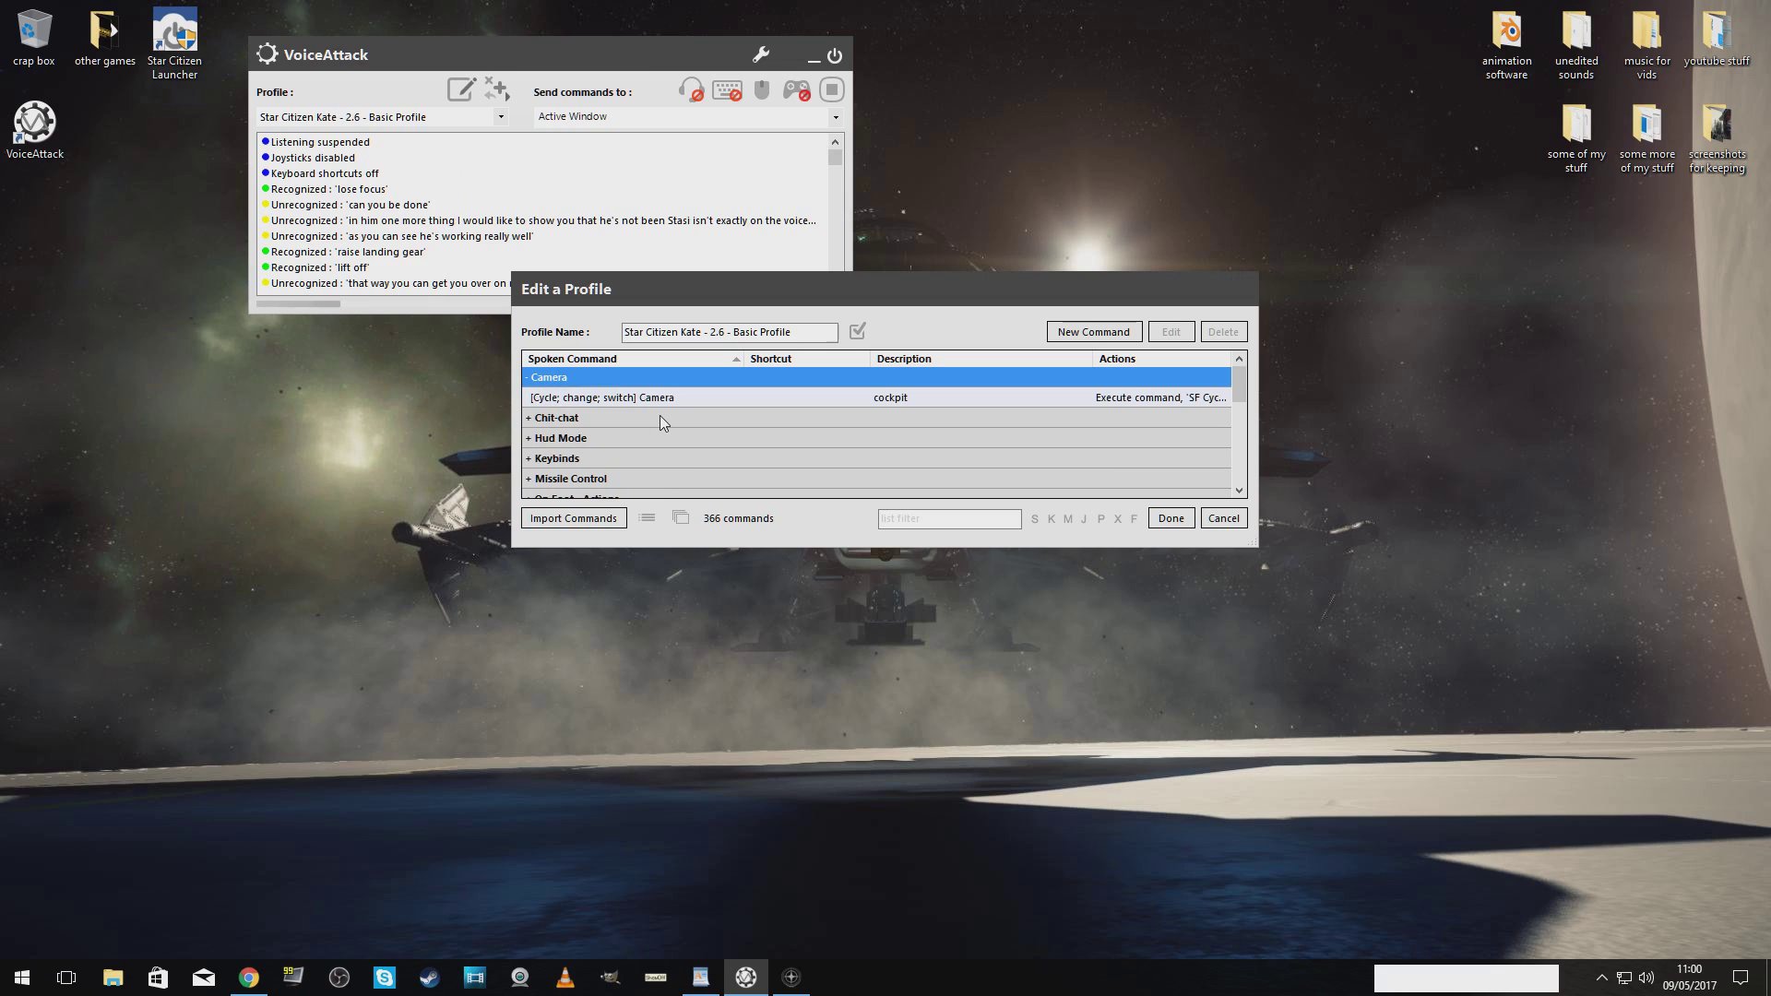
click(531, 378)
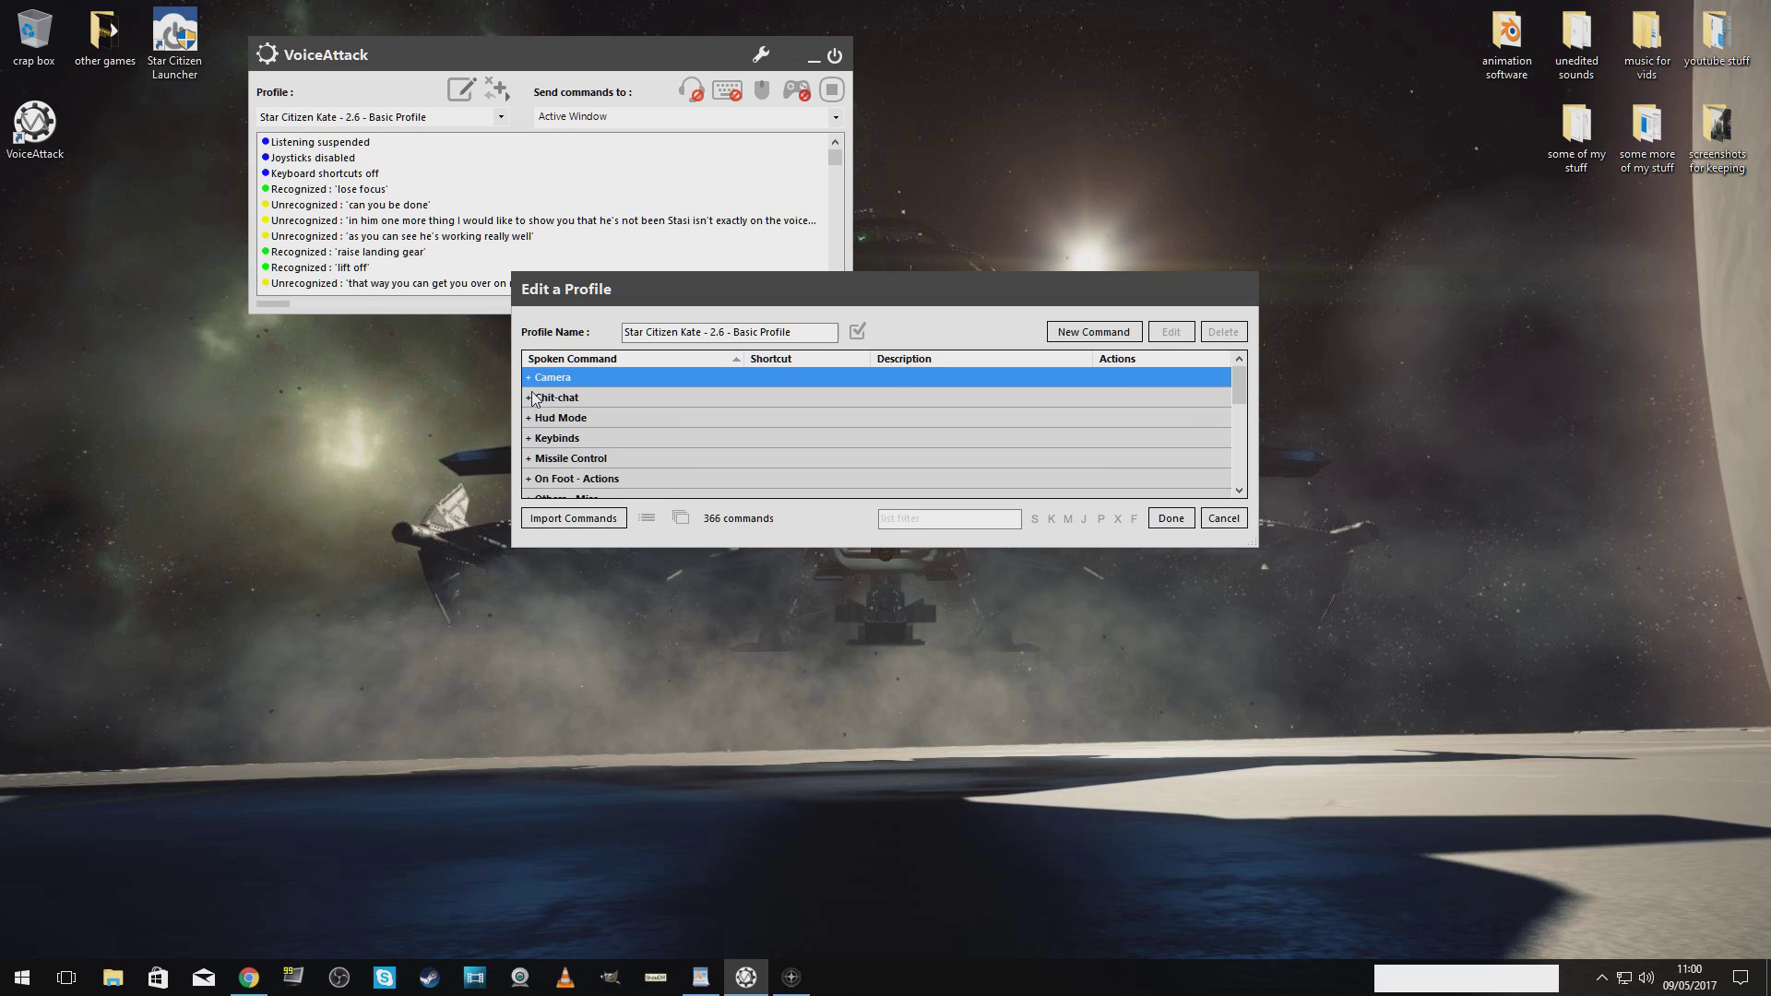
click(533, 398)
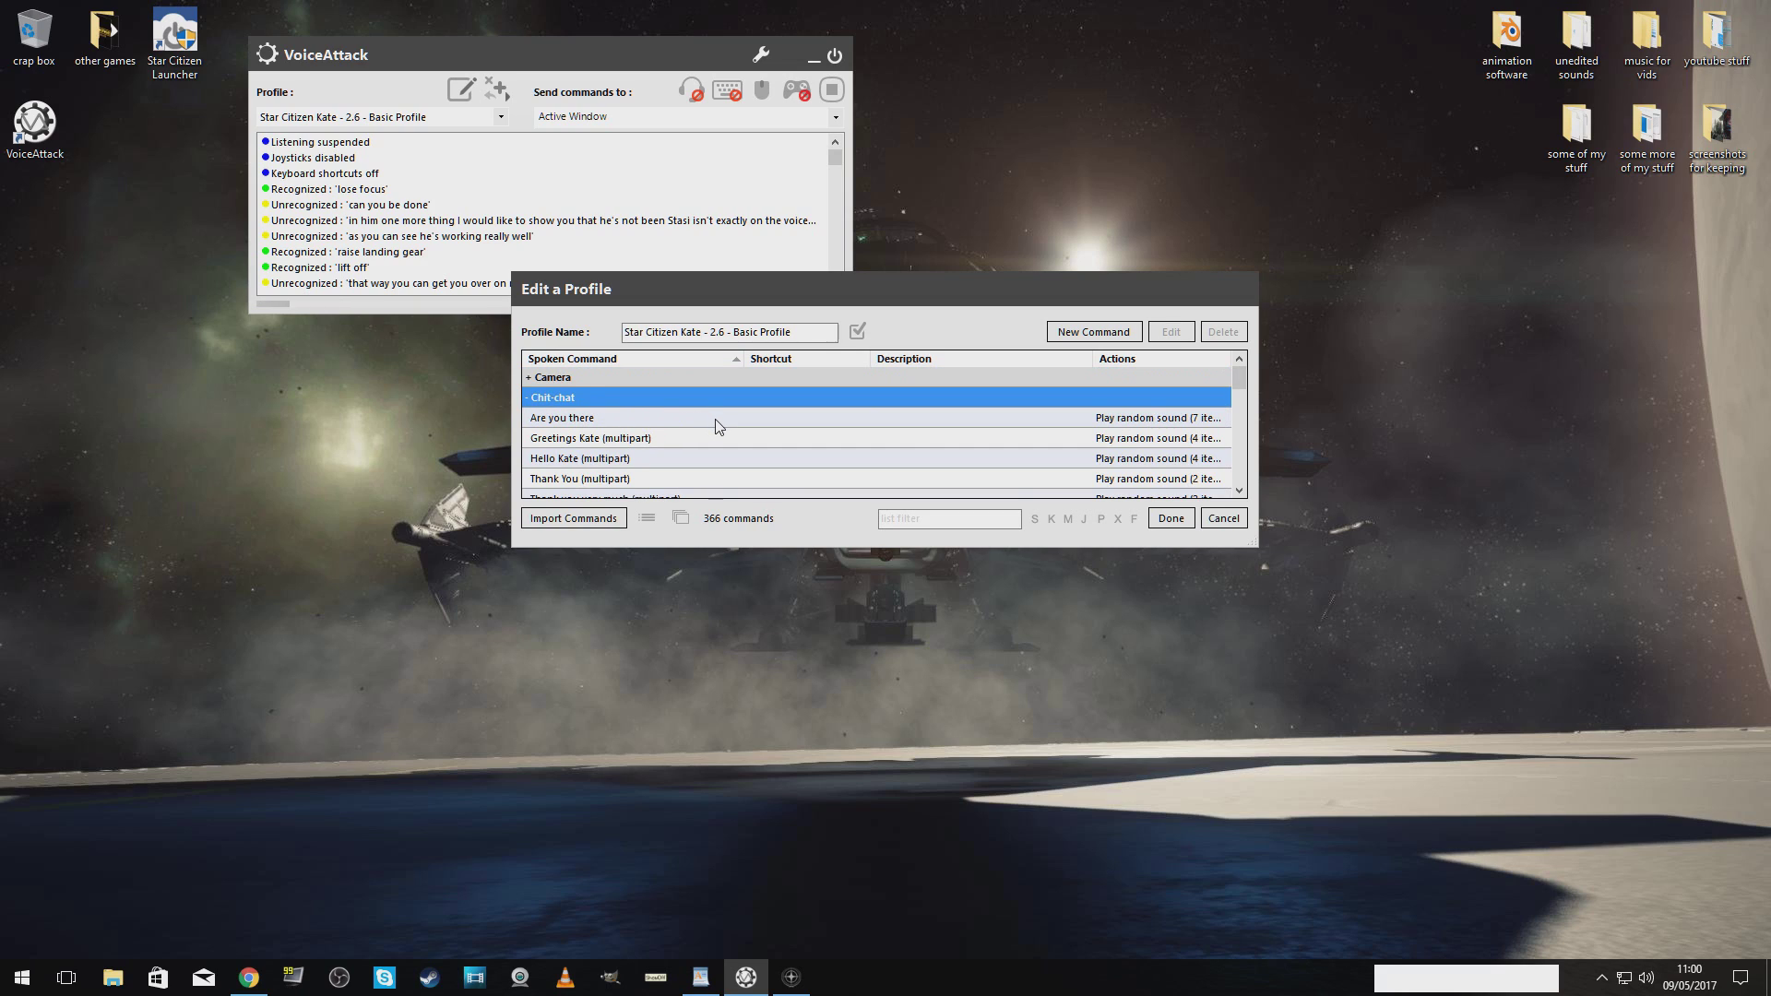
scroll(719, 443, down, 1)
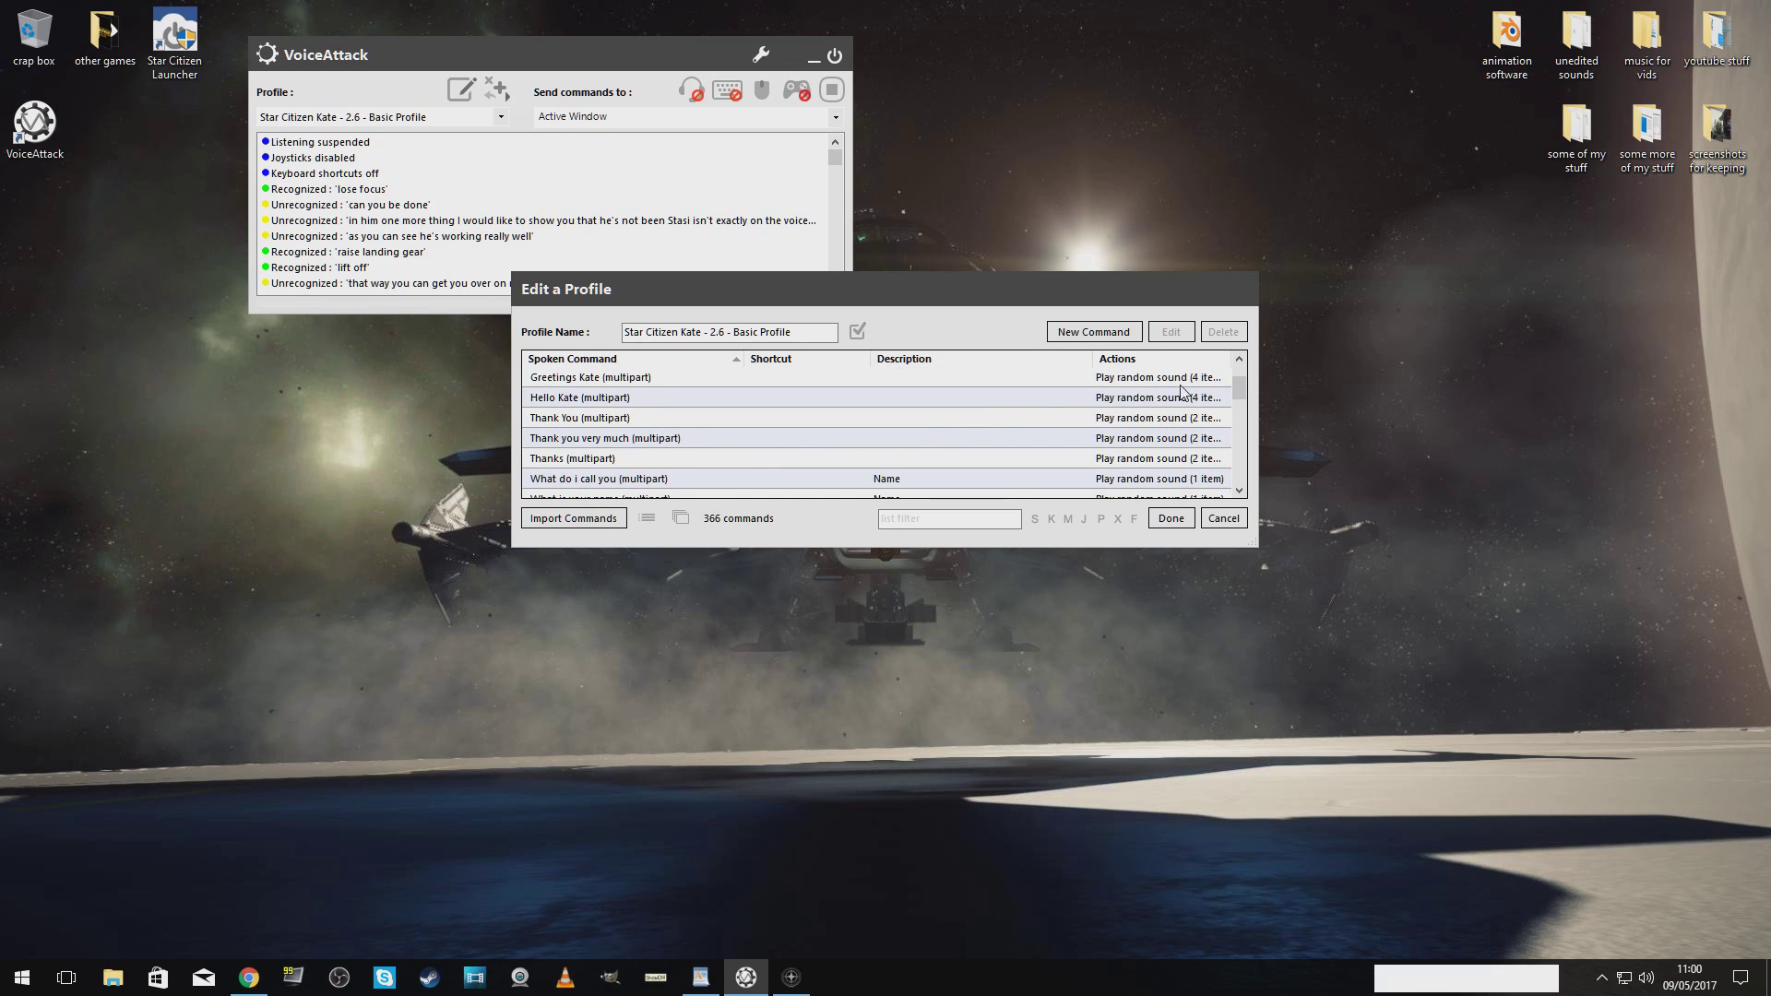
Examine the profile's Hud Mode and Keybinds command groups, including the key assignments, and close the profile editor.
drag(1244, 391, 1241, 431)
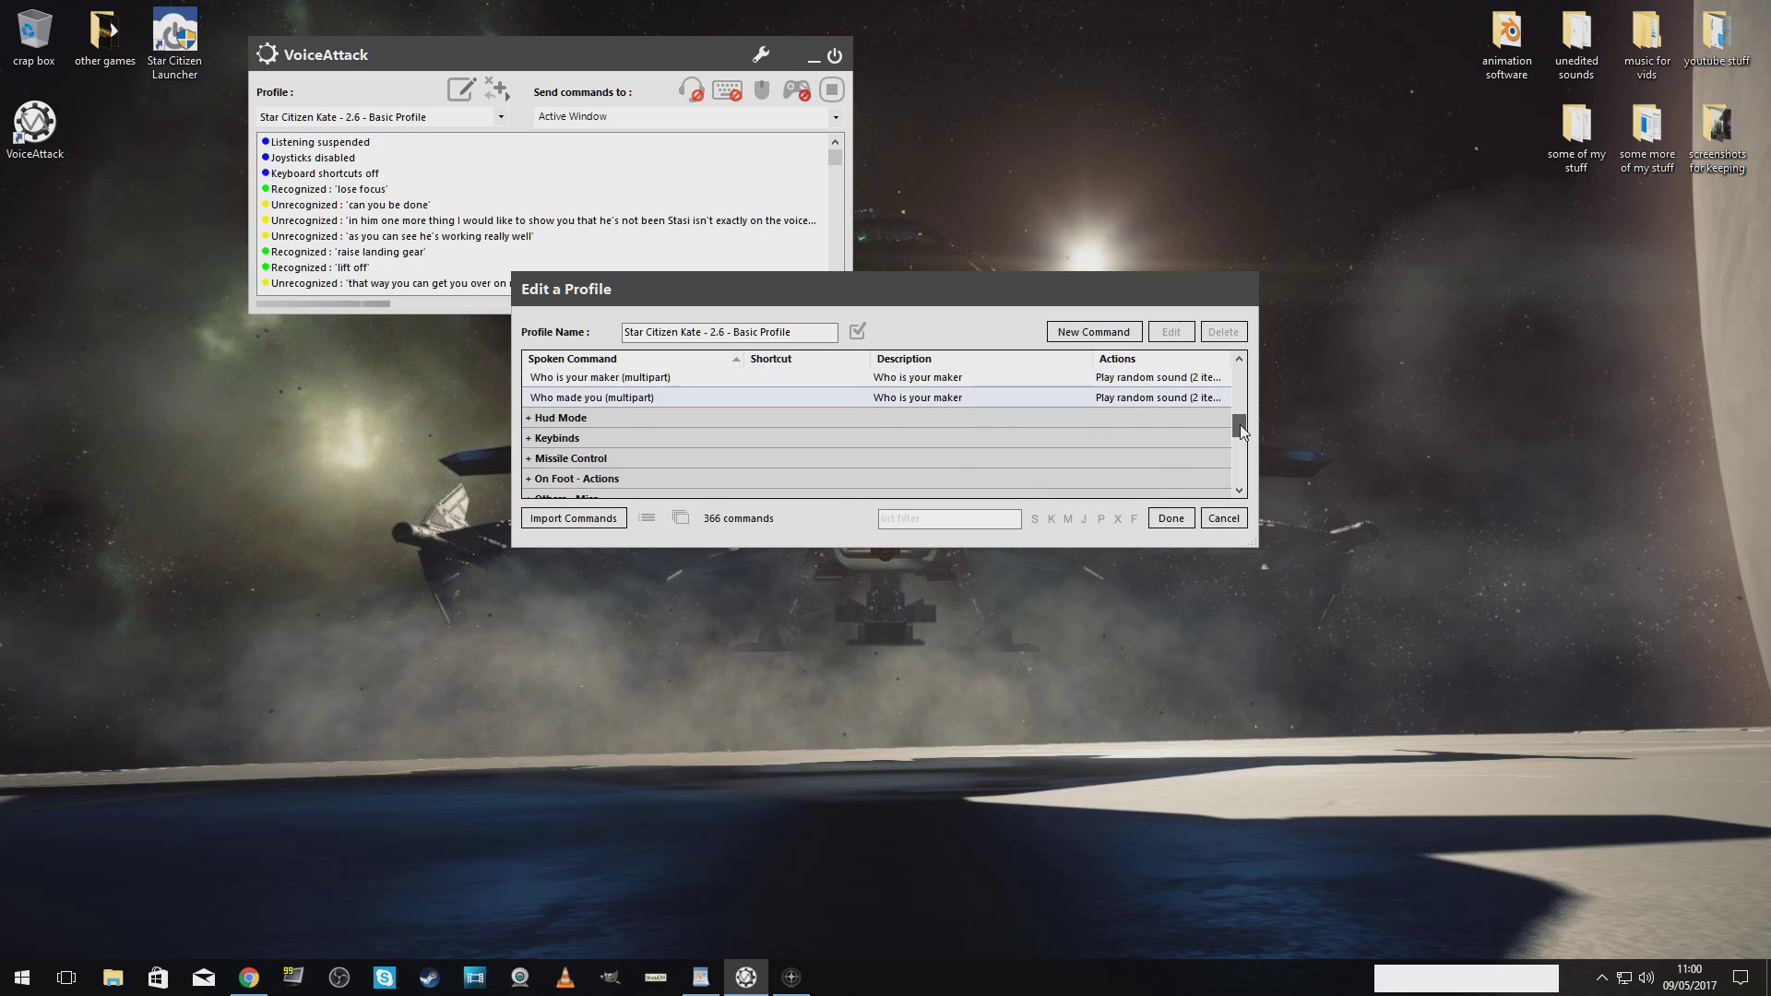
click(554, 419)
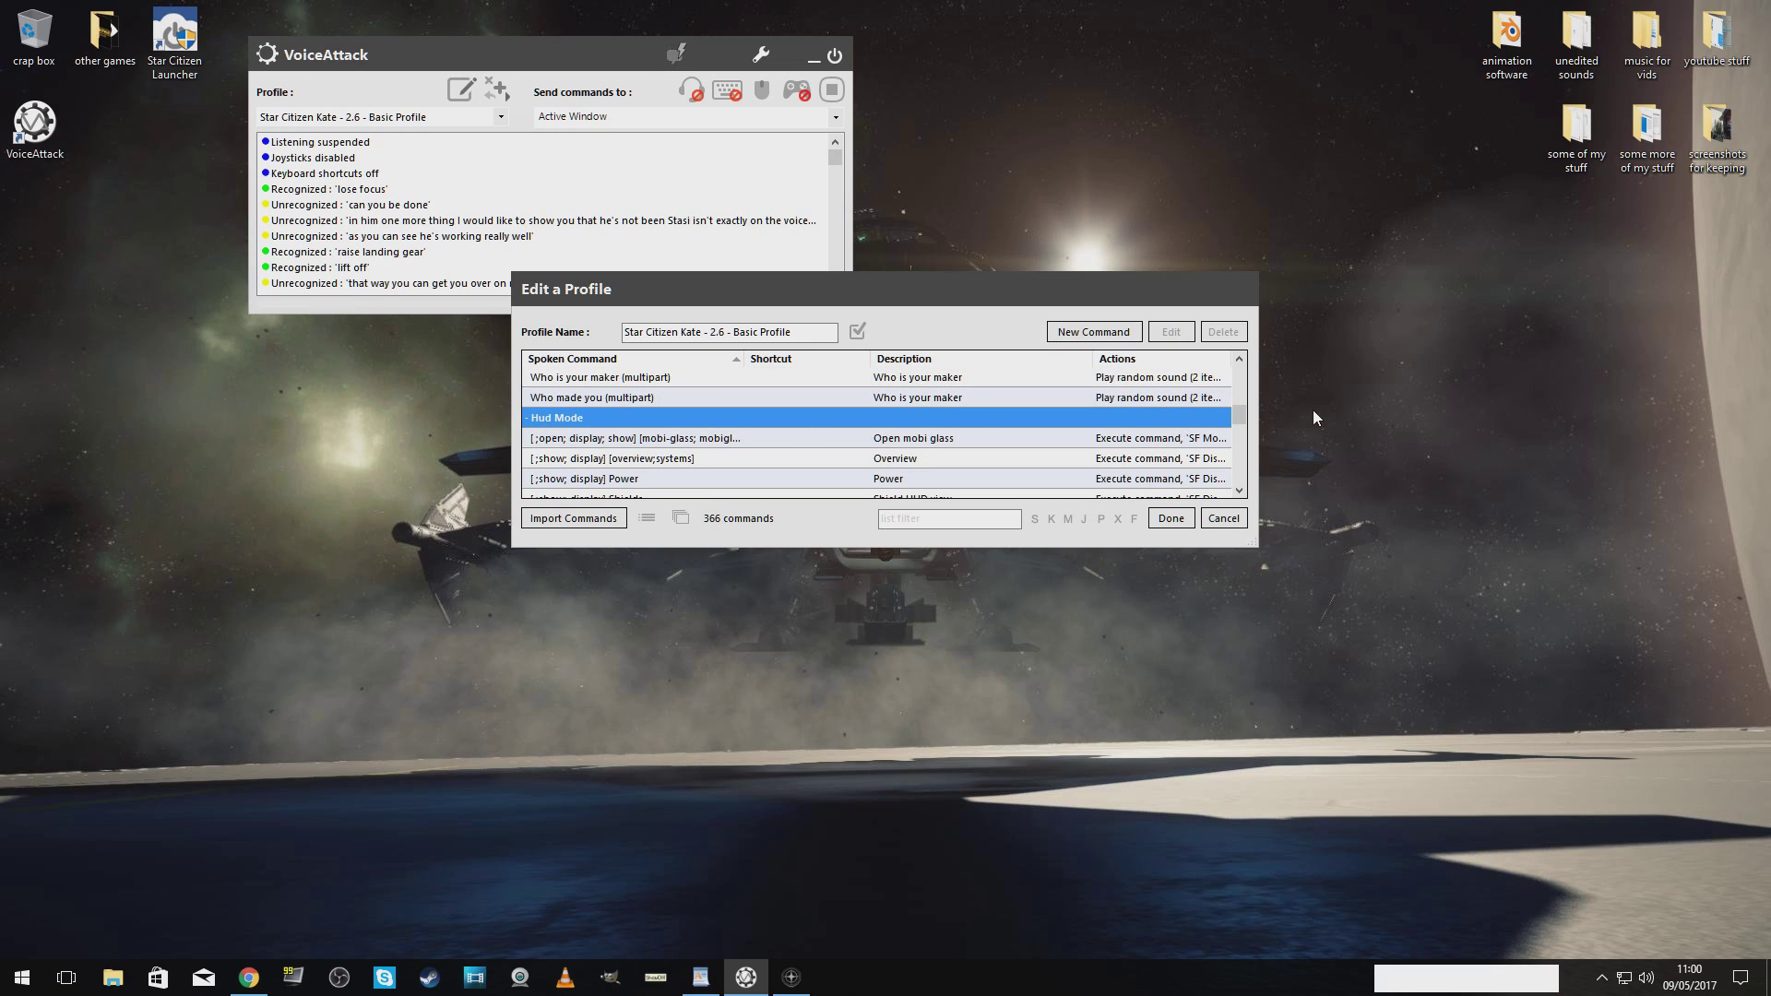
drag(1243, 424, 1242, 444)
click(585, 421)
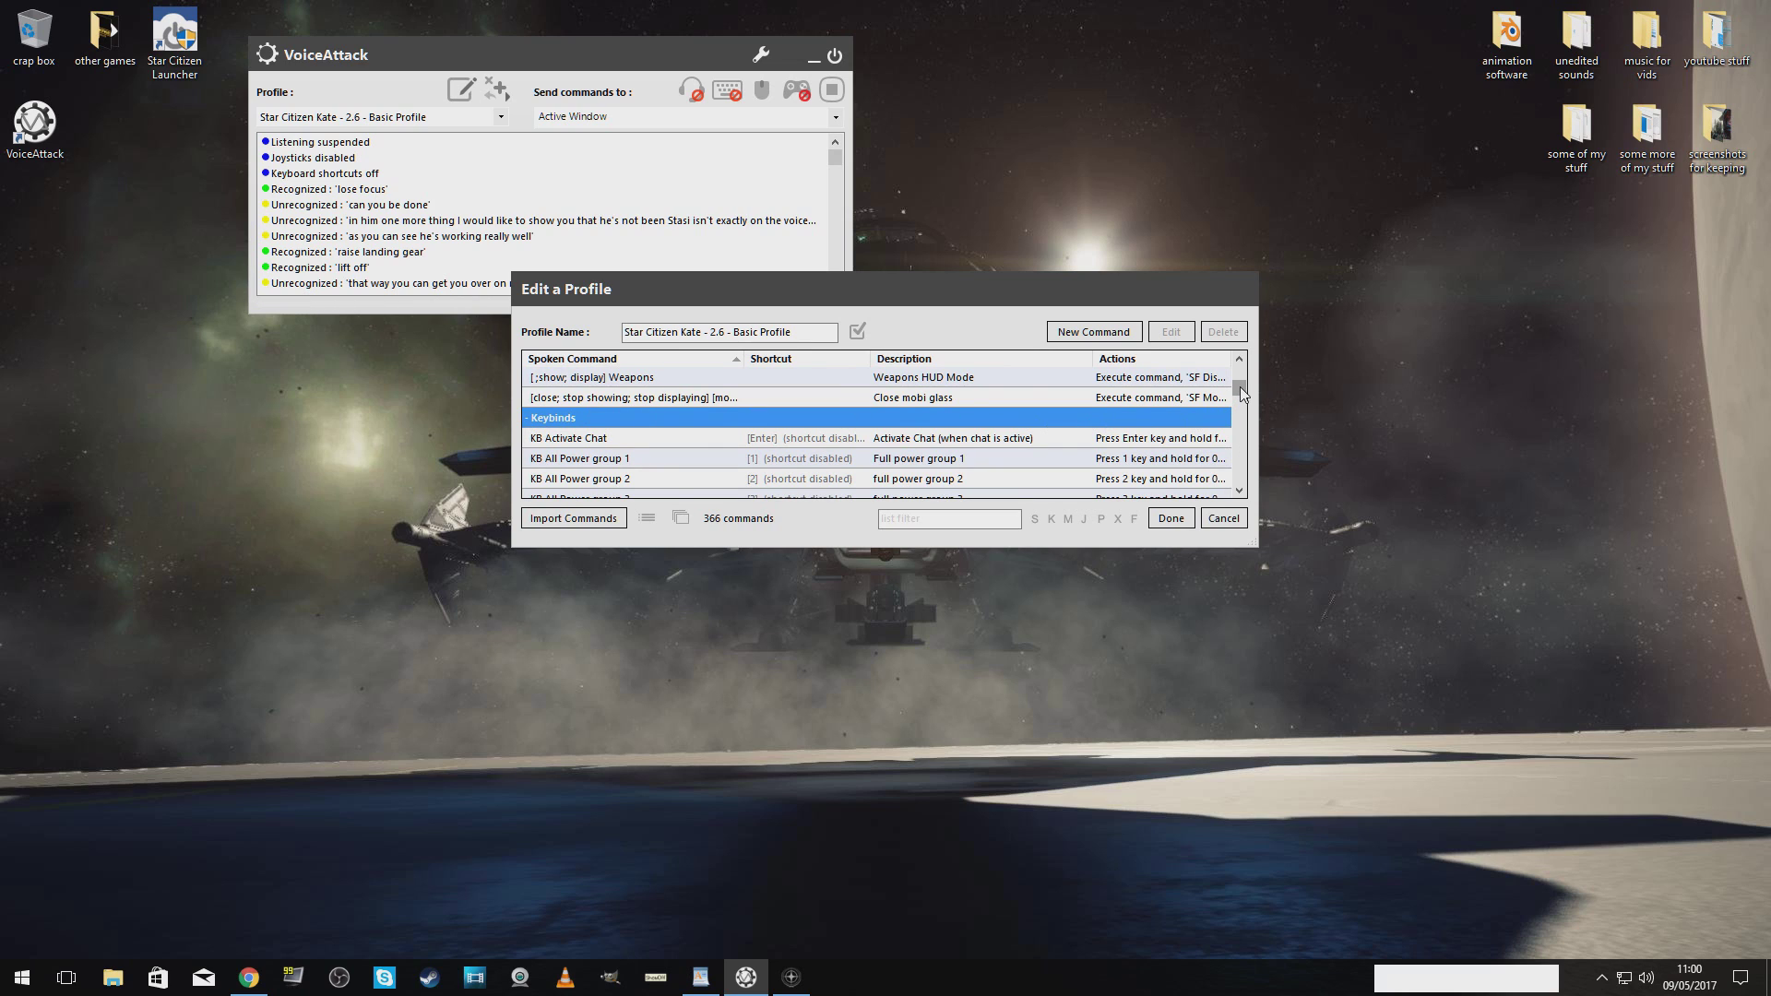
drag(1242, 392, 1241, 466)
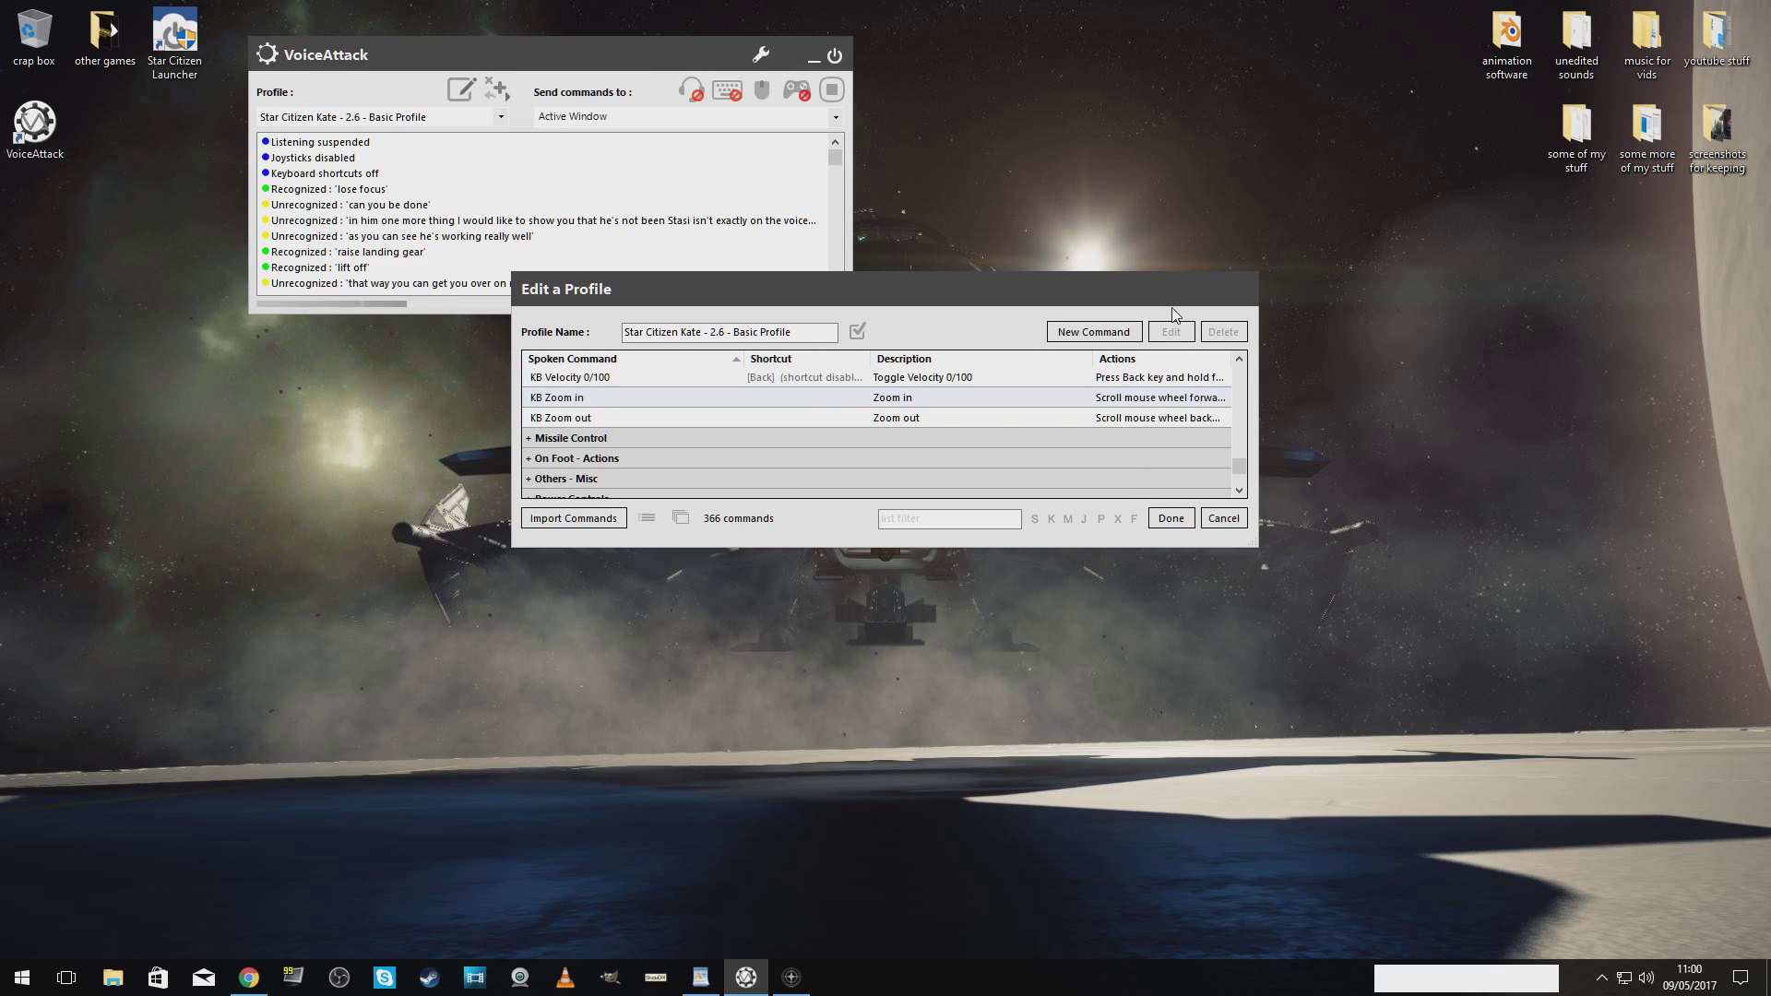
click(1170, 518)
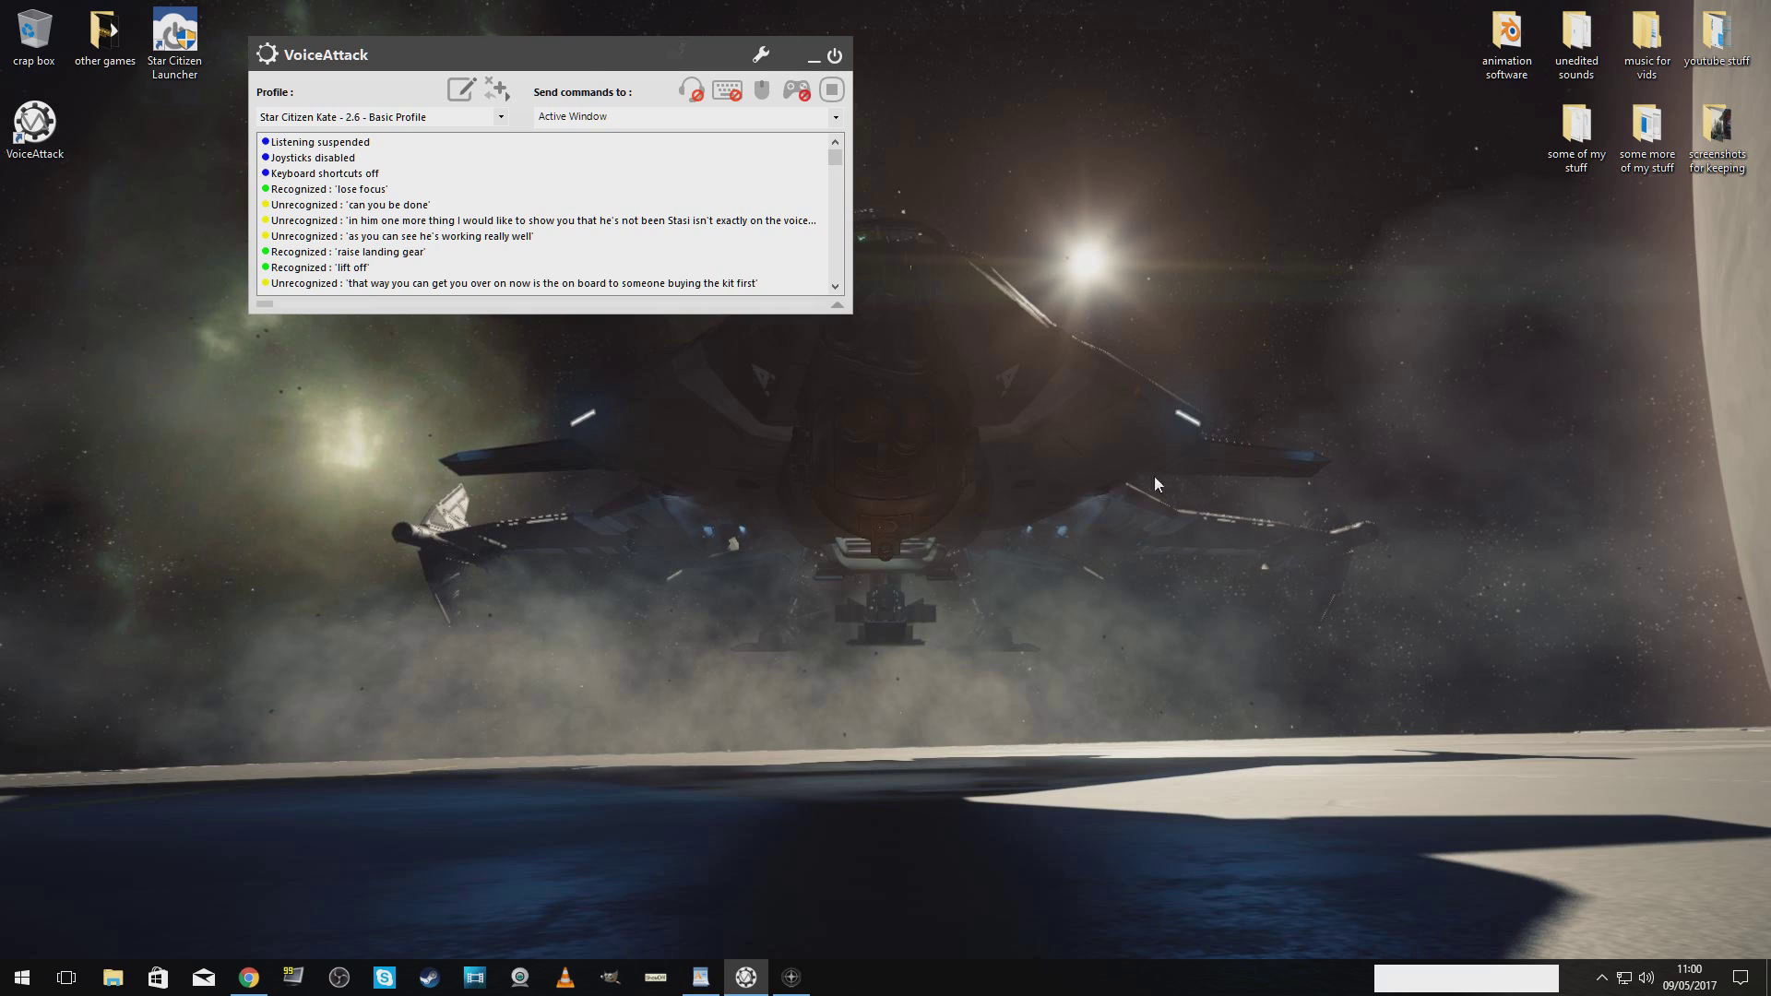
Resume listening for voice commands and return to Star Citizen with the ship shown in the external camera view.
click(691, 90)
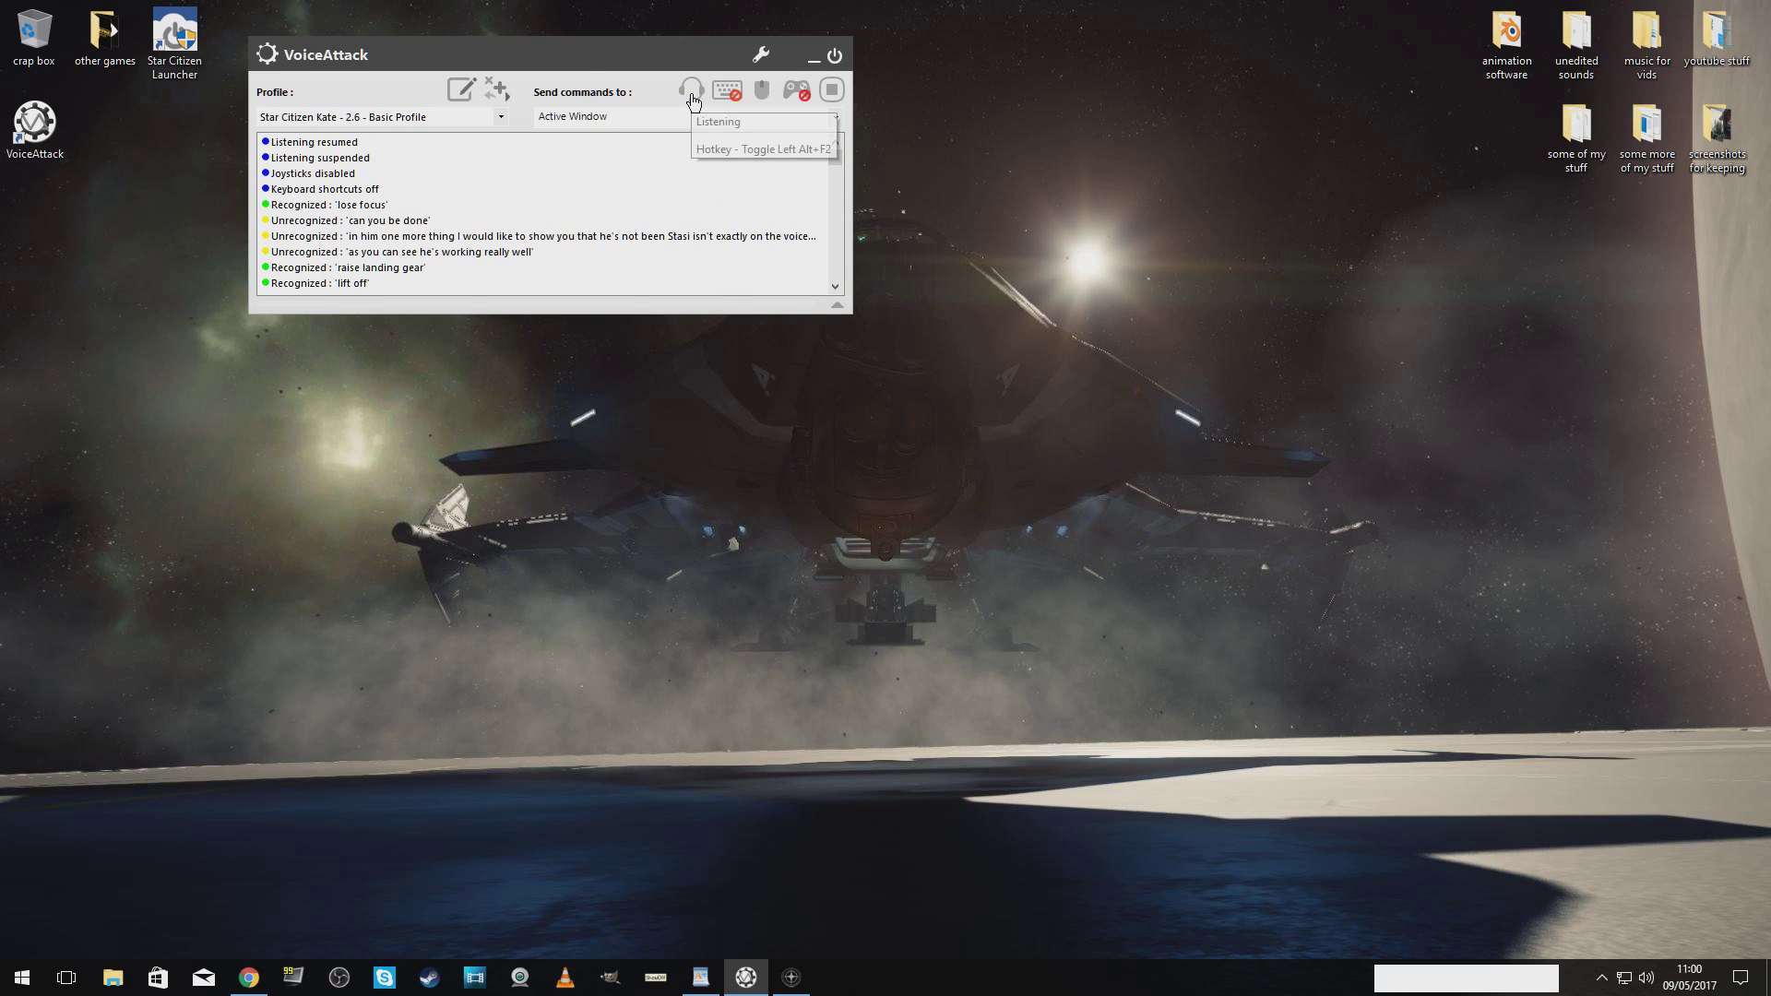
click(791, 977)
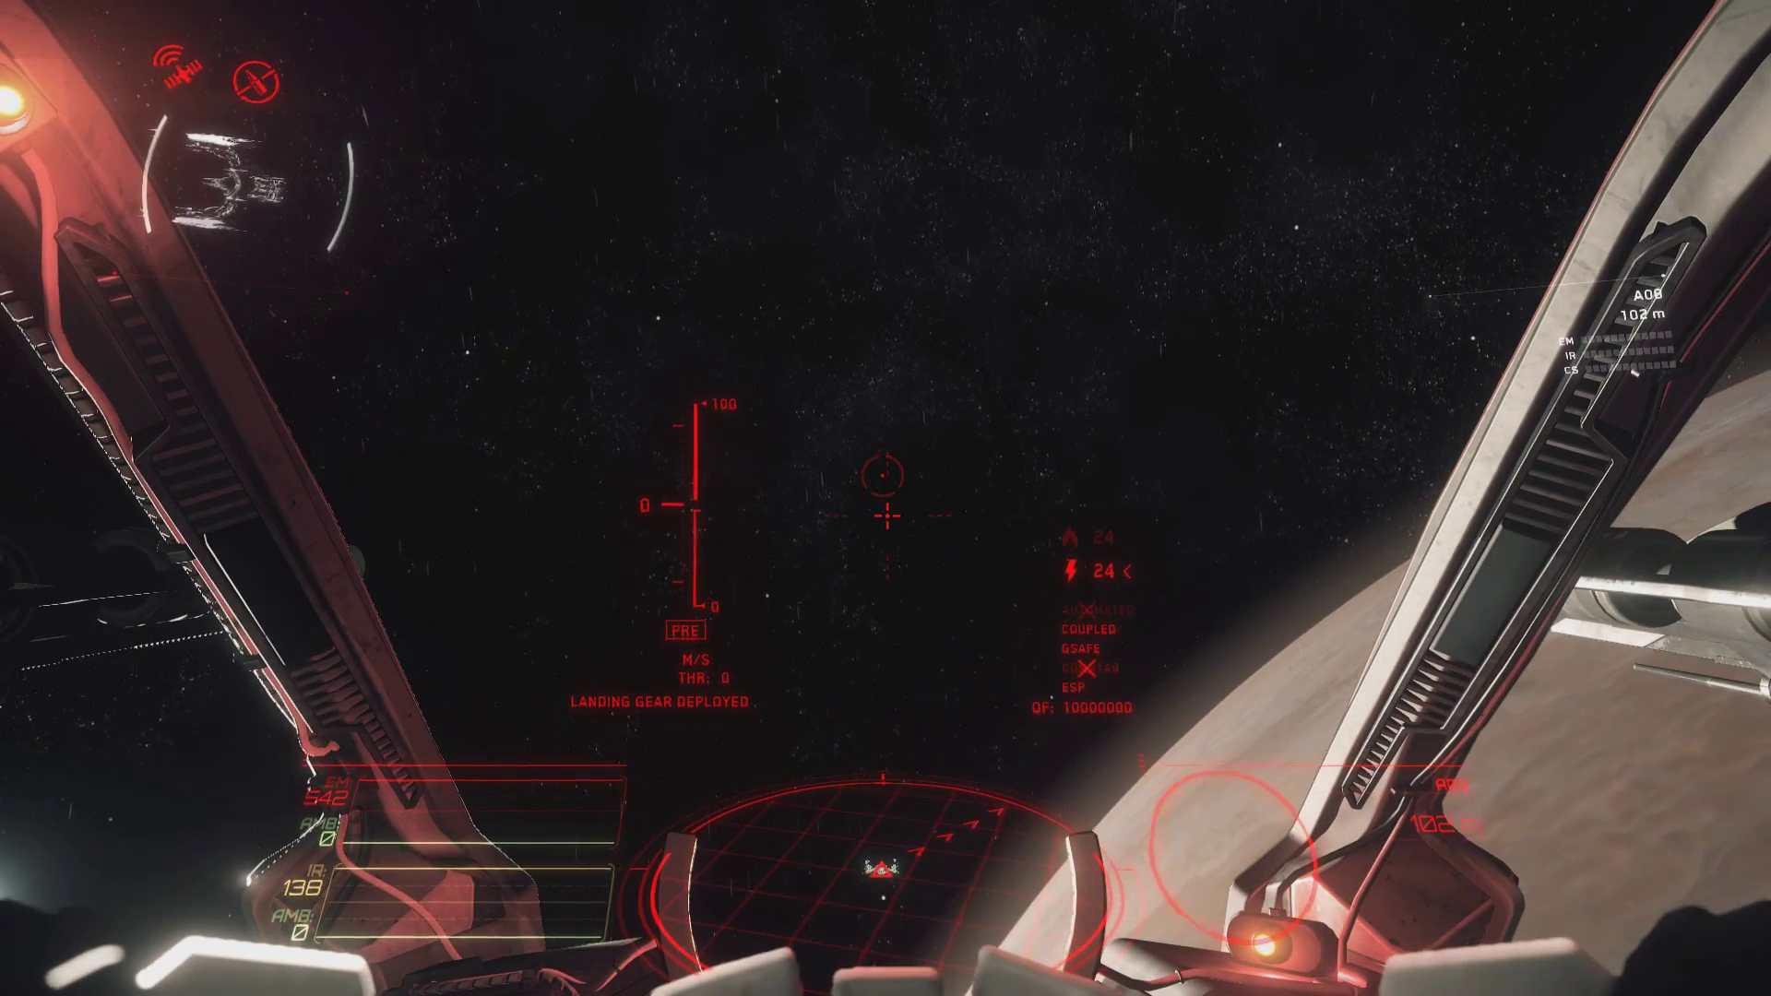
key(F4)
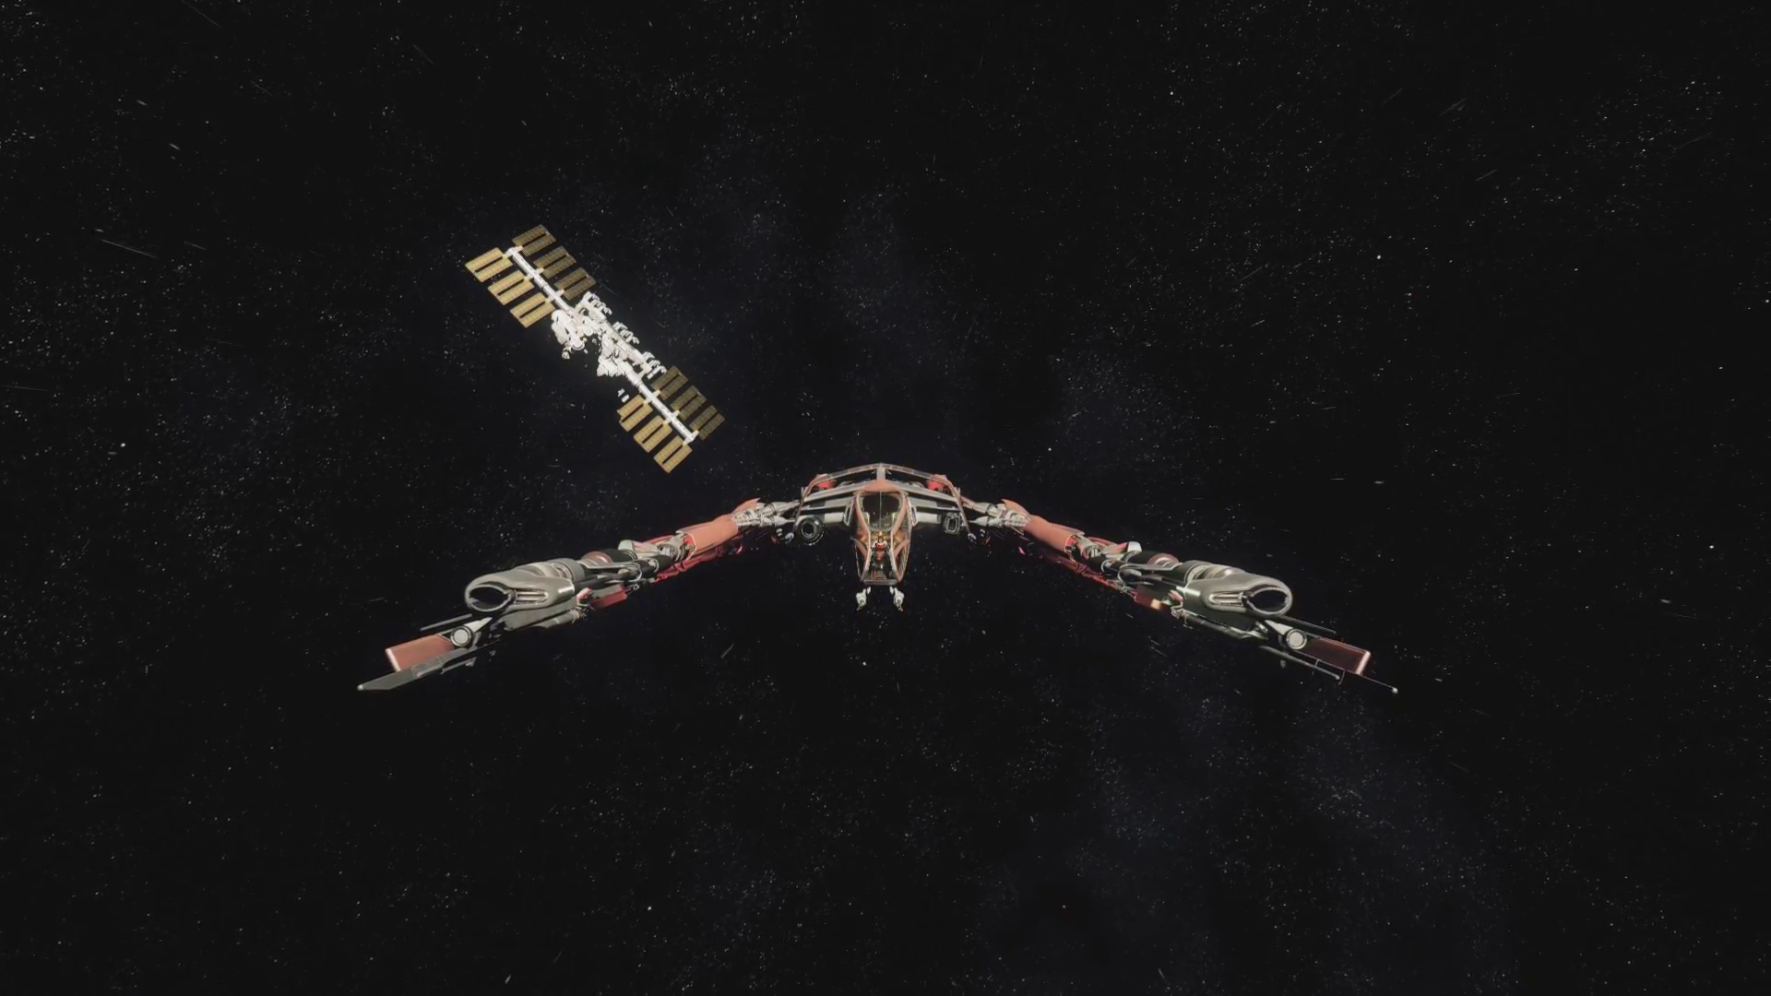